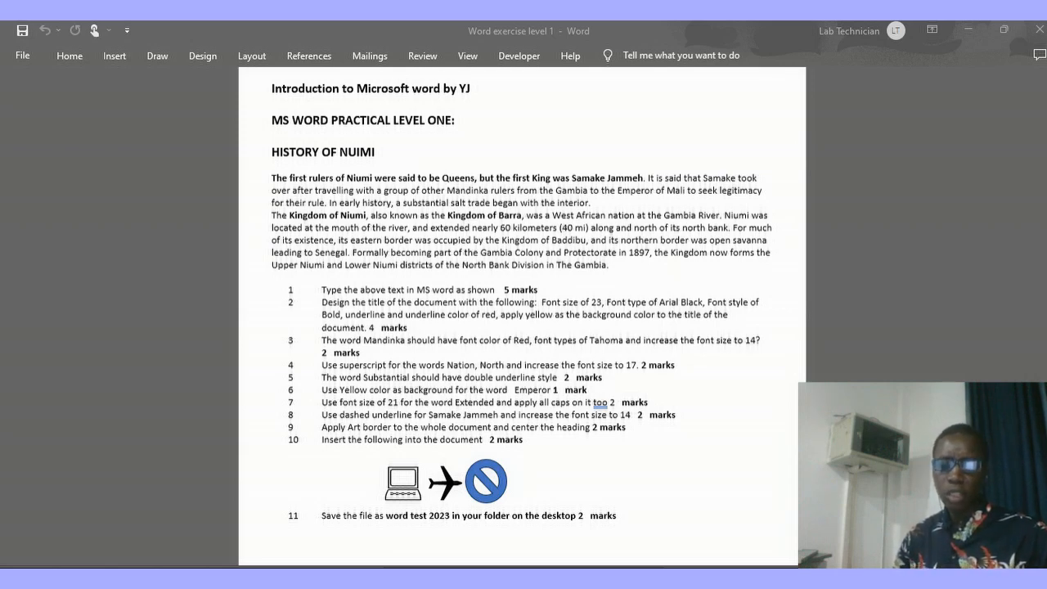
Step: Launch another Word window and create a blank document
key("super+s")
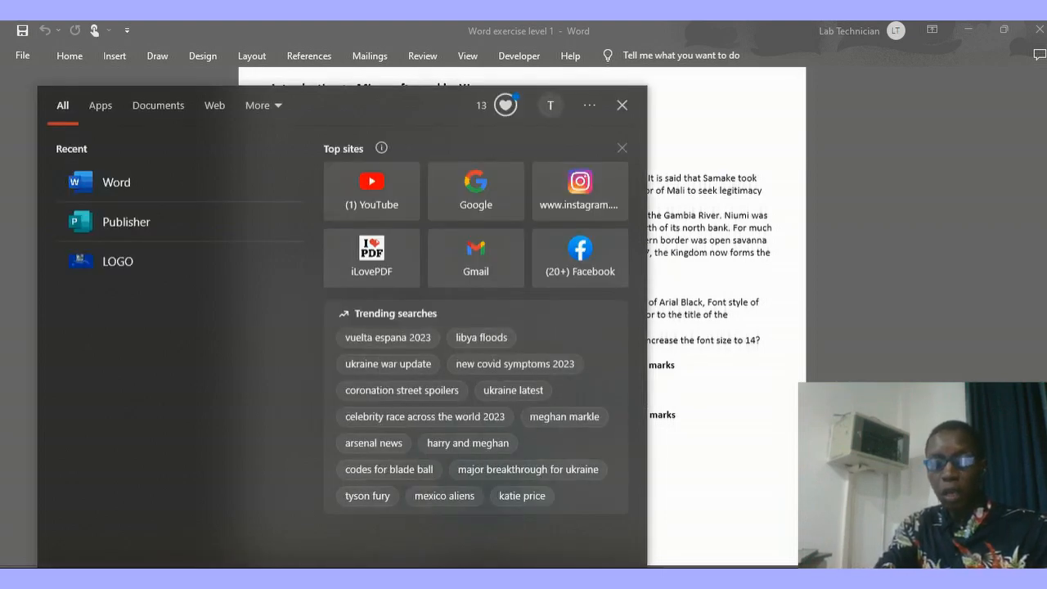
type("WORD")
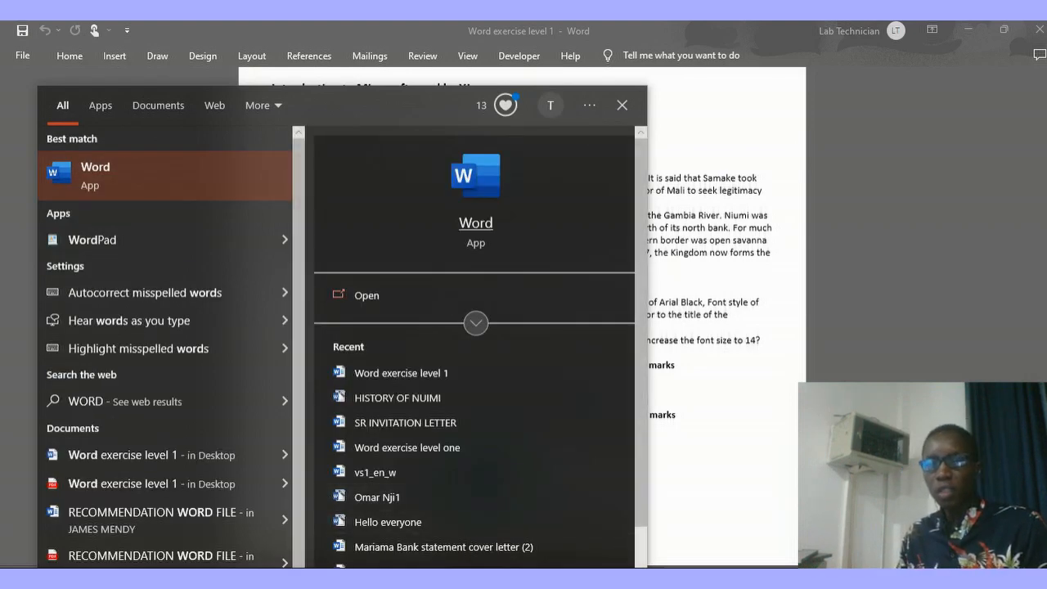
key("Return")
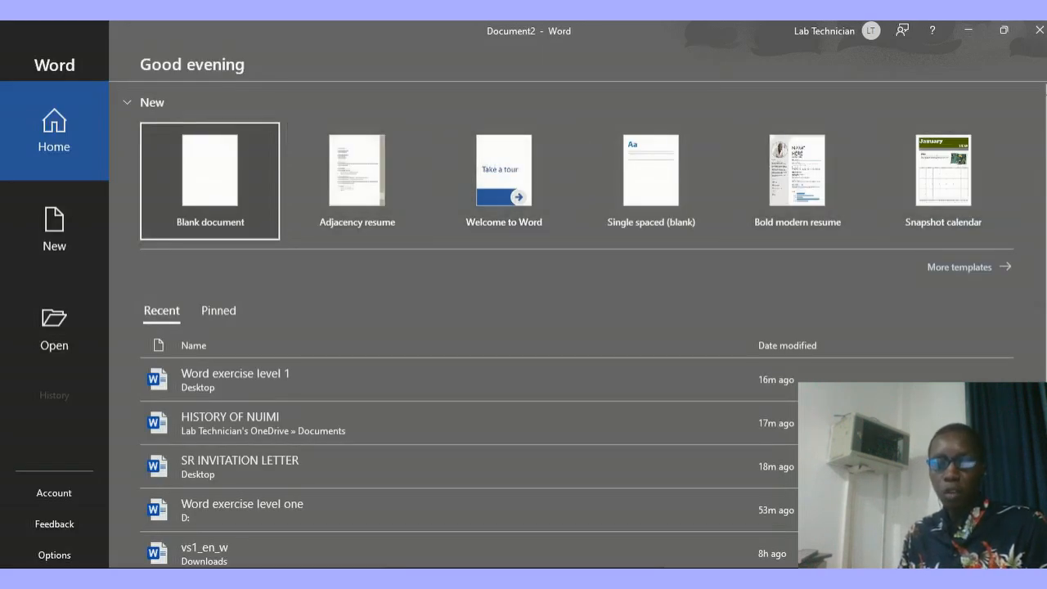
left_click(209, 206)
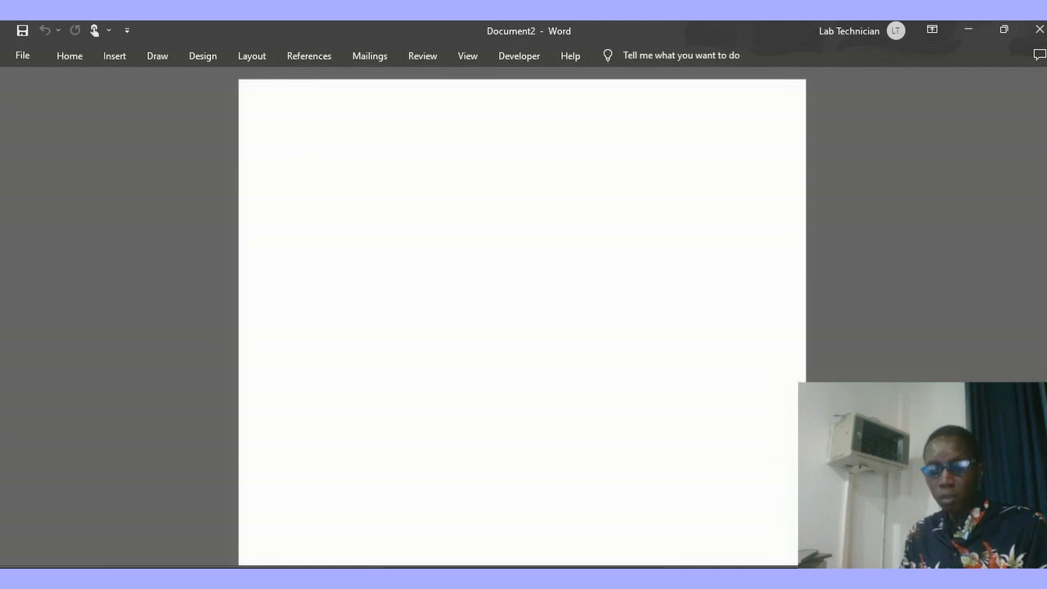
Step: Check the Word exercise level 1 document and paste the copied HISTORY OF NUIMI text into Document1, keeping its source formatting
left_click(463, 583)
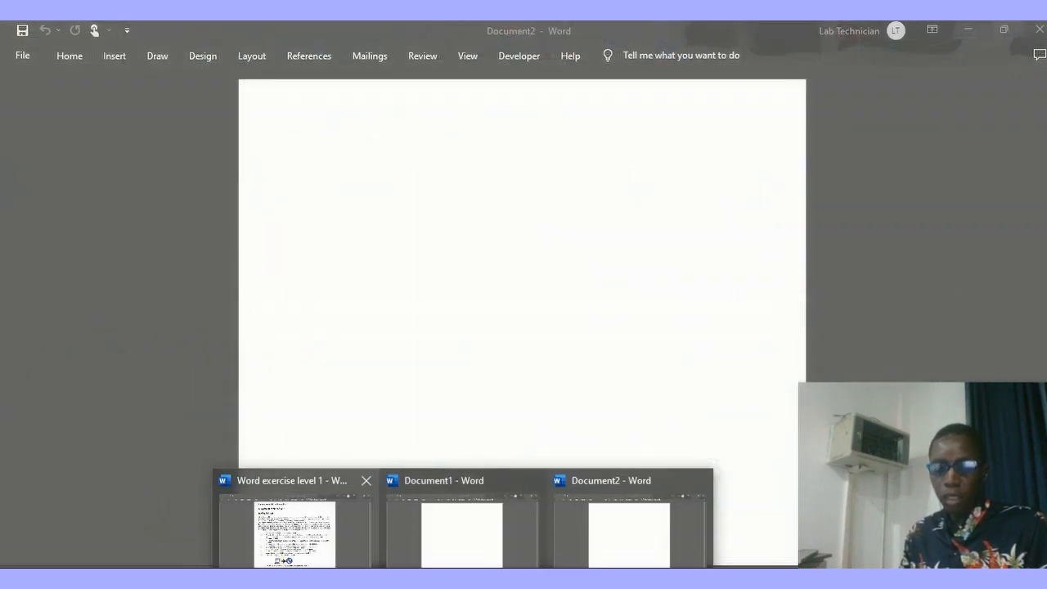
left_click(293, 527)
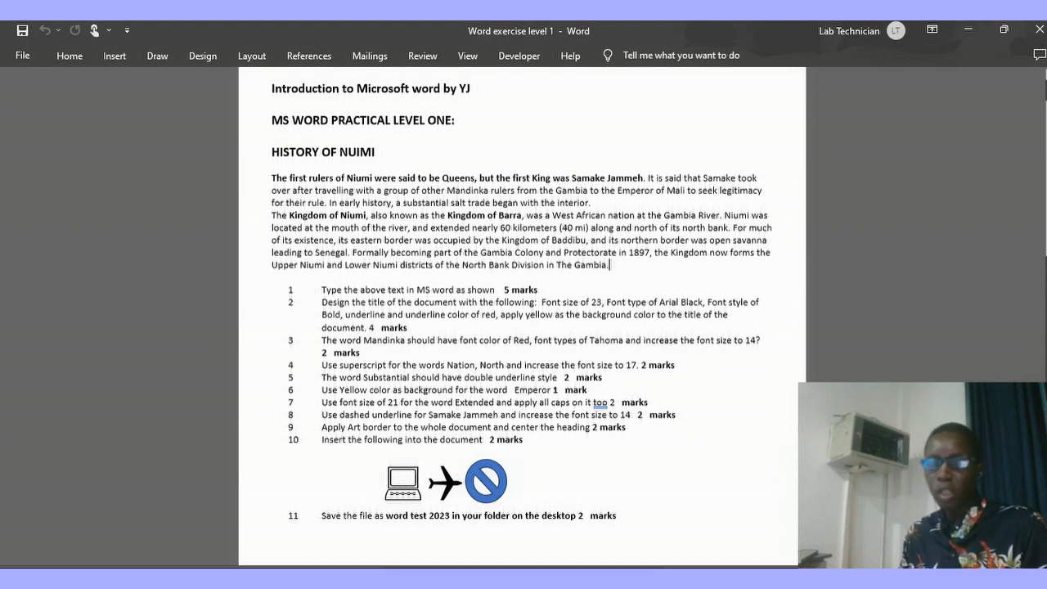
mouse_move(464, 576)
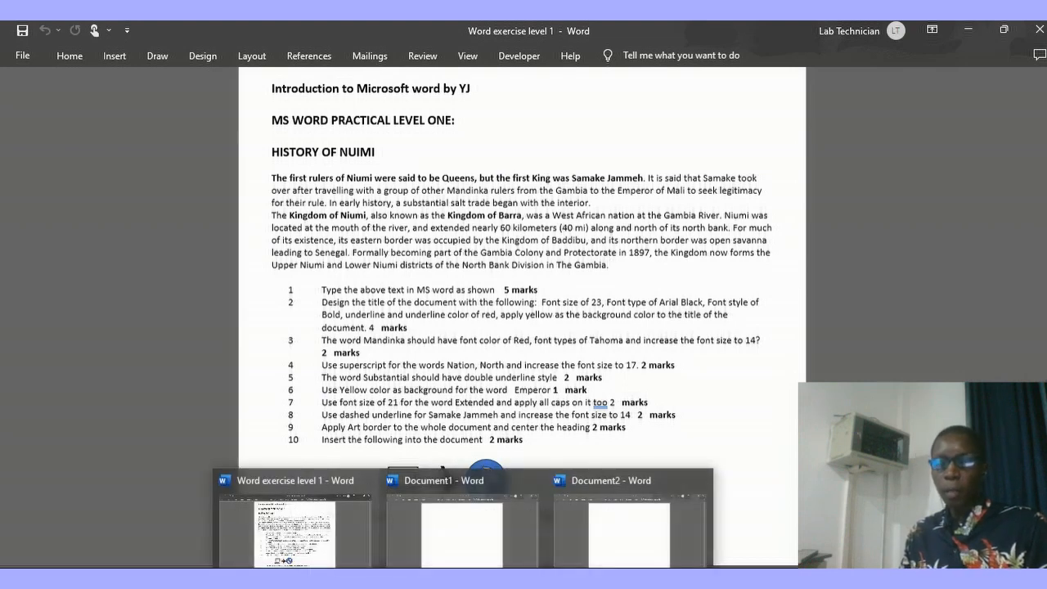
left_click(458, 523)
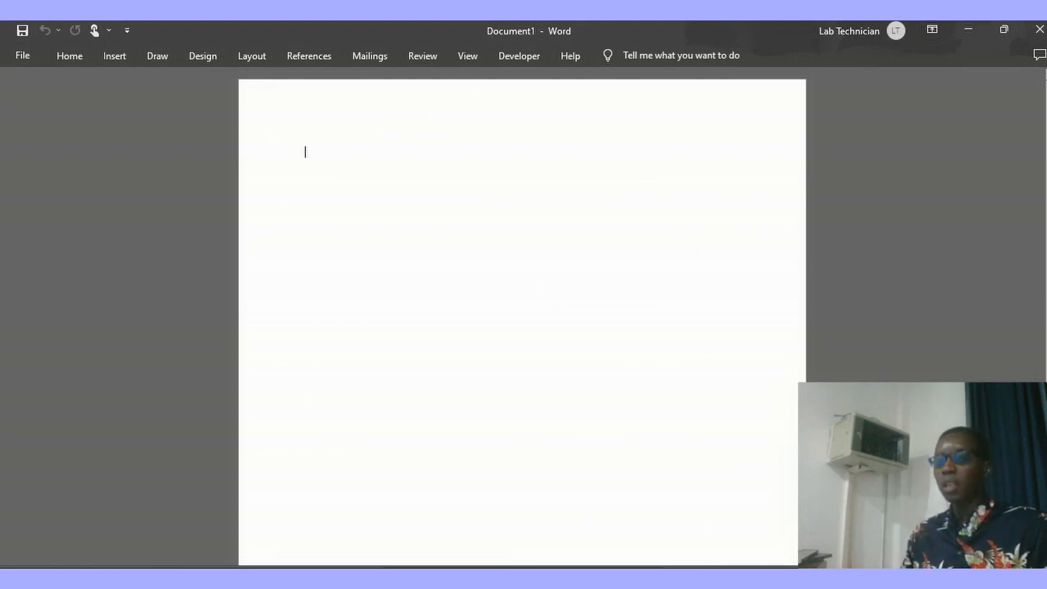
right_click(316, 170)
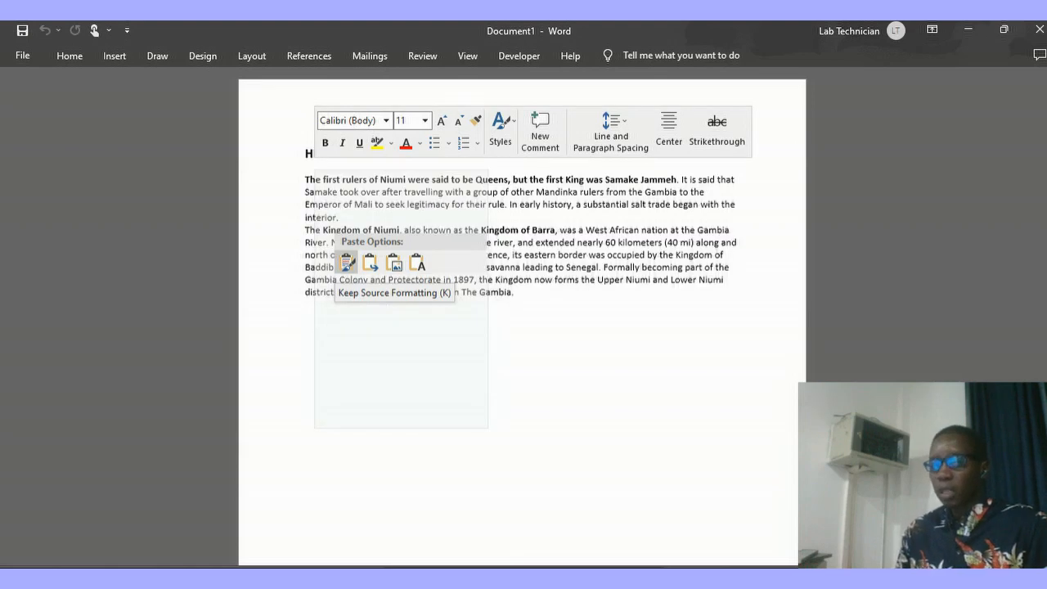
left_click(347, 262)
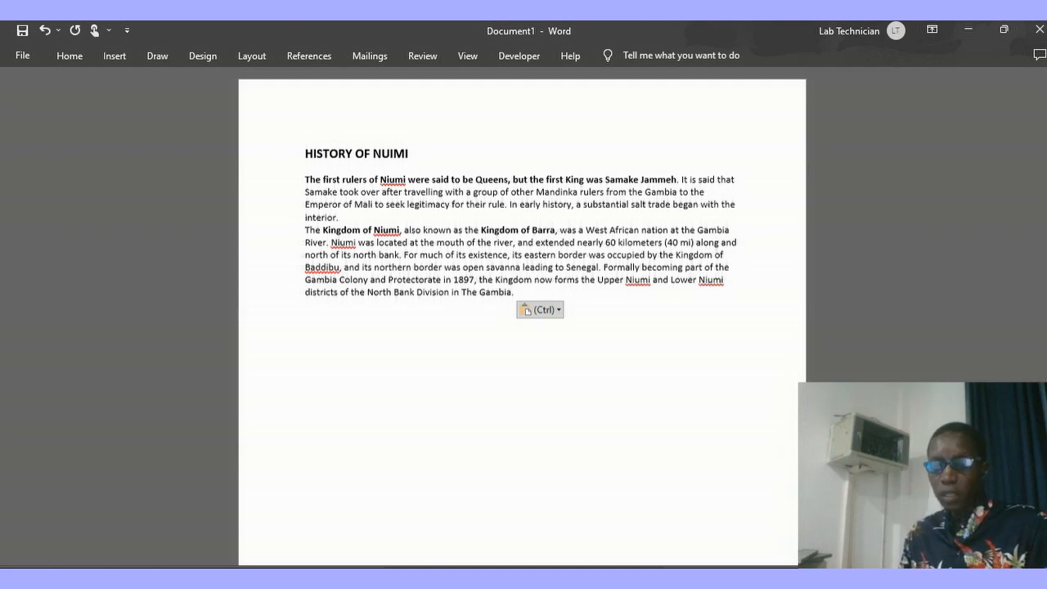
Step: Read the title formatting task in the Word exercise level 1 document and return to Document1
left_click(462, 582)
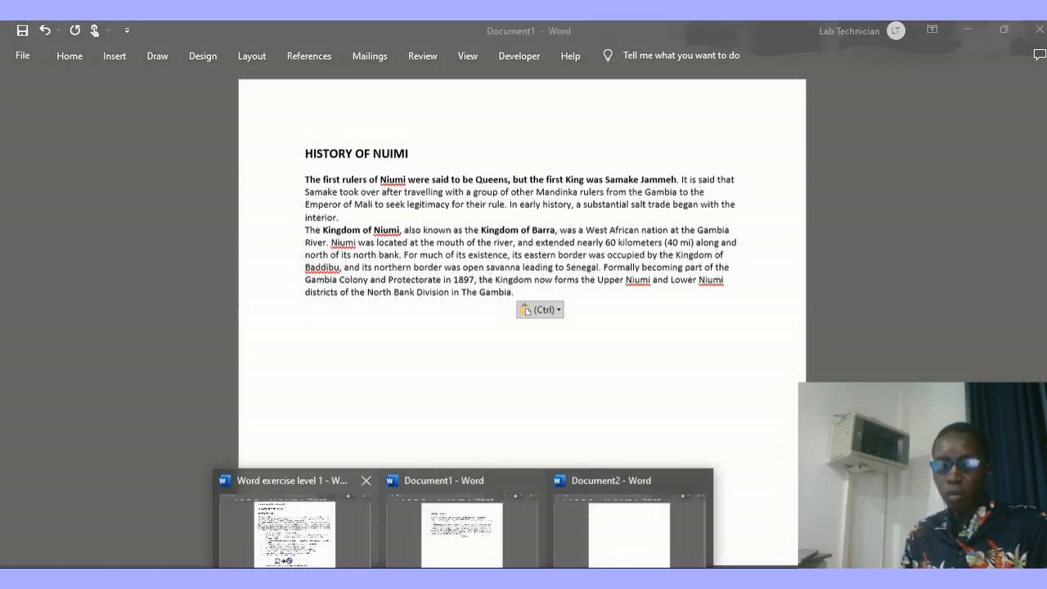
left_click(294, 527)
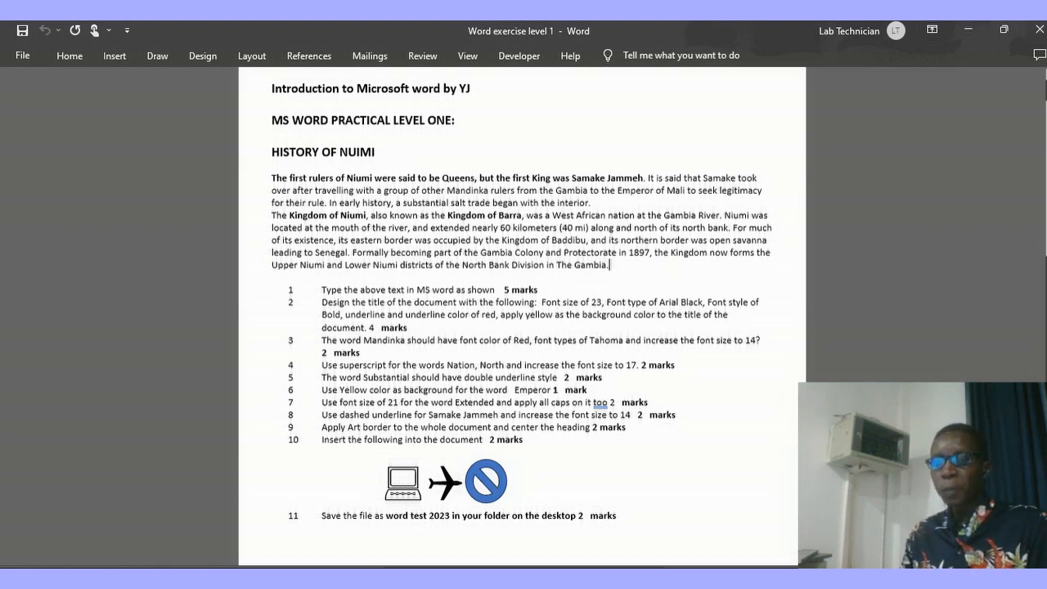
left_click(467, 579)
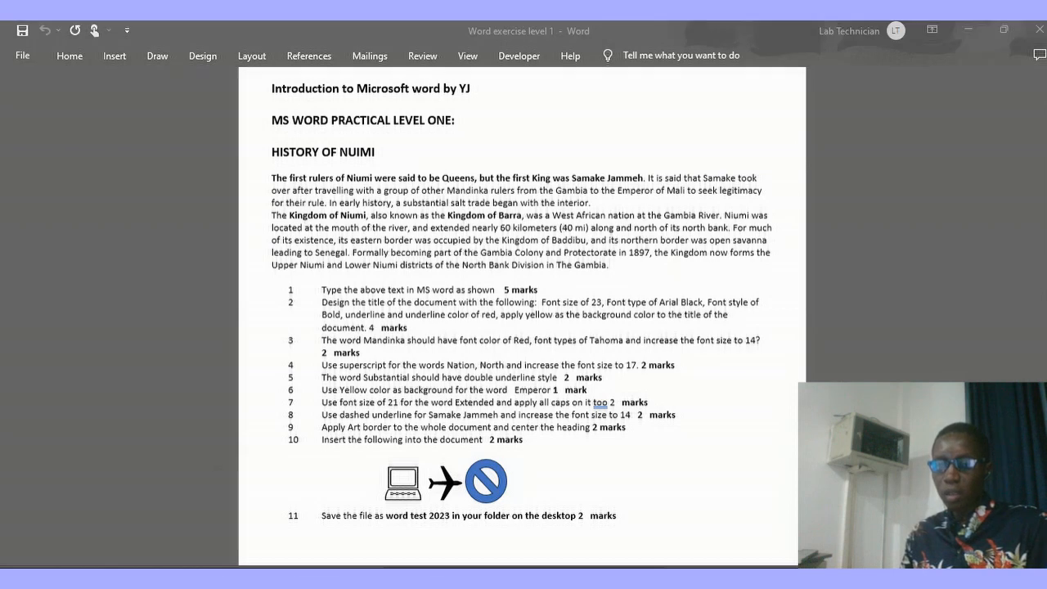
left_click(299, 530)
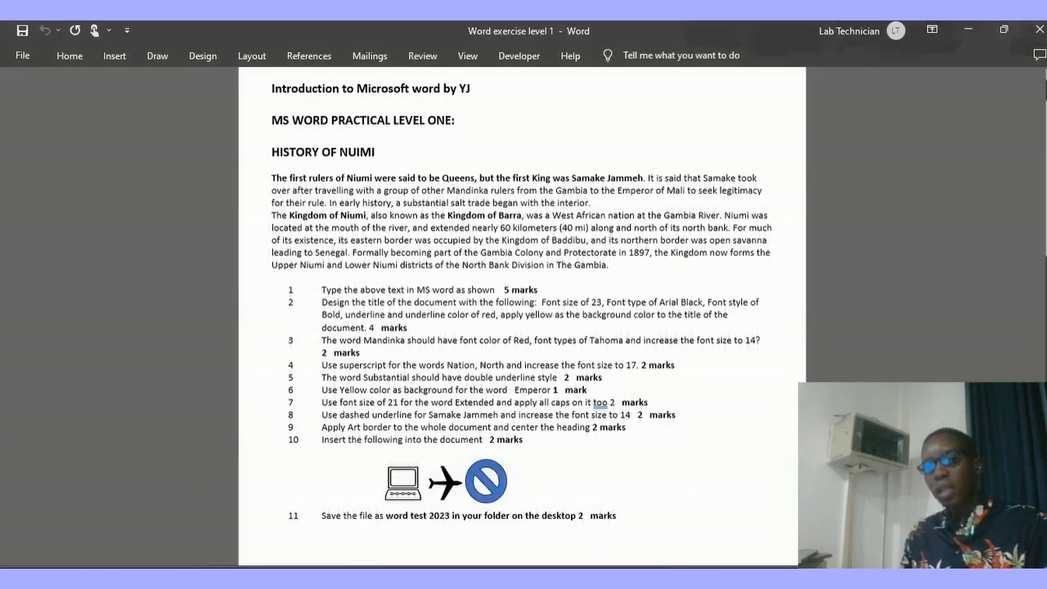
left_click(467, 579)
left_click(453, 523)
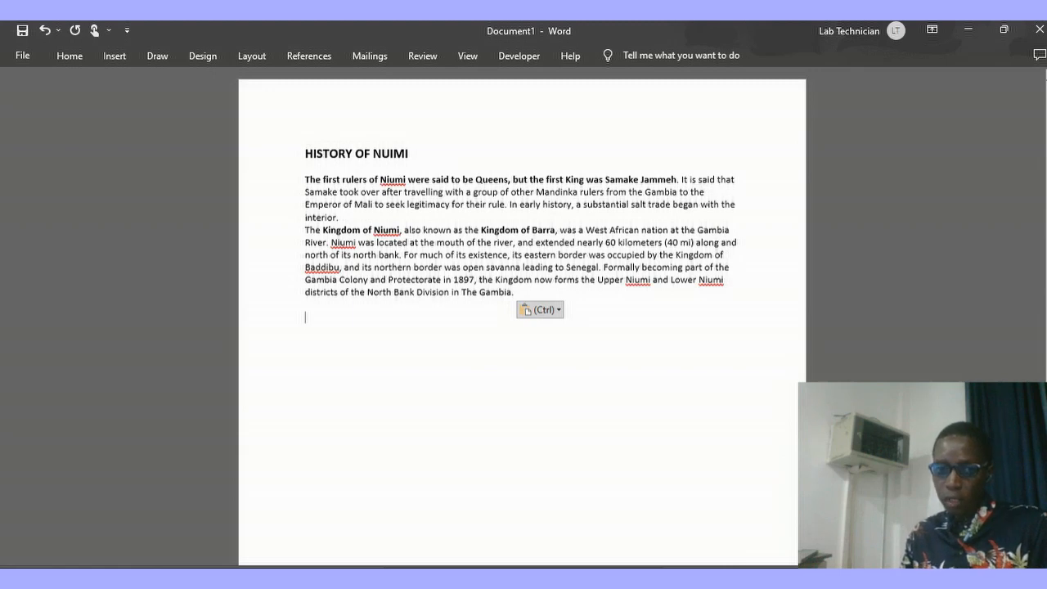
Step: Select the HISTORY OF NUIMI title and choose the Arial Black font with Bold style in the Font settings
key("ctrl+Home")
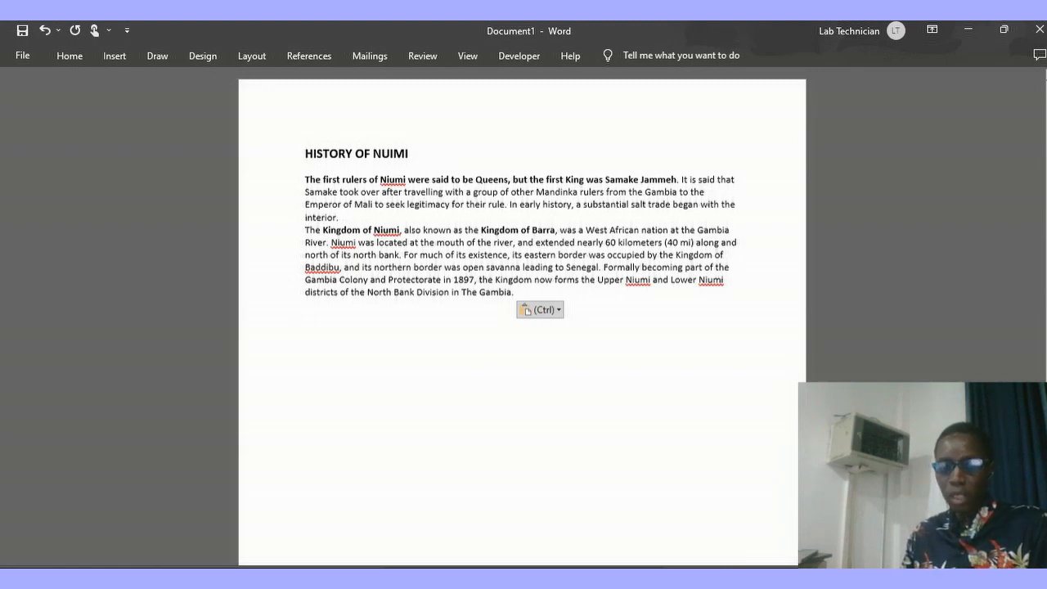
left_click_drag(305, 153, 415, 154)
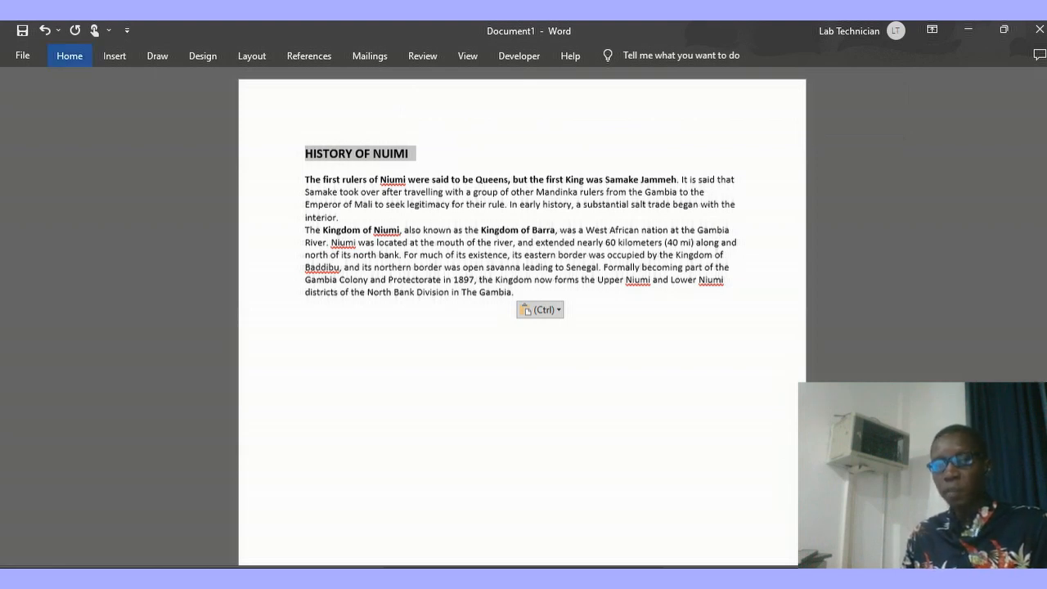
left_click(70, 55)
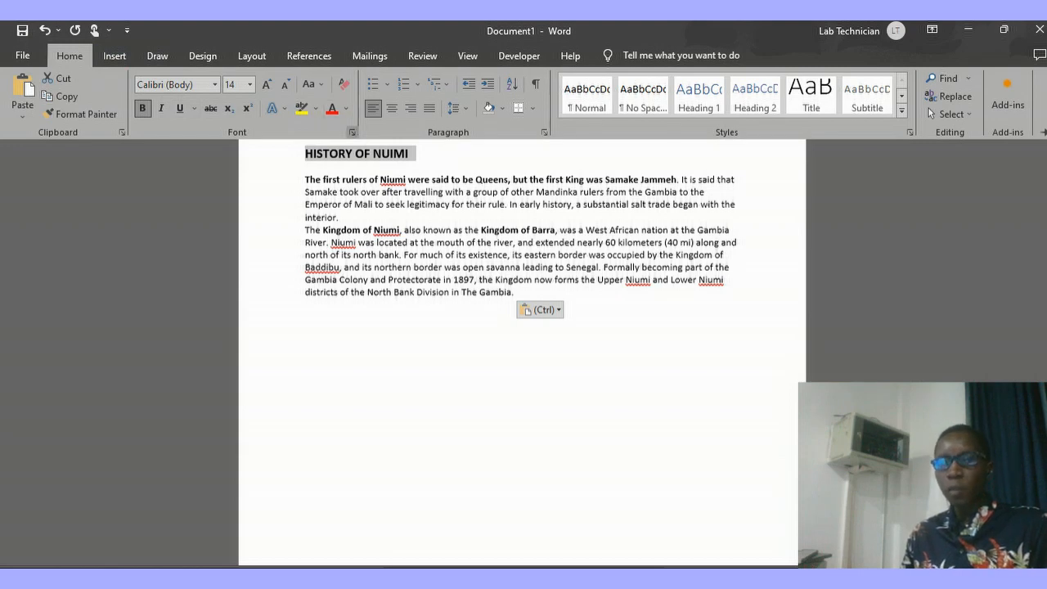
left_click(353, 133)
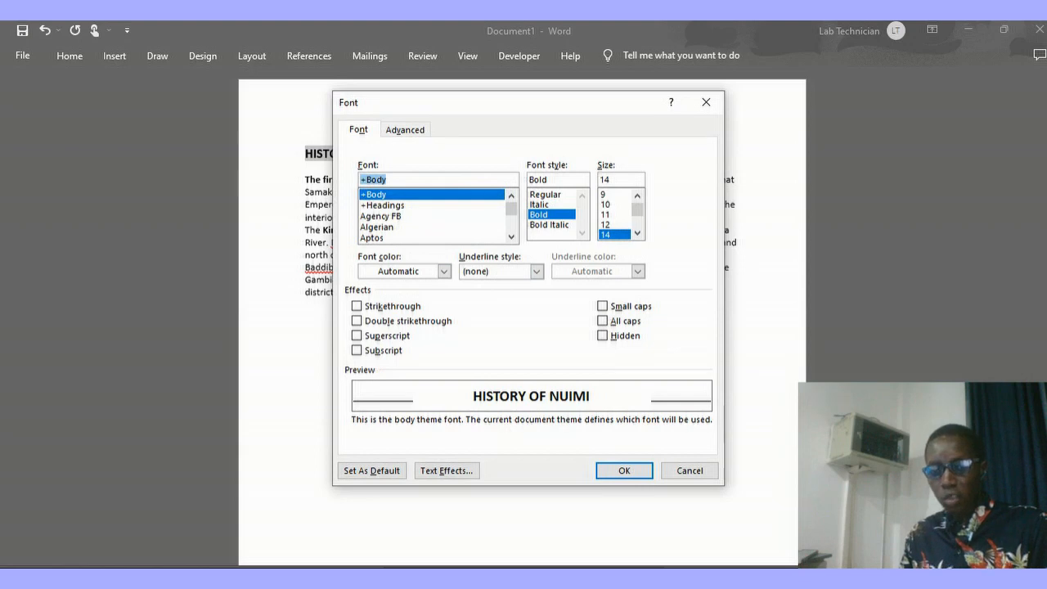
type("A")
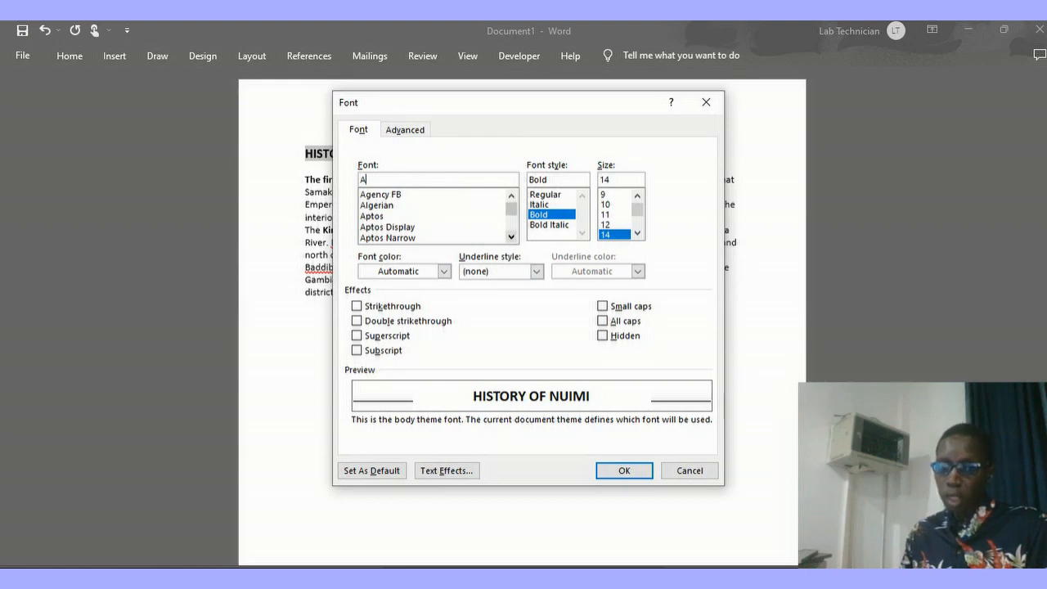
left_click(511, 237)
left_click(511, 238)
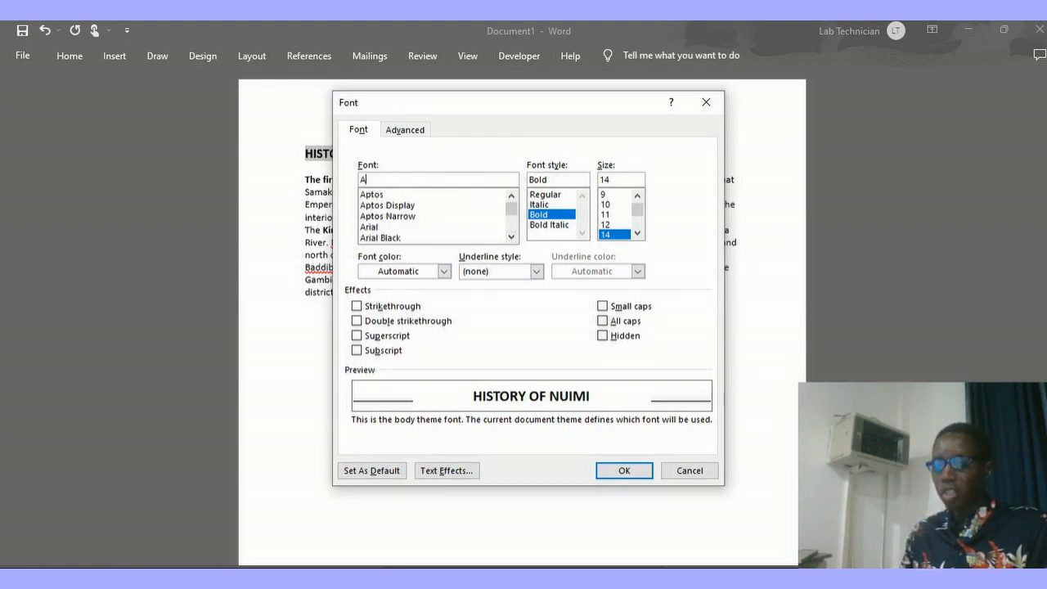
left_click(381, 238)
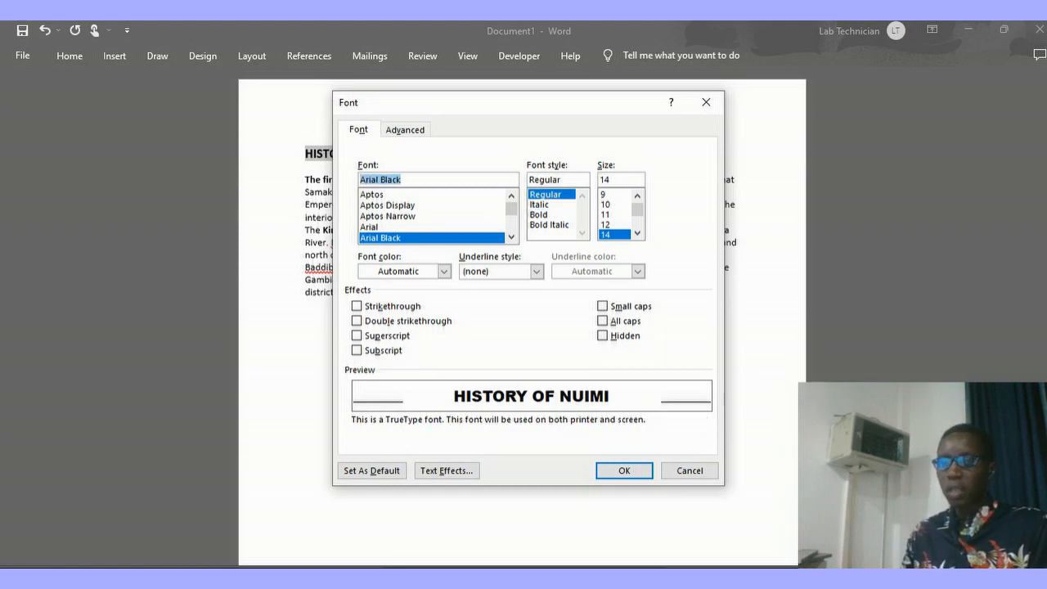
left_click(540, 215)
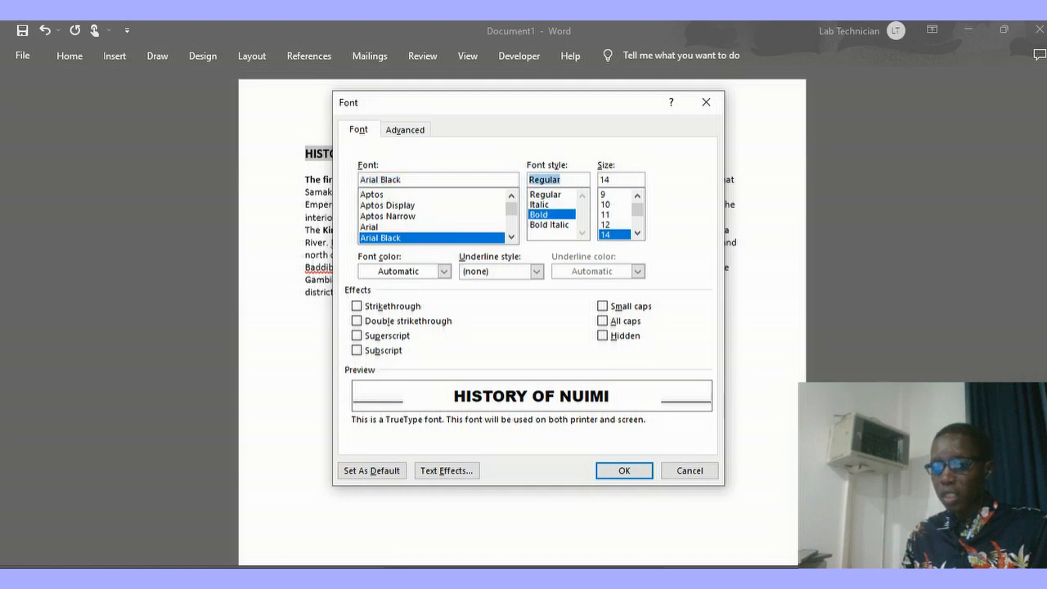
Step: Set the title's font size to 23 and its font color to dark blue
left_click(617, 180)
key("BackSpace")
key("BackSpace")
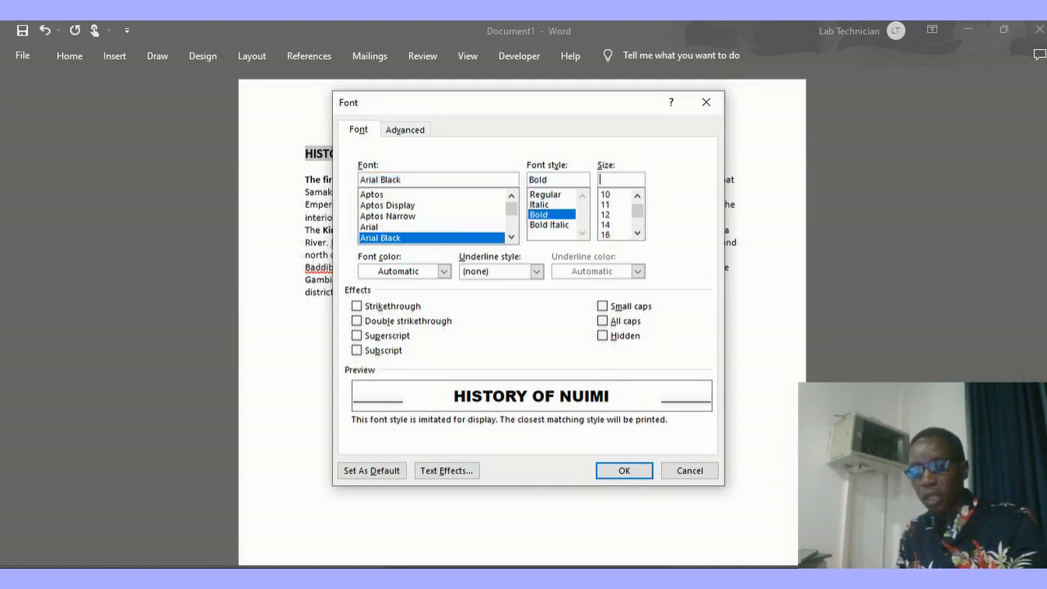
type("23")
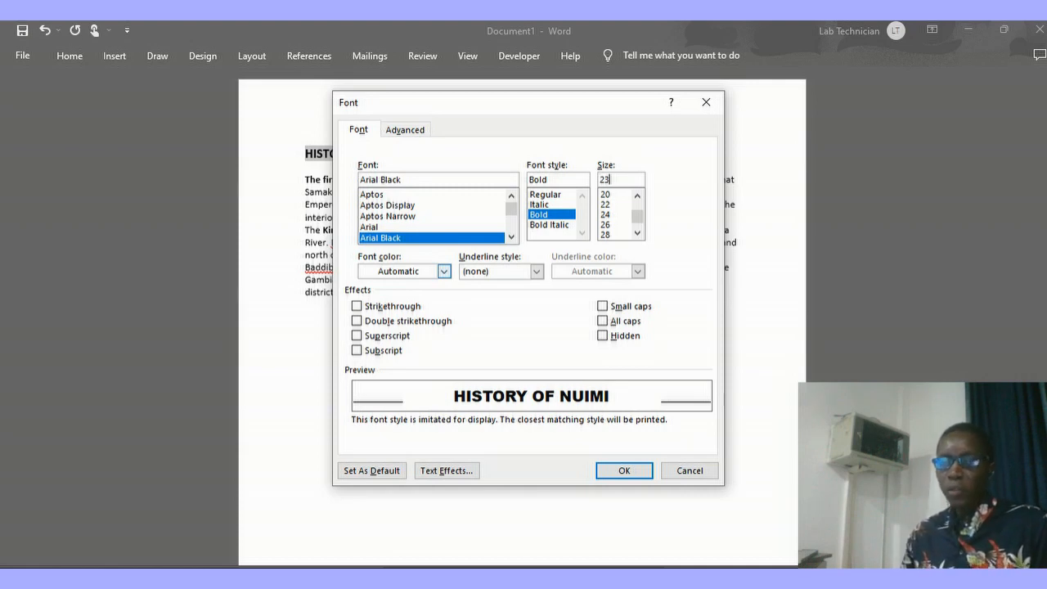
left_click(443, 271)
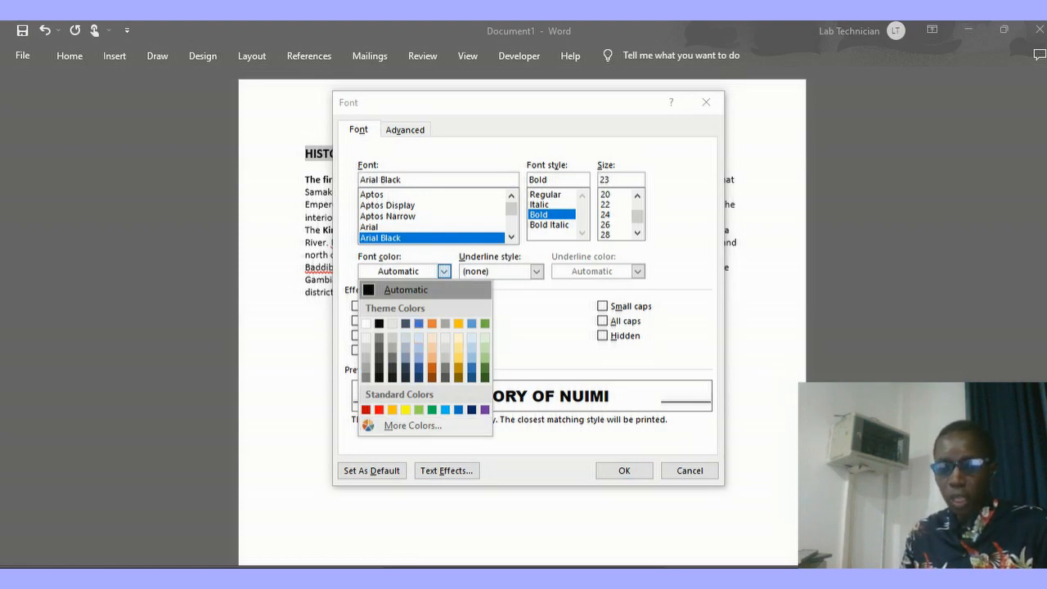
left_click(471, 408)
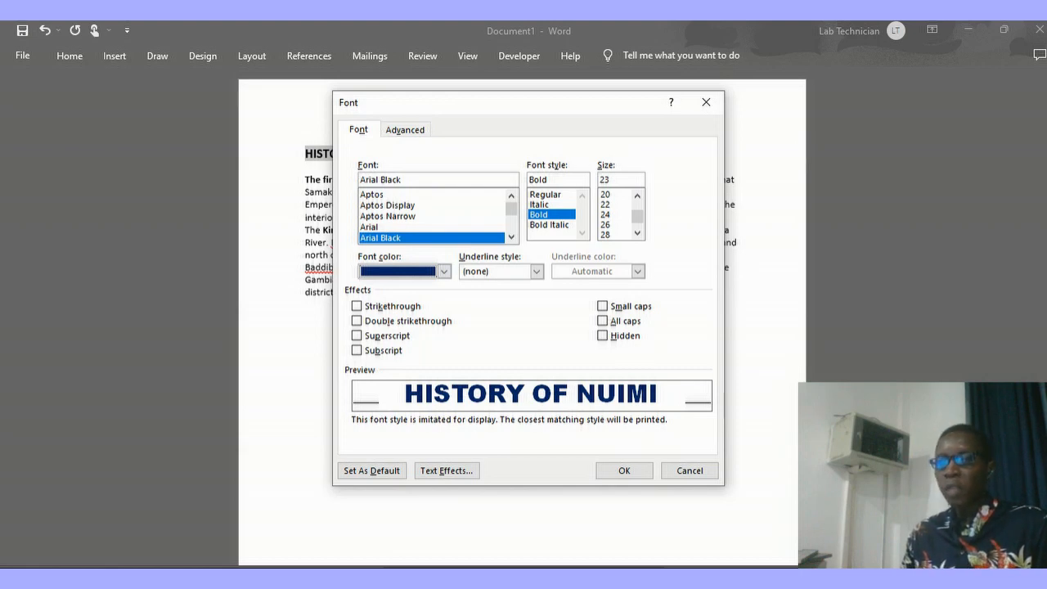
Step: Give the title a double underline in red and apply the font settings
left_click(535, 270)
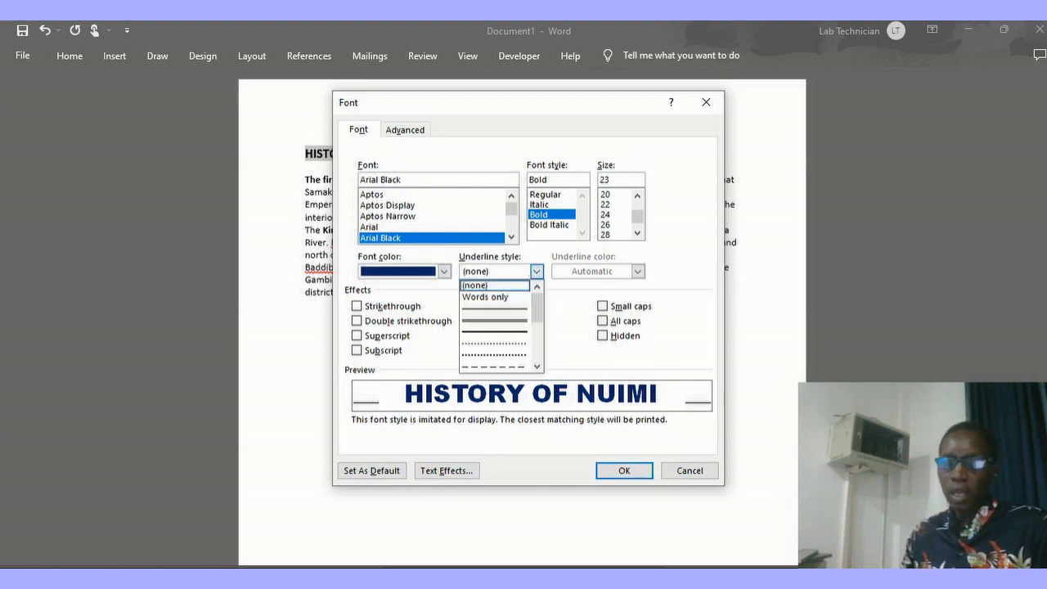
left_click(494, 319)
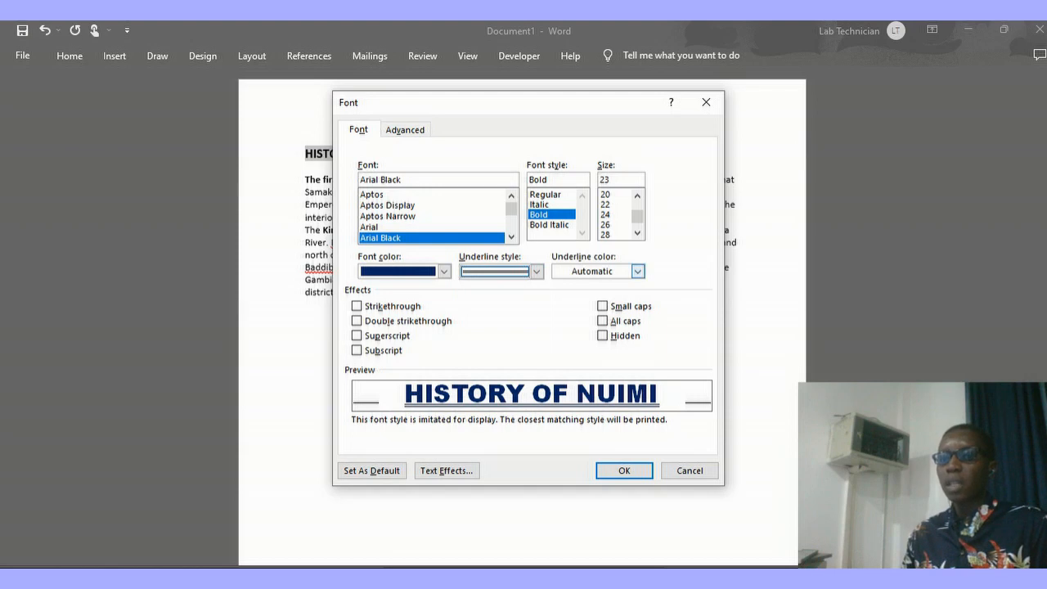
left_click(637, 271)
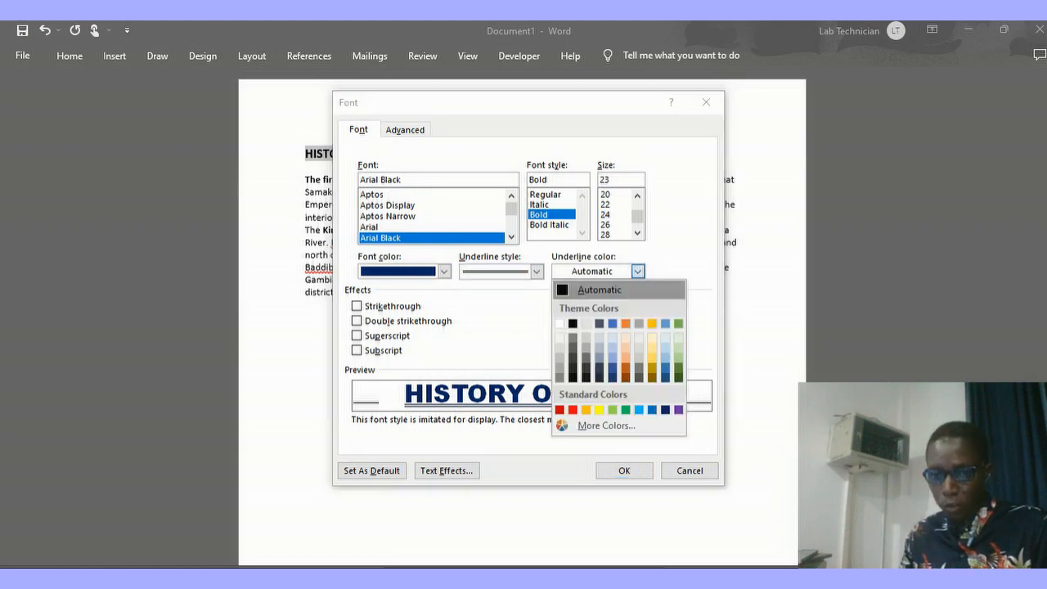
left_click(573, 409)
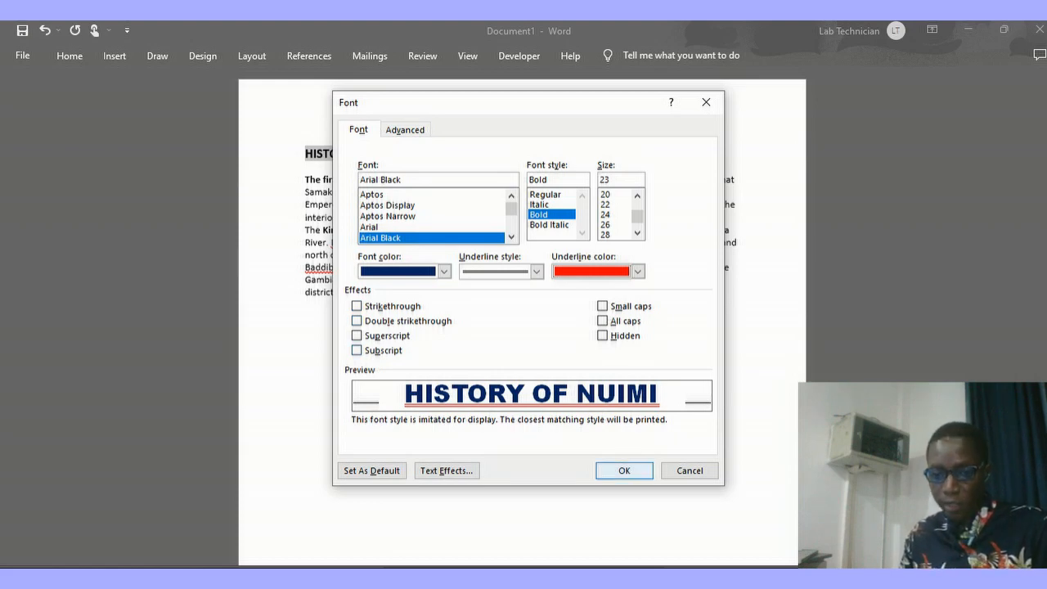
left_click(624, 471)
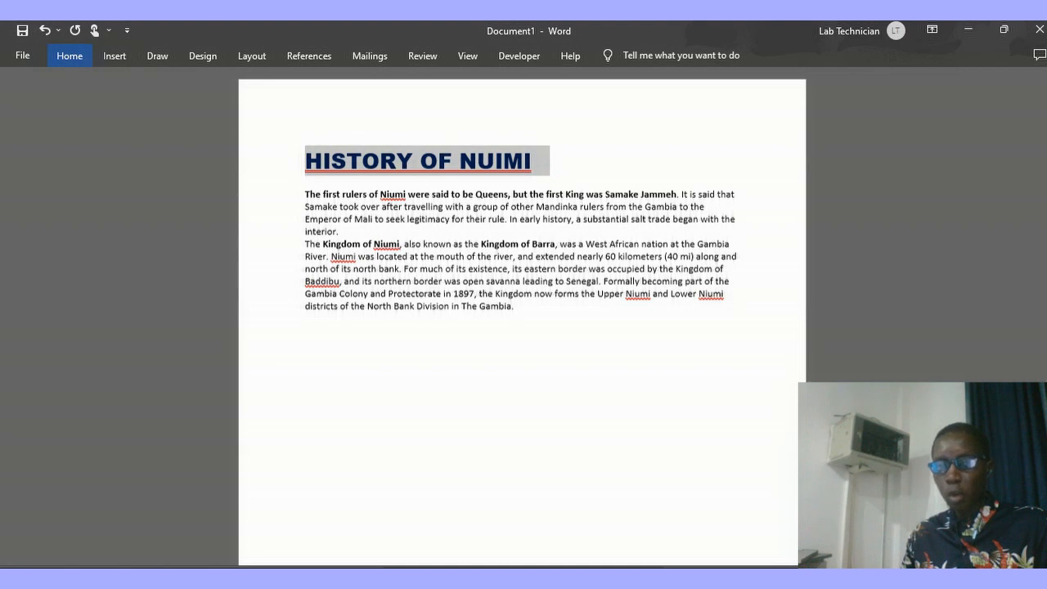
Step: Highlight the HISTORY OF NUIMI title in yellow as its background color
left_click(70, 55)
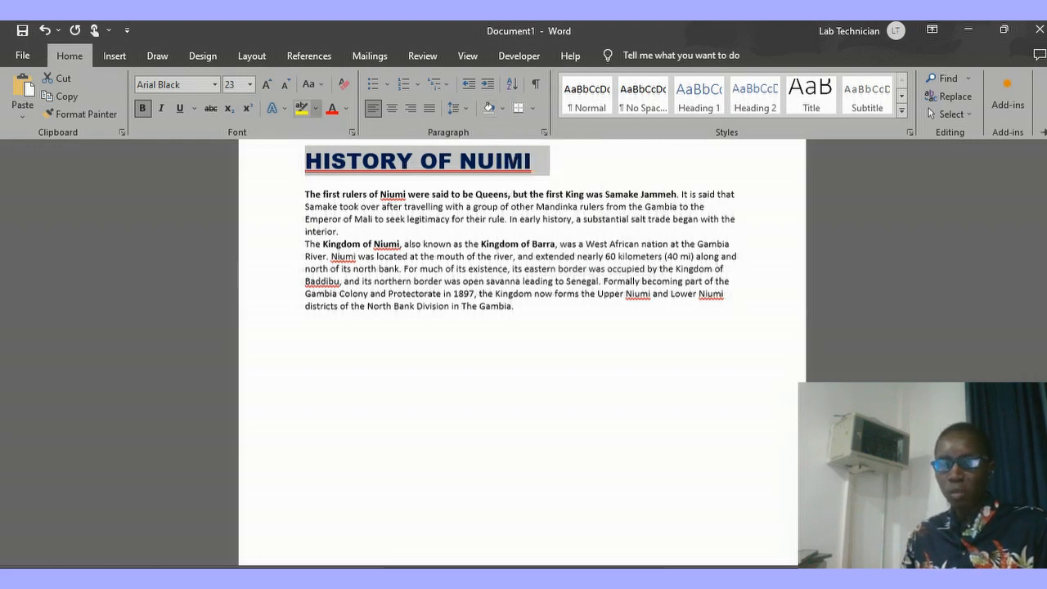
left_click(315, 108)
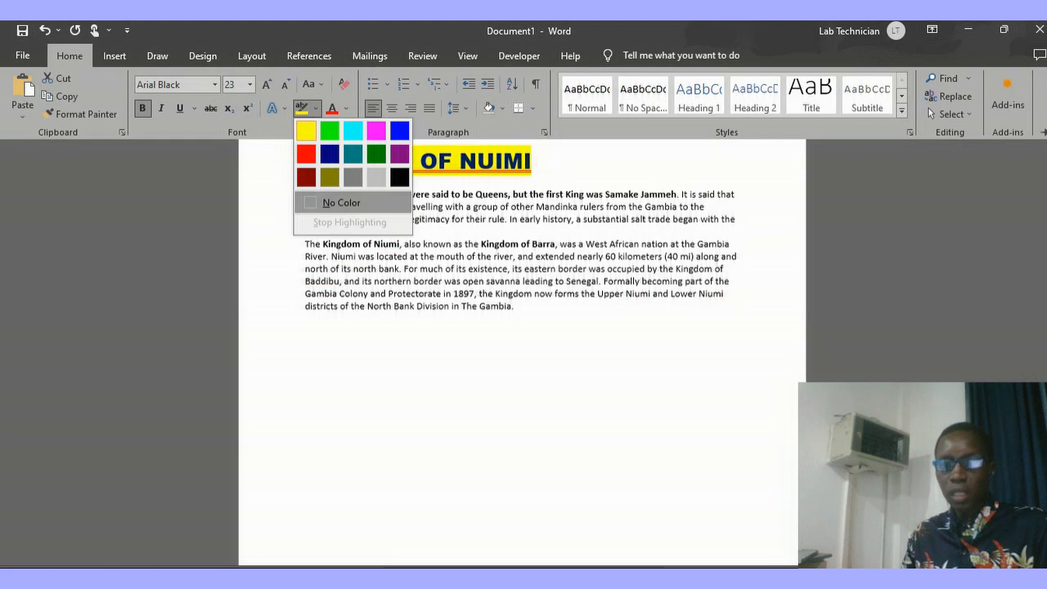
left_click(306, 131)
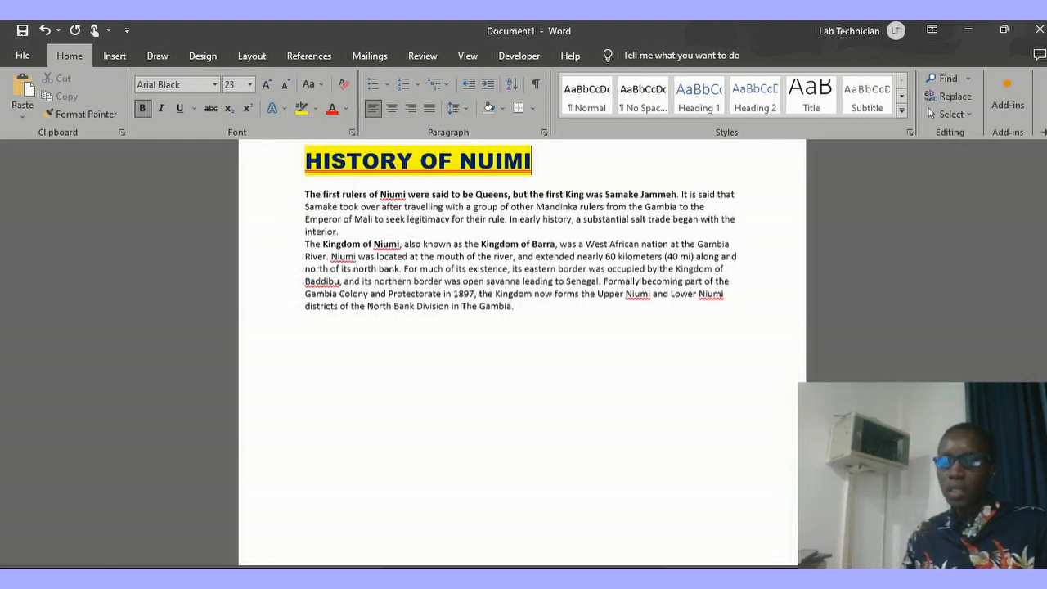
Step: Check the Mandinka task on the exercise sheet, return to Document1 and choose the Tahoma font for the word Mandinka
left_click(463, 579)
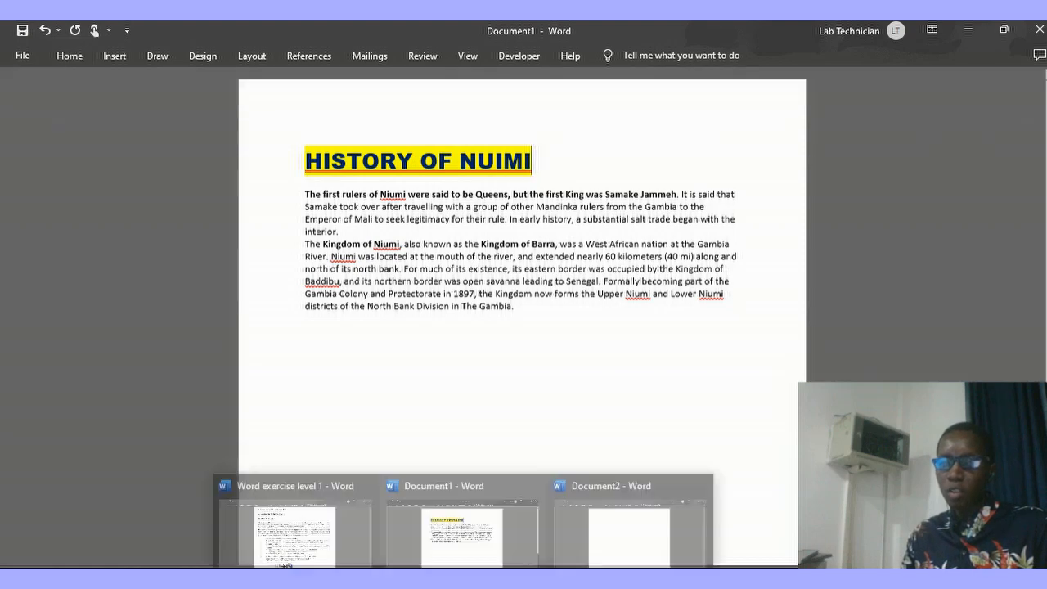
left_click(292, 524)
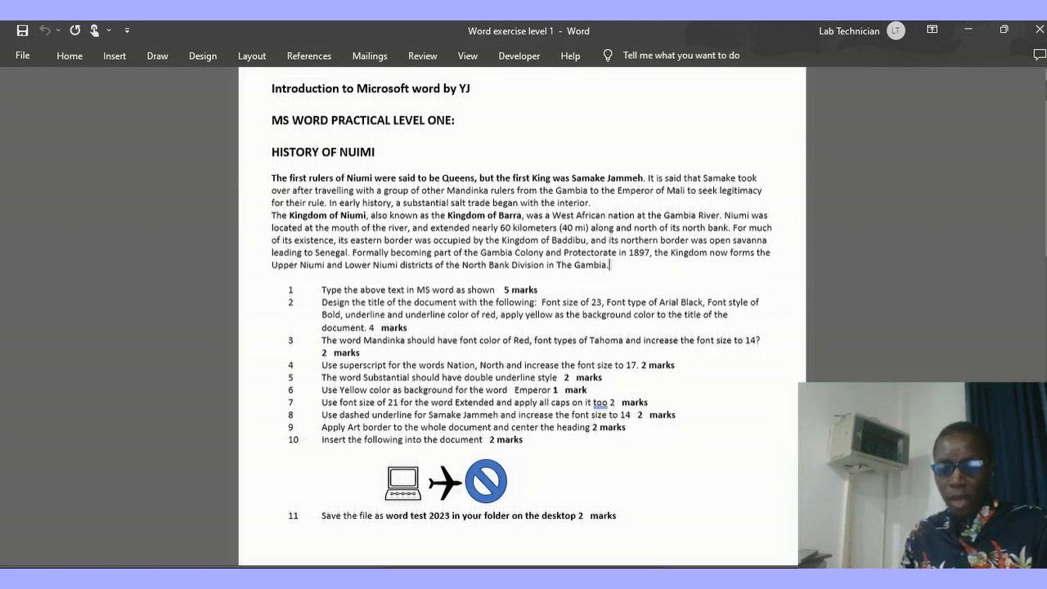
left_click(463, 582)
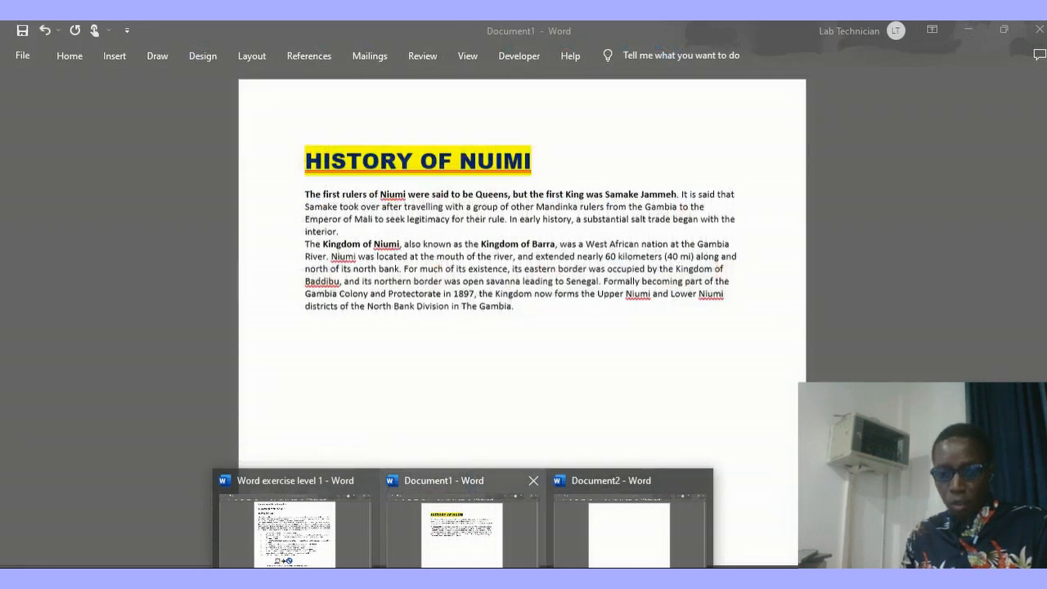
left_click(462, 524)
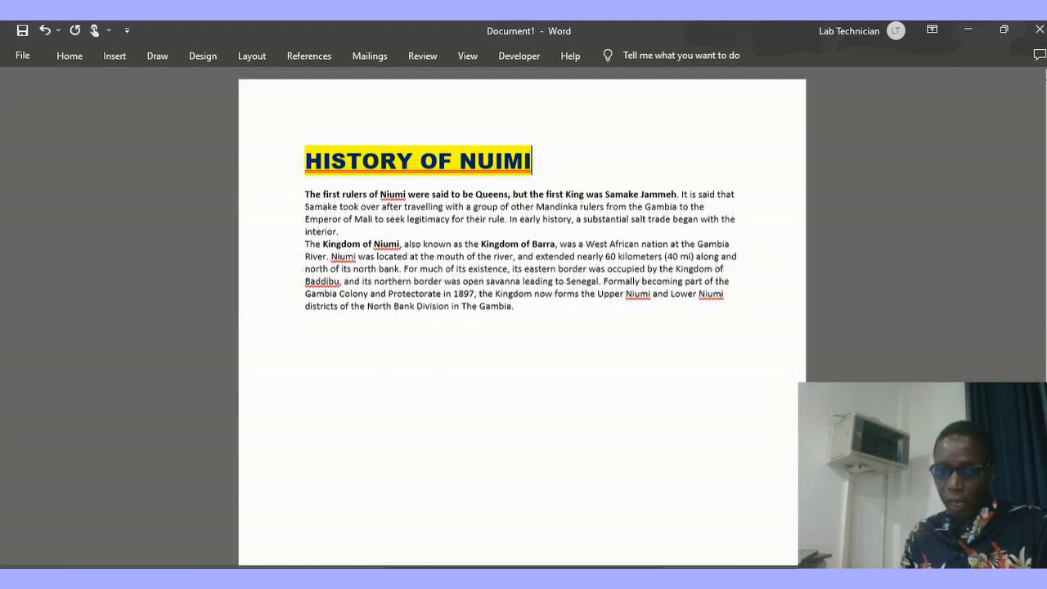
left_click_drag(578, 206, 537, 206)
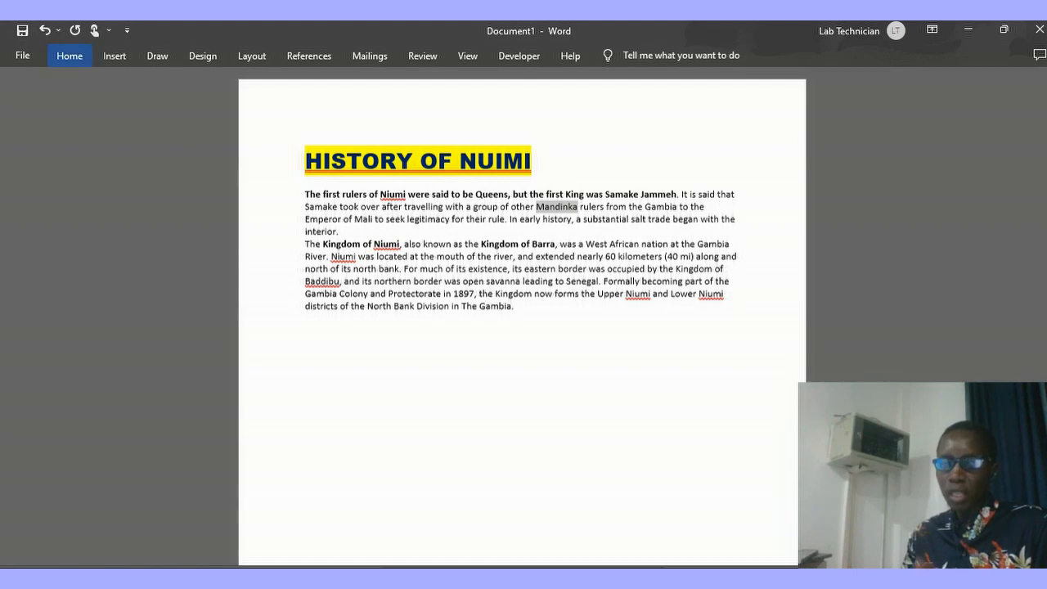
left_click(70, 55)
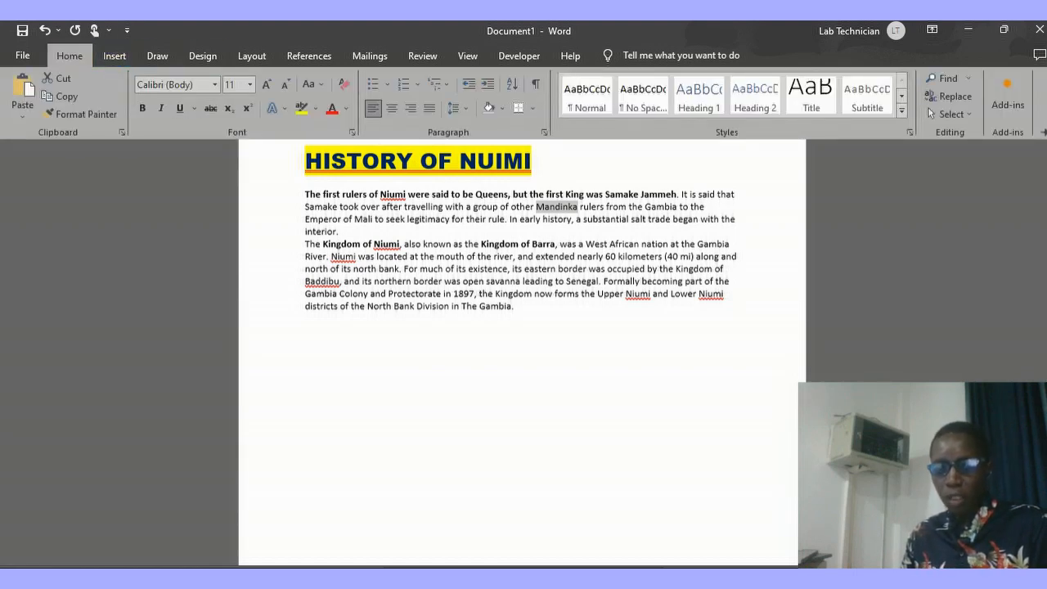
left_click(353, 131)
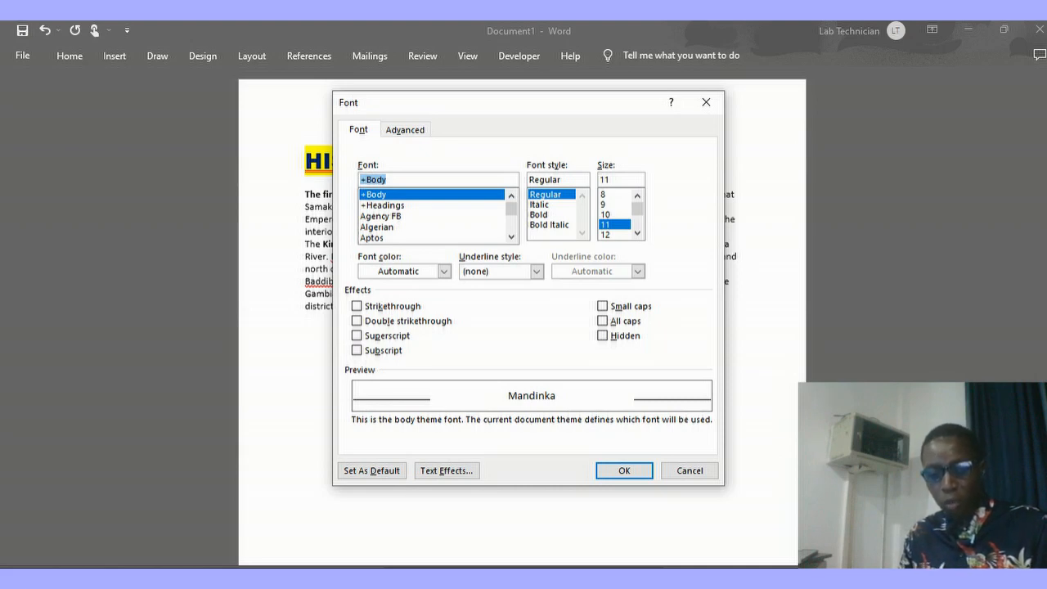
type("T")
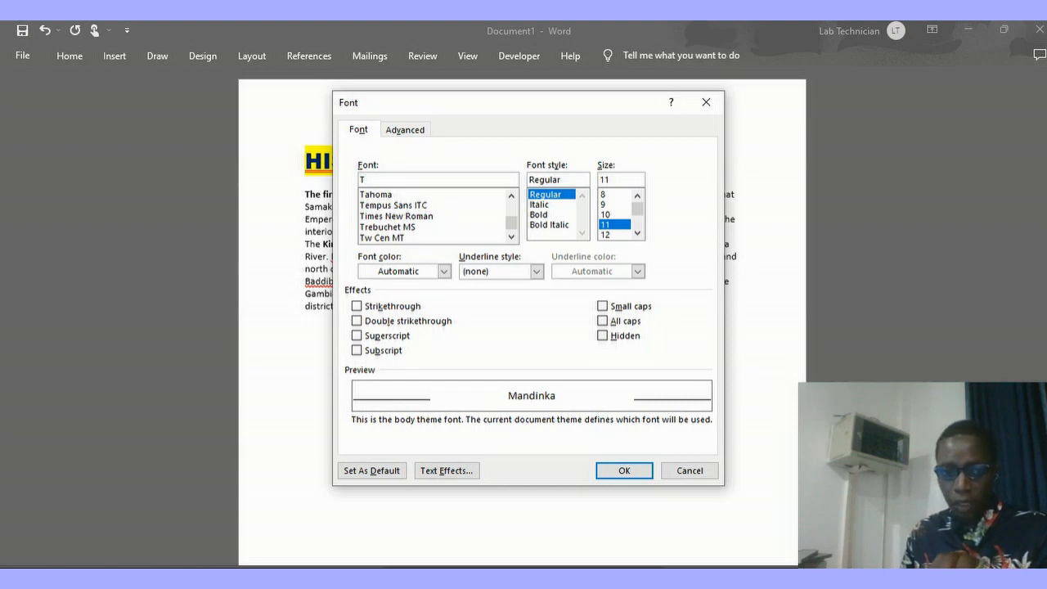
key("Down")
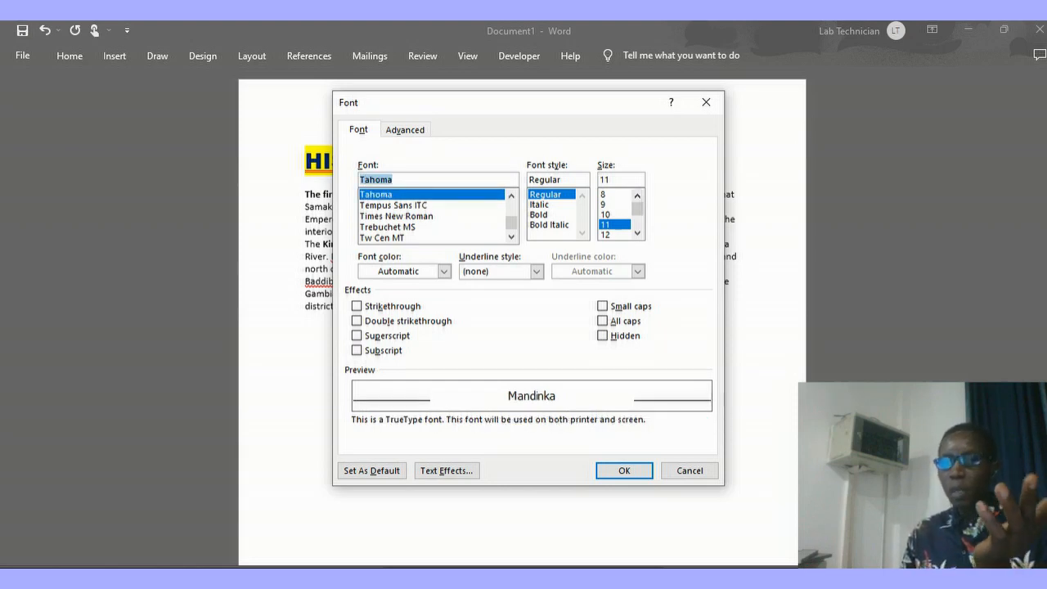
Step: Set the font size of the word Mandinka to 14 and apply the font settings
left_click(618, 180)
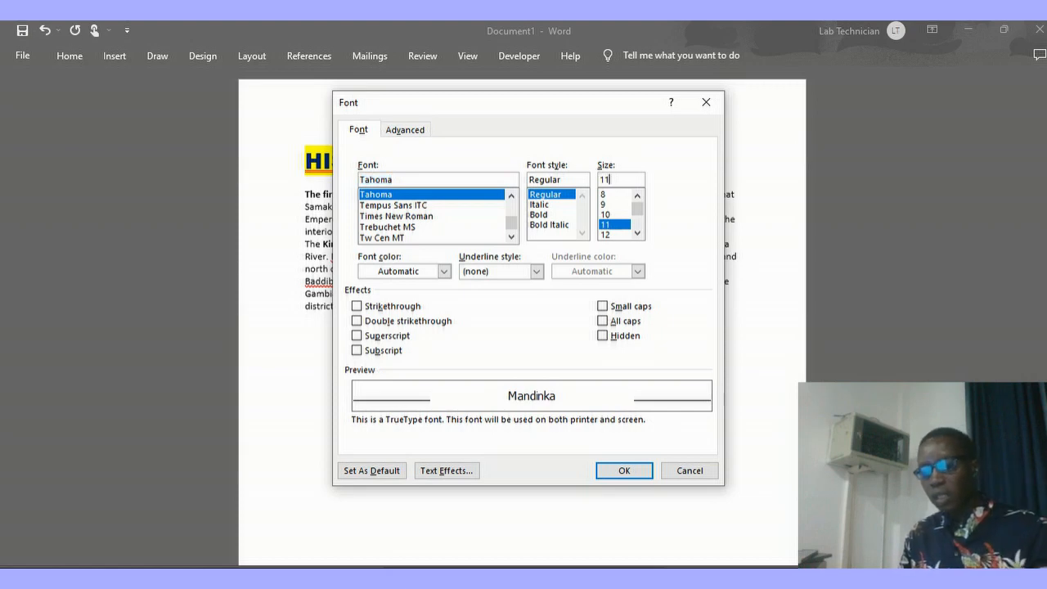
key("BackSpace")
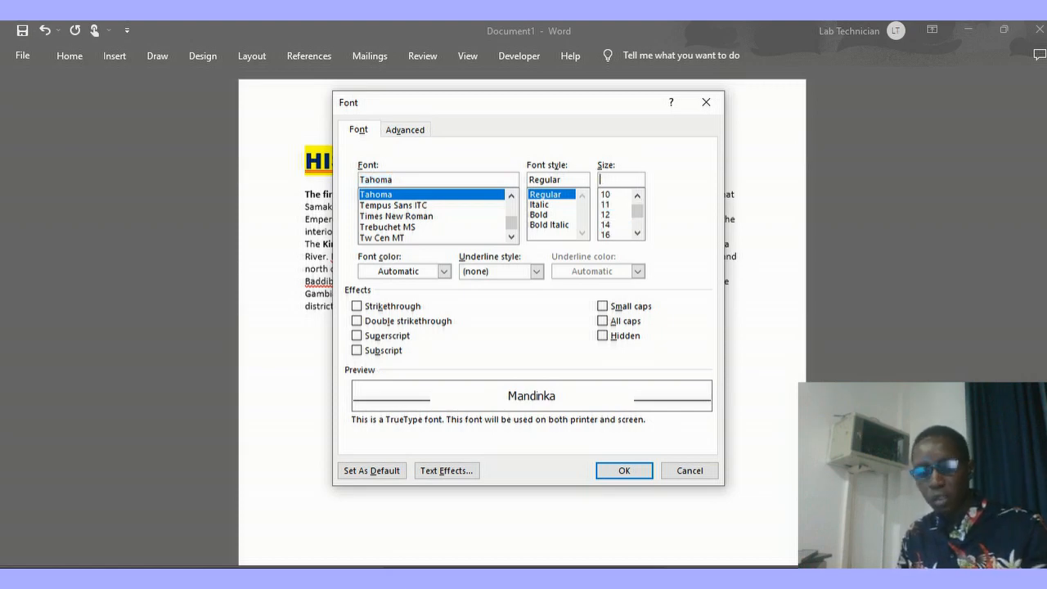
type("4")
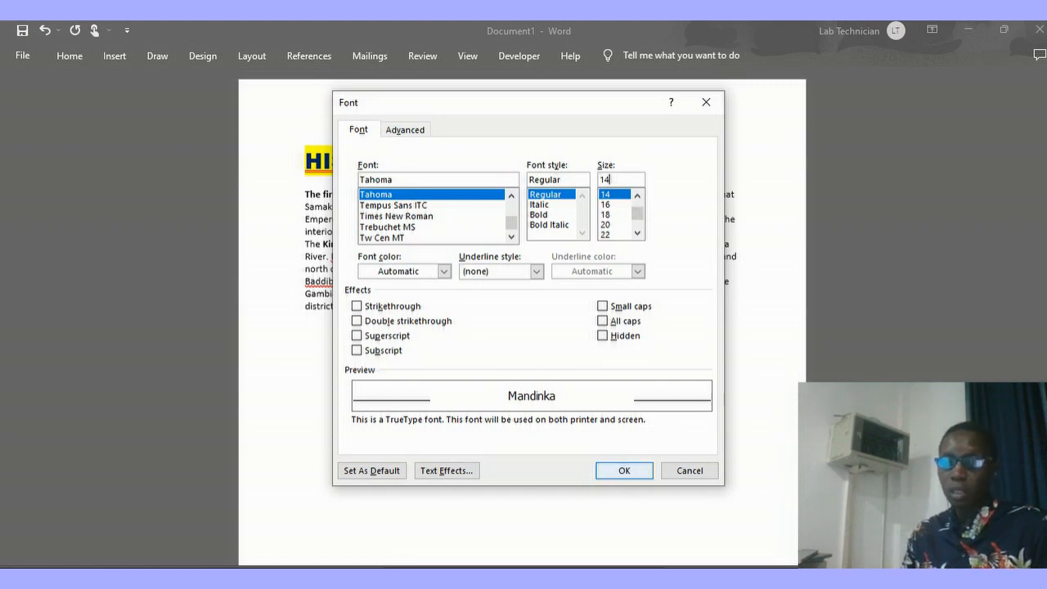
key("Return")
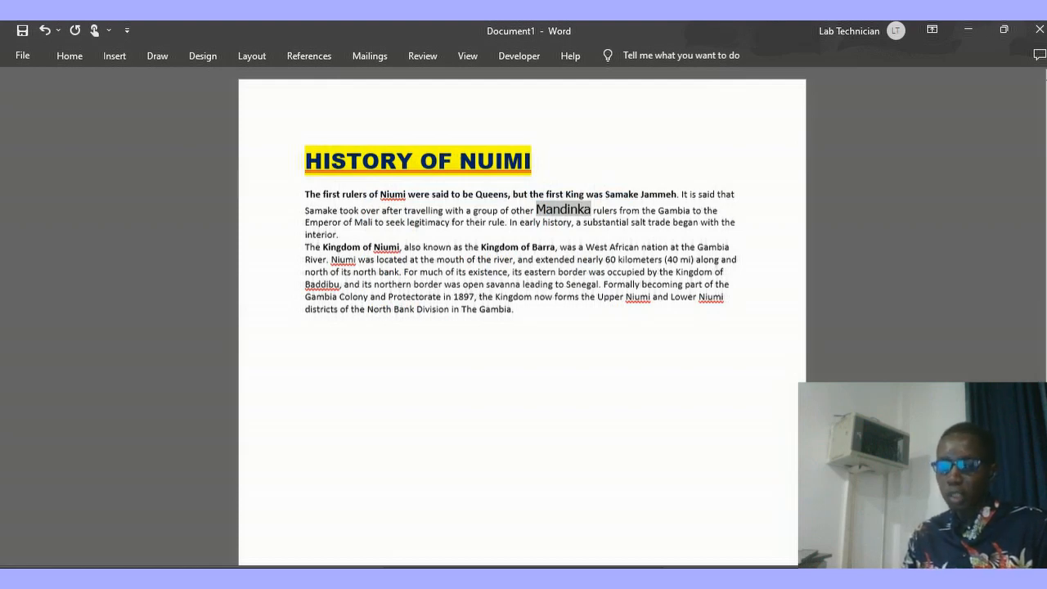
left_click(610, 222)
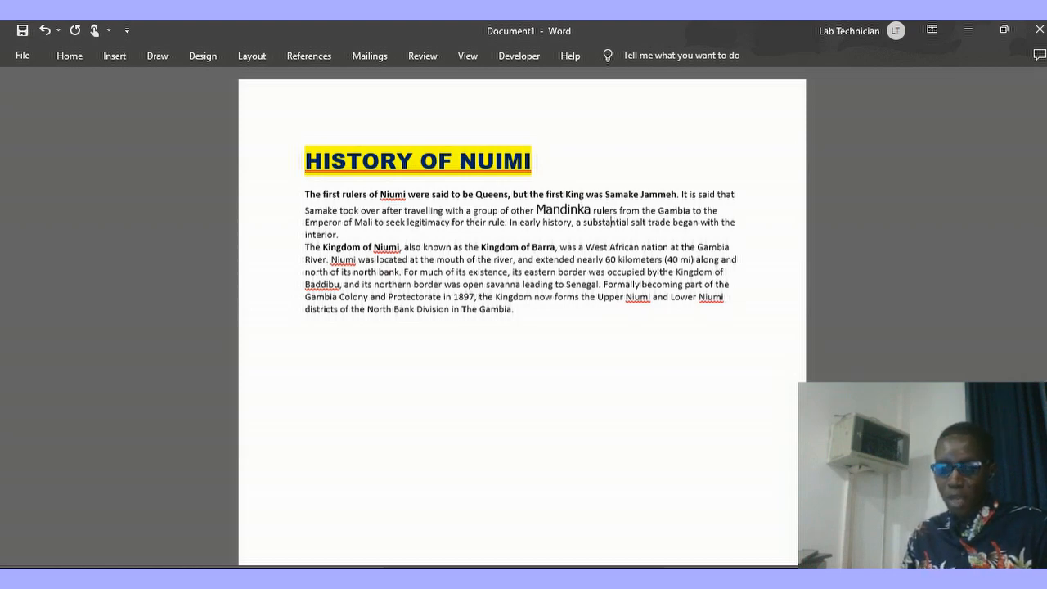
Step: Consult the exercise sheet's superscript task, return to Document1 and turn on Superscript for the word nation in the second paragraph
mouse_move(463, 579)
left_click(293, 524)
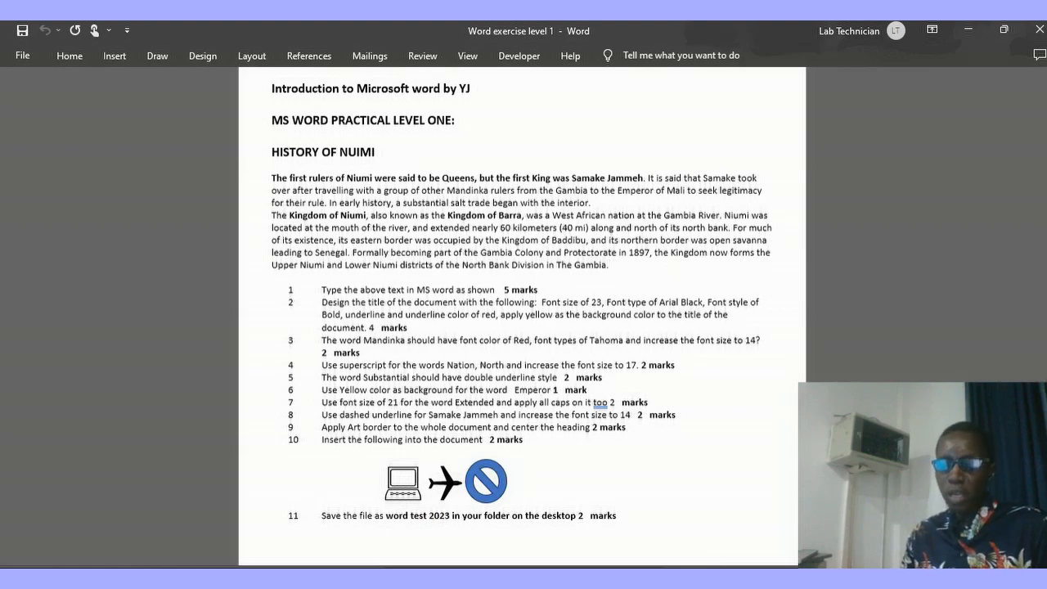
mouse_move(463, 579)
left_click(463, 519)
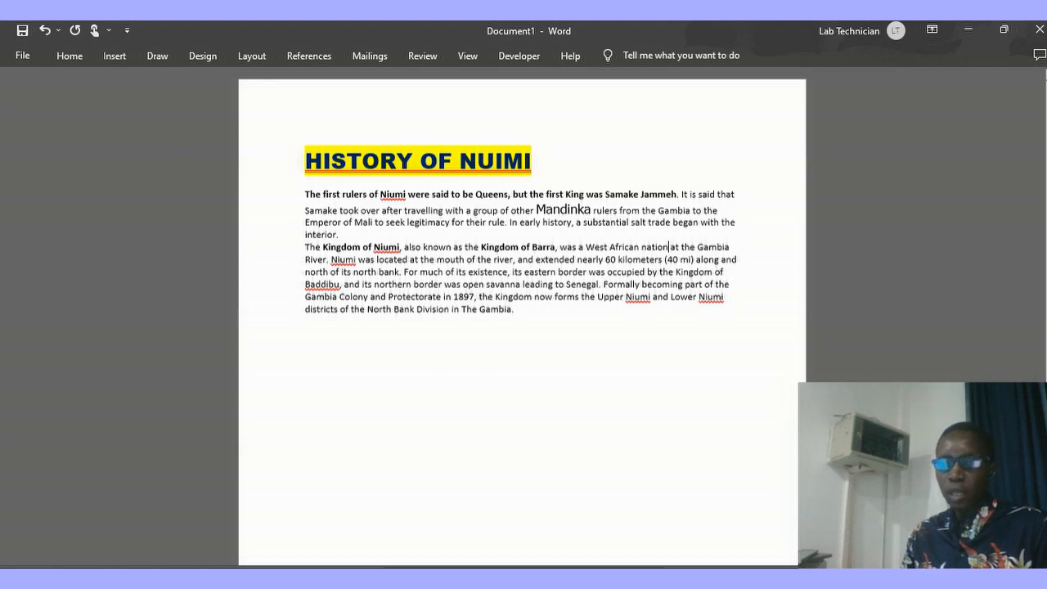
key("shift+Left")
key("shift+Left")
key("shift+Left")
key("shift+Left")
key("shift+Left")
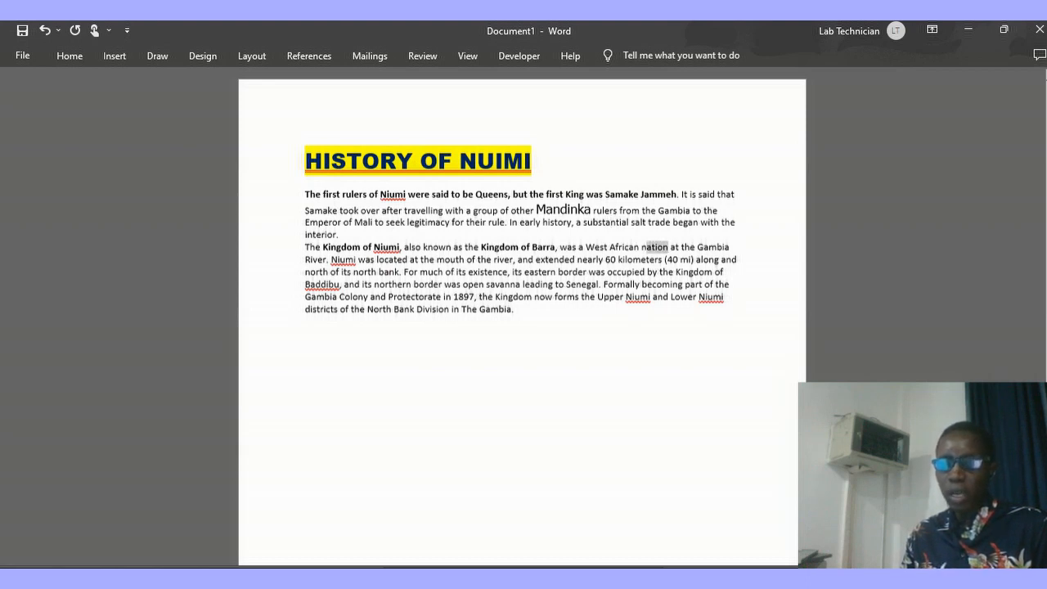
key("shift+Left")
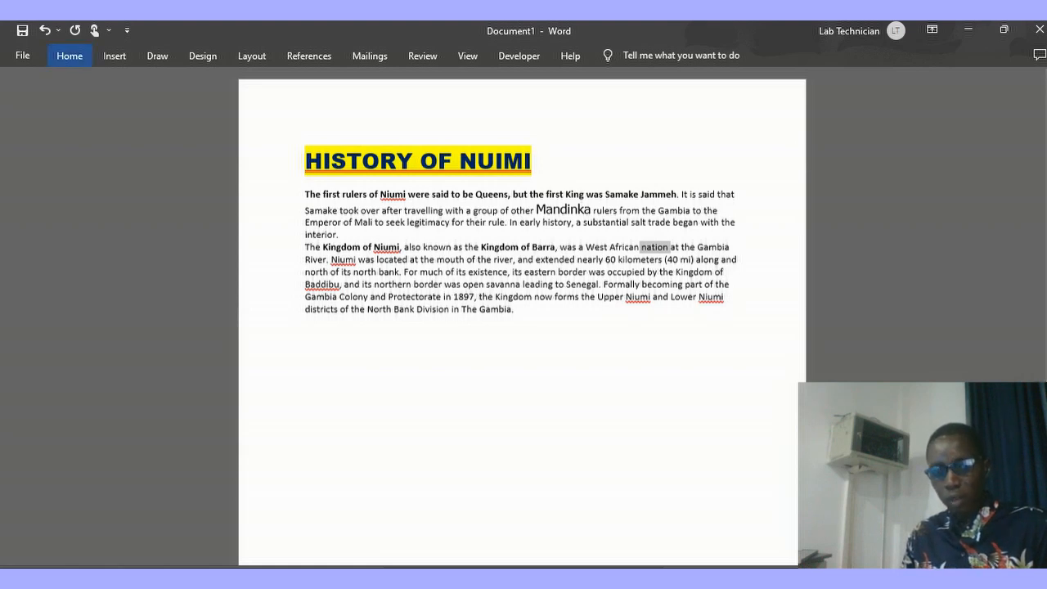
left_click(70, 55)
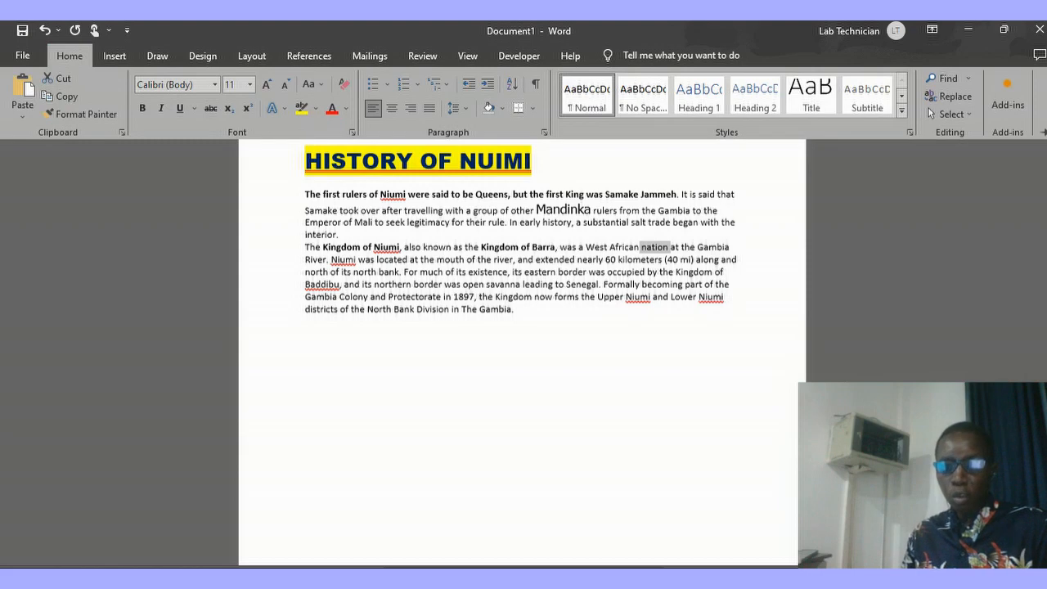
left_click(352, 132)
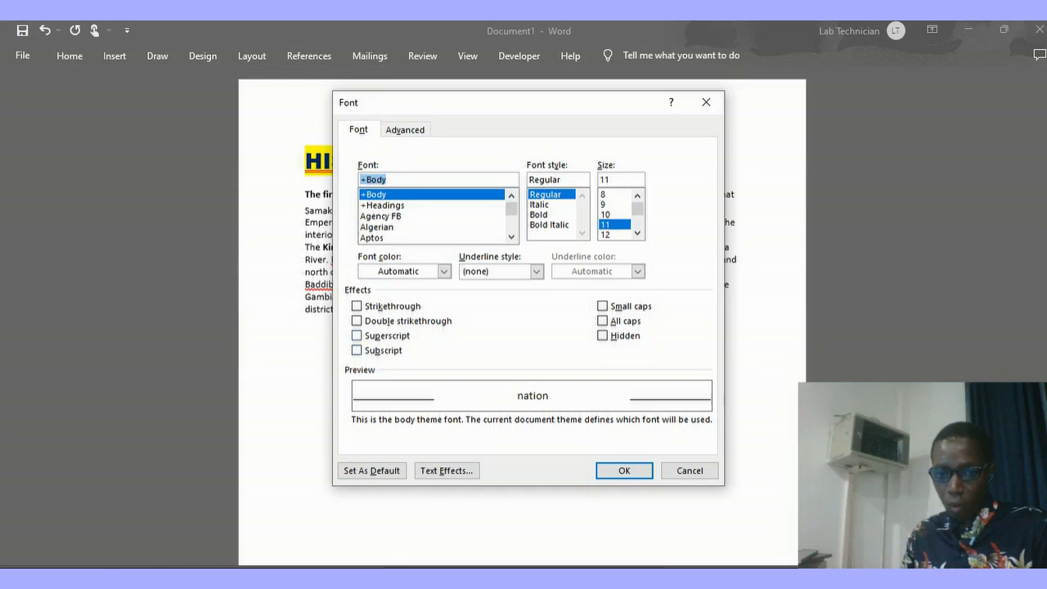
key("alt+p")
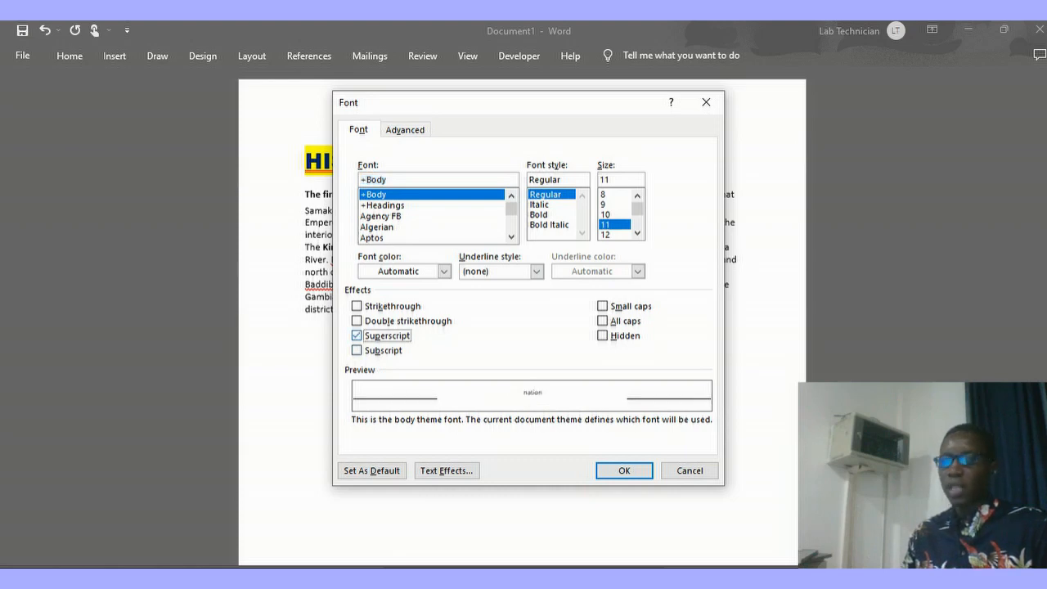
Step: Set the font size of the word nation to 18 and apply the font settings
left_click(610, 180)
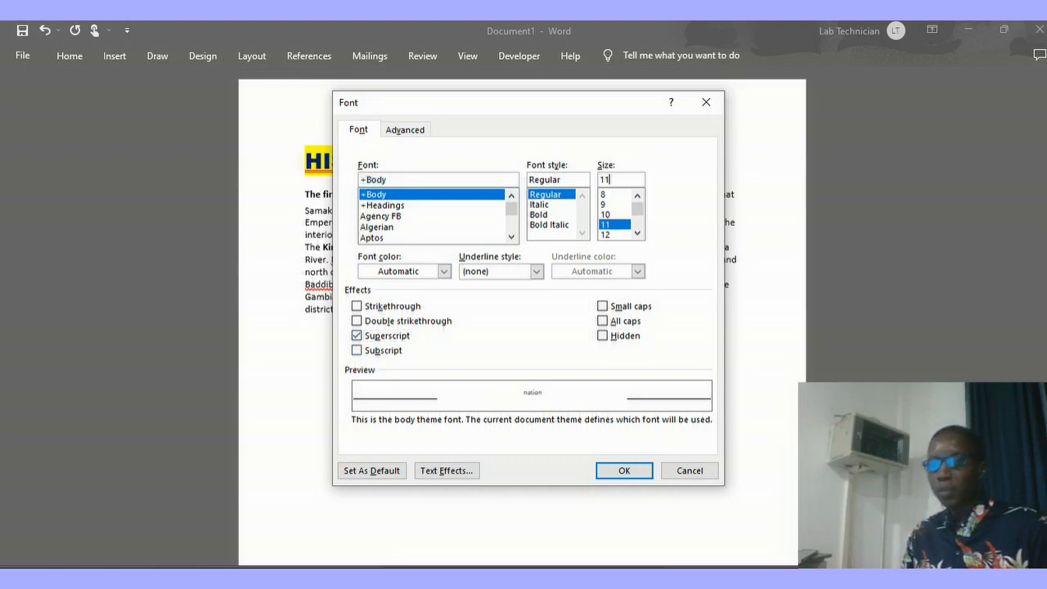
key("BackSpace")
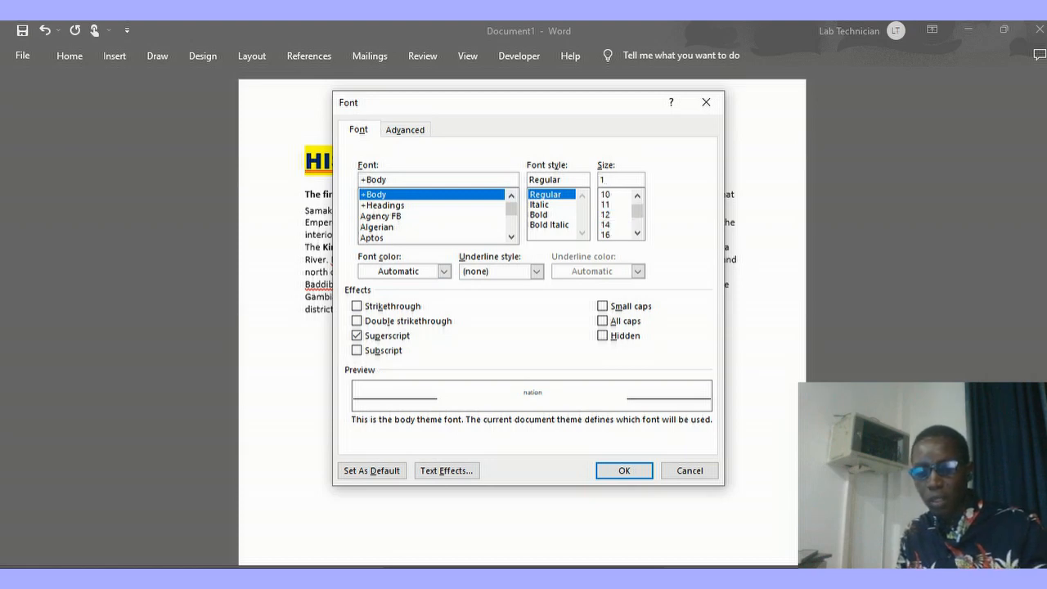
type("8")
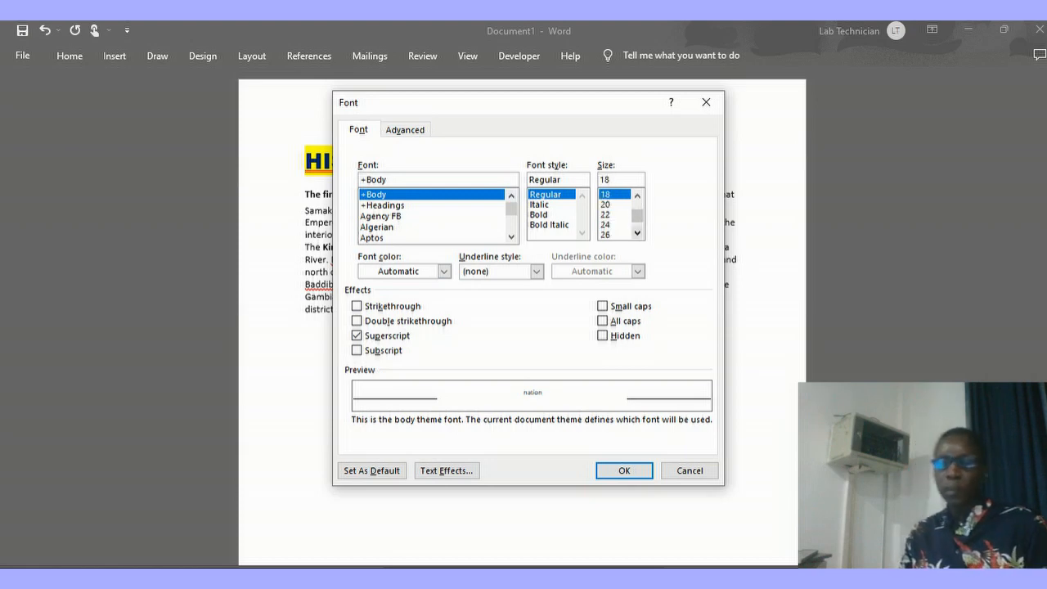
key("Return")
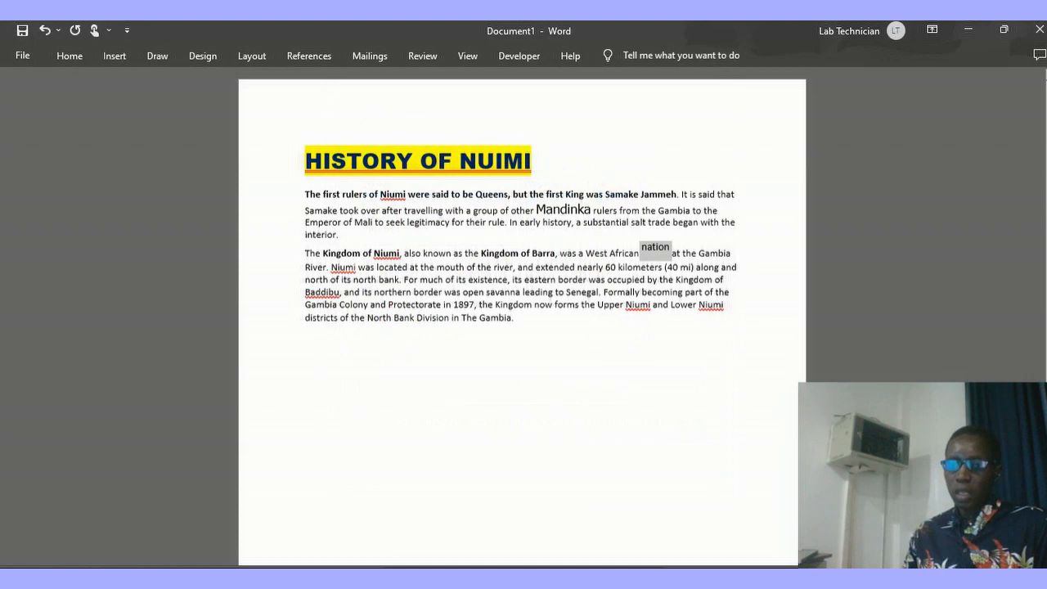
left_click(605, 279)
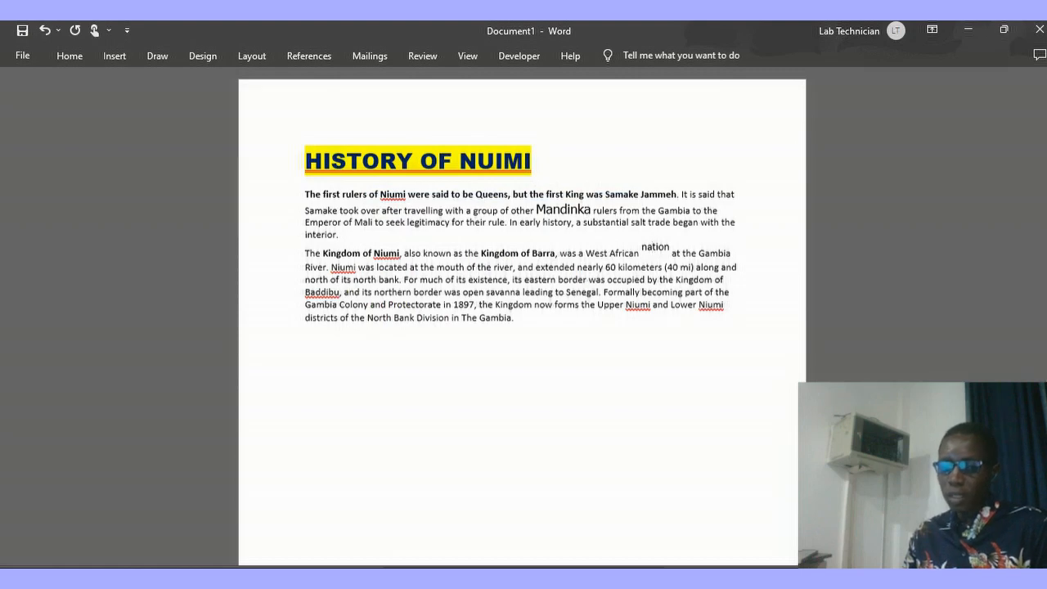
Step: Check the exercise sheet's underline task for the word Substantial and return to Document1
mouse_move(463, 579)
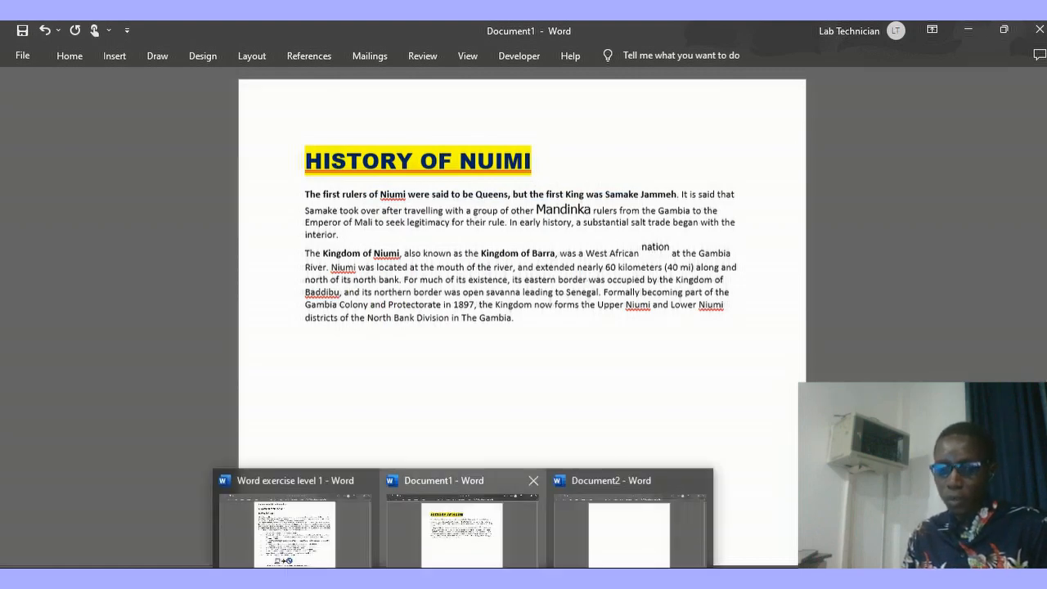
left_click(294, 527)
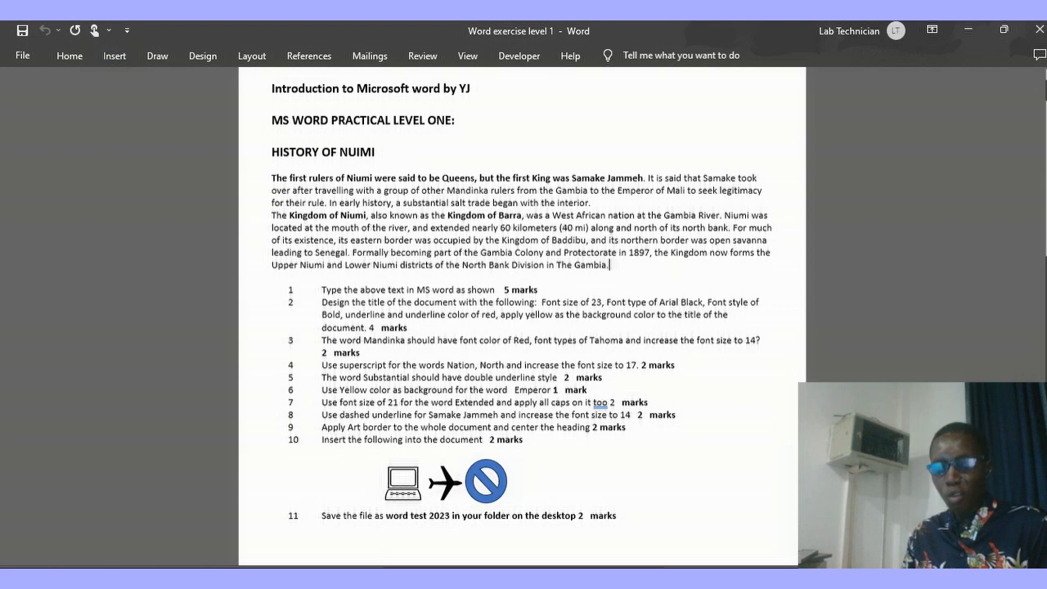
left_click(463, 583)
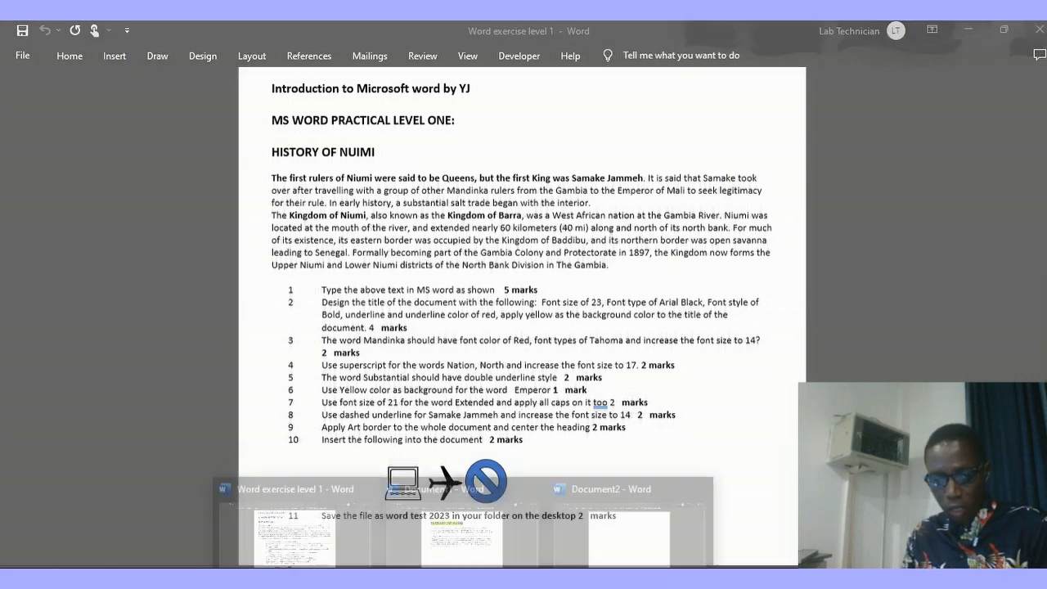
left_click(467, 483)
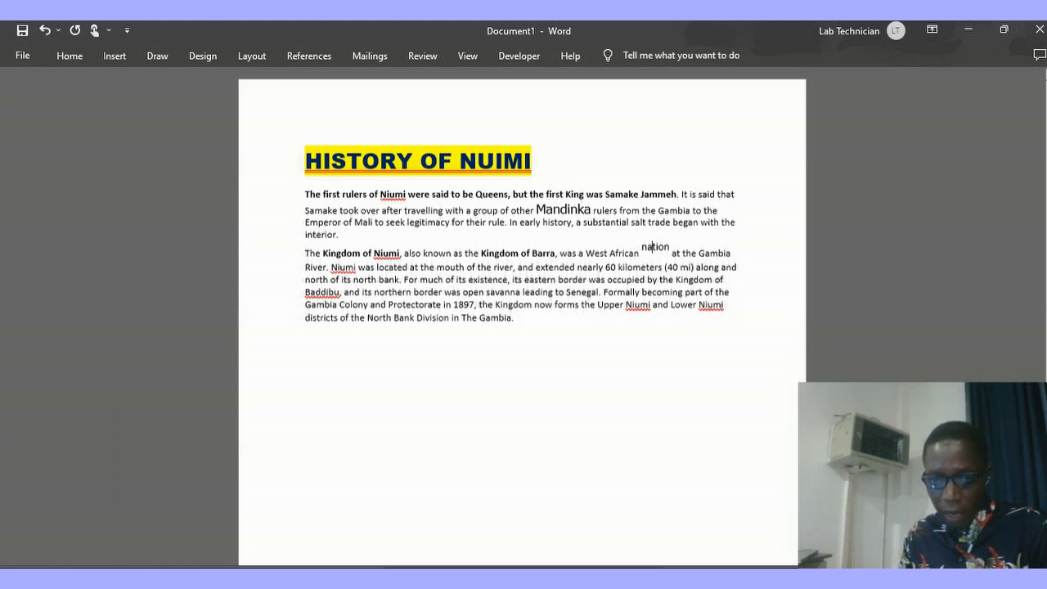
Step: Apply a double underline with black underline color to the word substantial in the first paragraph
left_click_drag(628, 223, 608, 234)
key("shift+Up")
key("shift+Right")
key("shift+Right")
key("shift+Right")
key("shift+Right")
key("shift+Right")
key("shift+Right")
key("shift+Right")
key("shift+Right")
key("shift+Right")
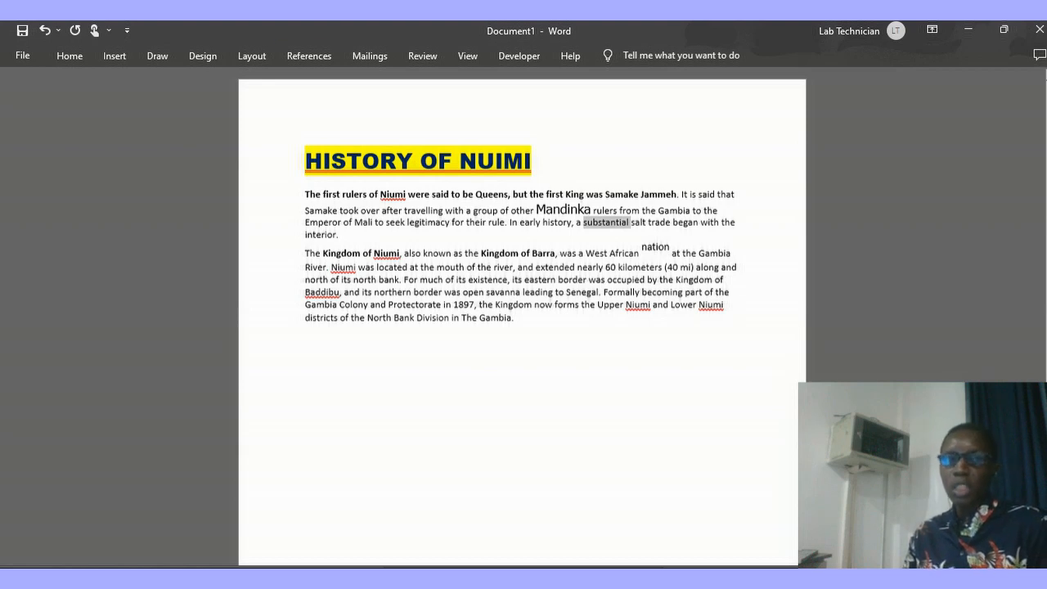
left_click(70, 55)
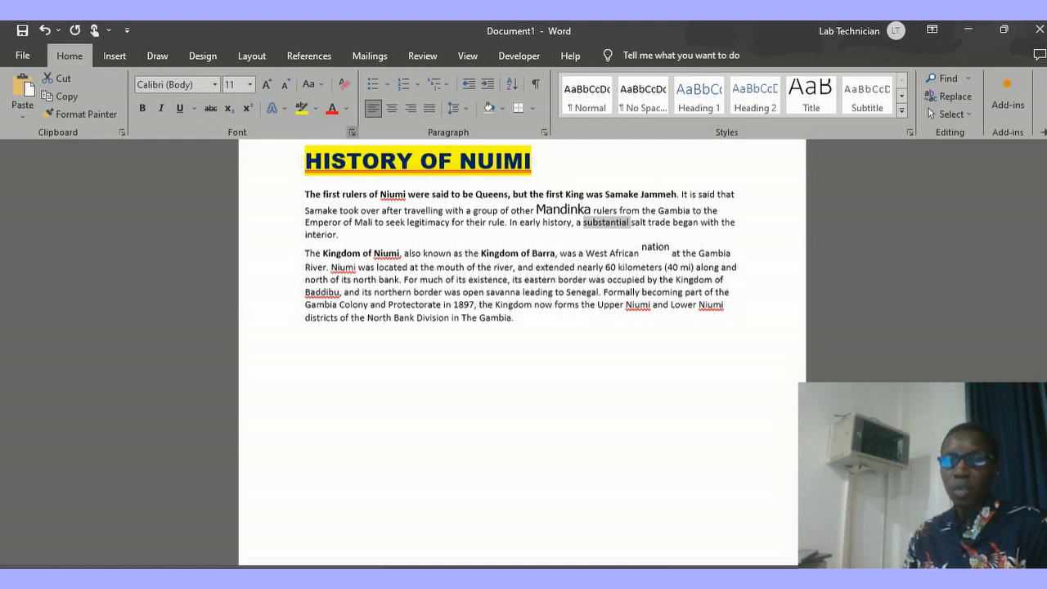
left_click(351, 132)
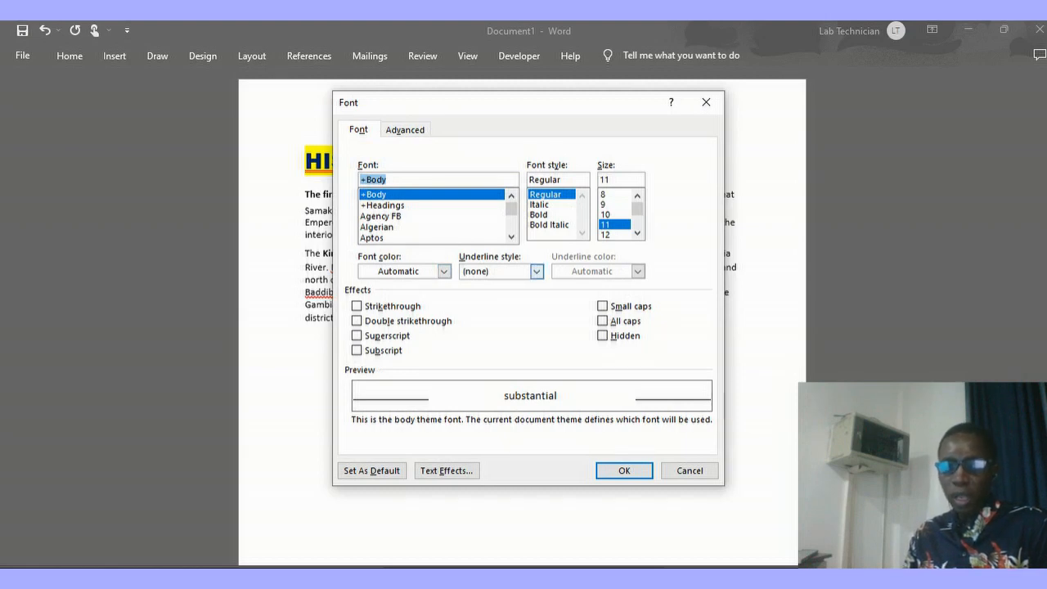
left_click(536, 271)
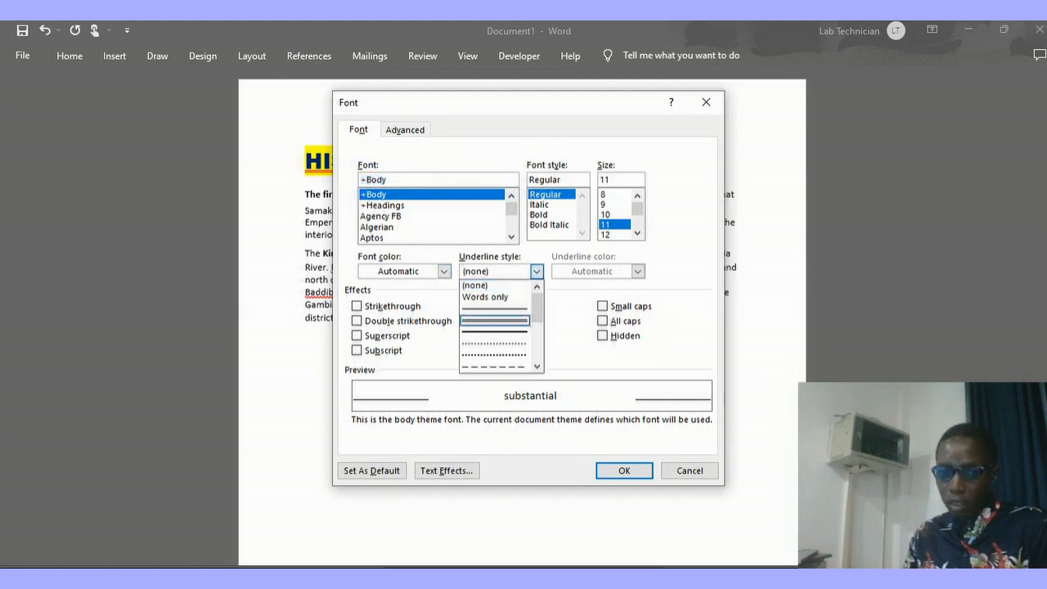
left_click(495, 321)
left_click(637, 271)
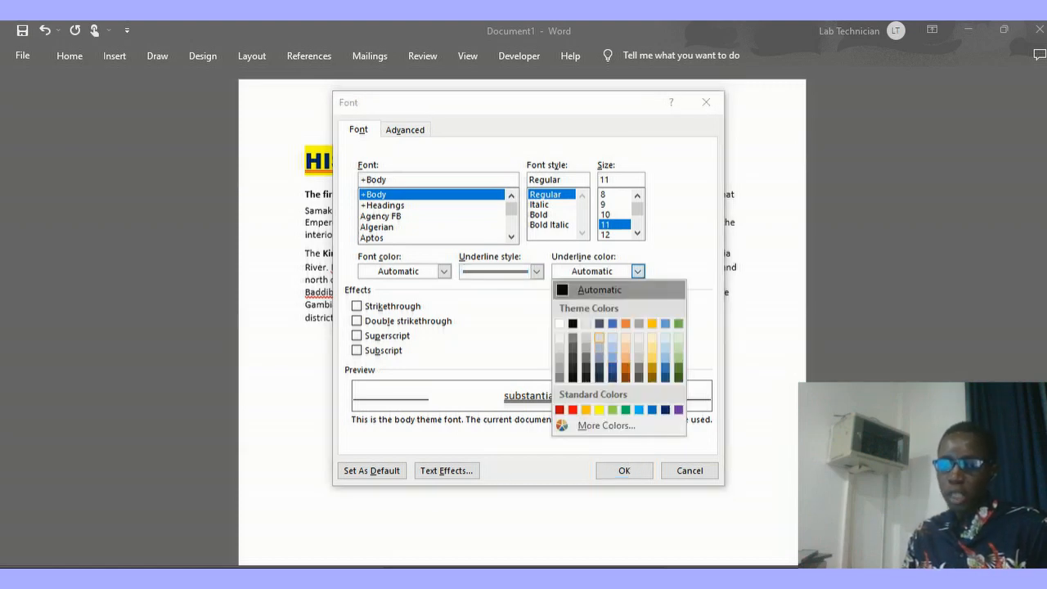
left_click(573, 323)
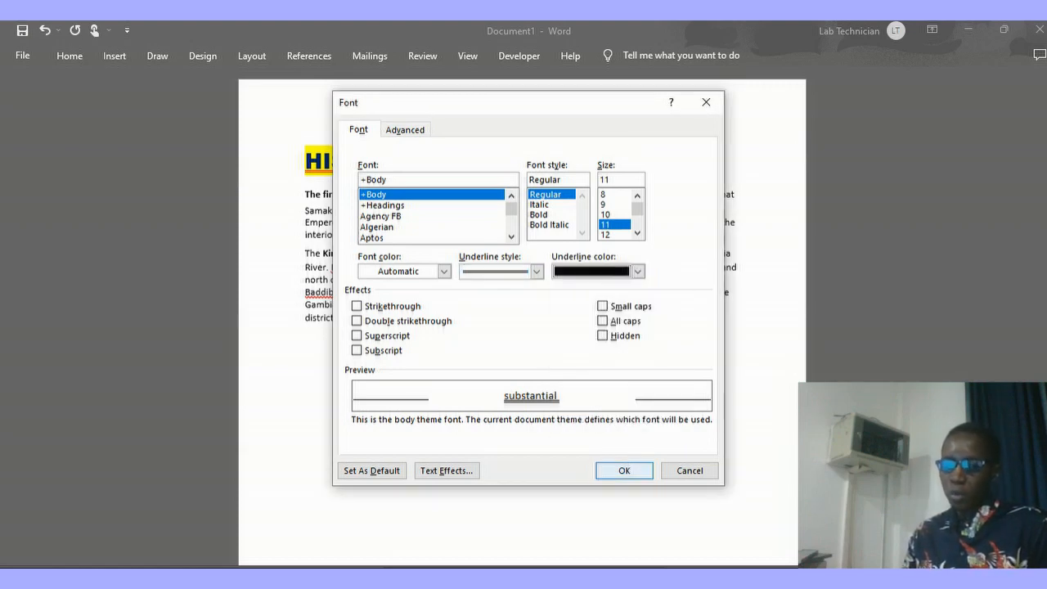
key("Return")
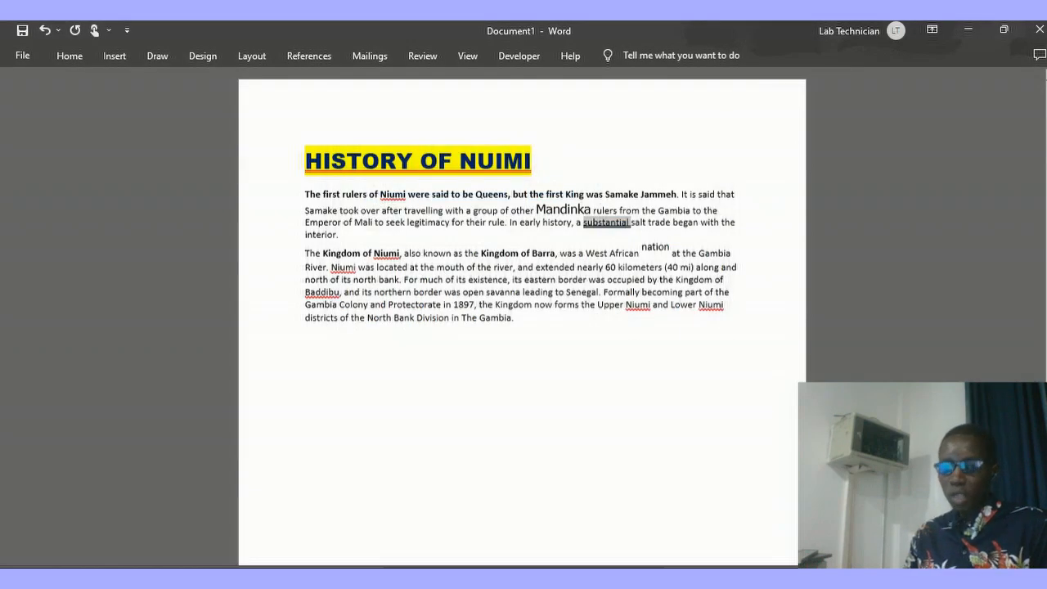
left_click(340, 235)
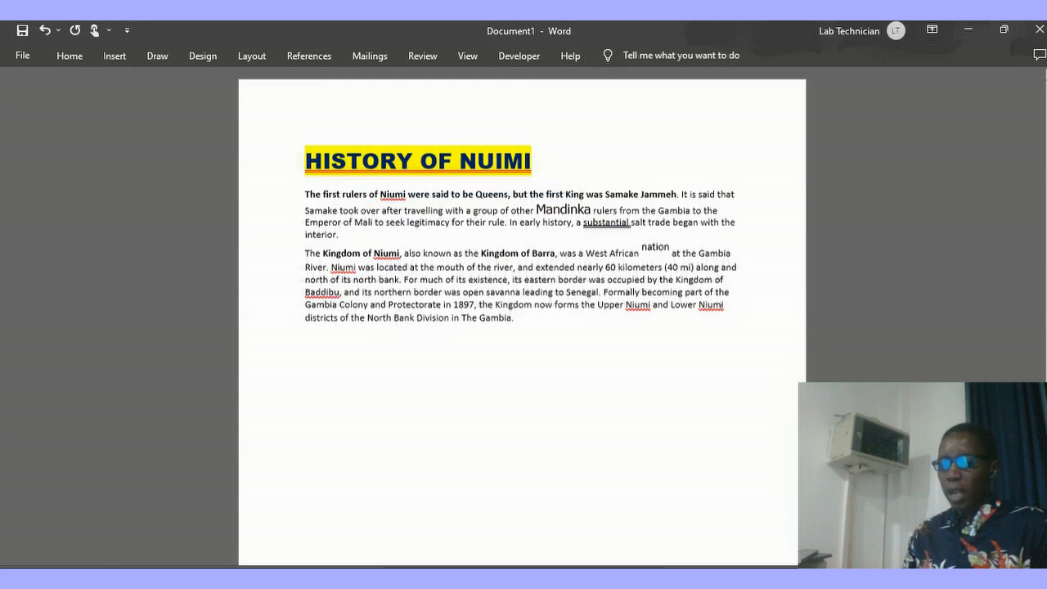
Step: Check task 6 about the word Emperor on the exercise sheet and return to Document1
mouse_move(463, 581)
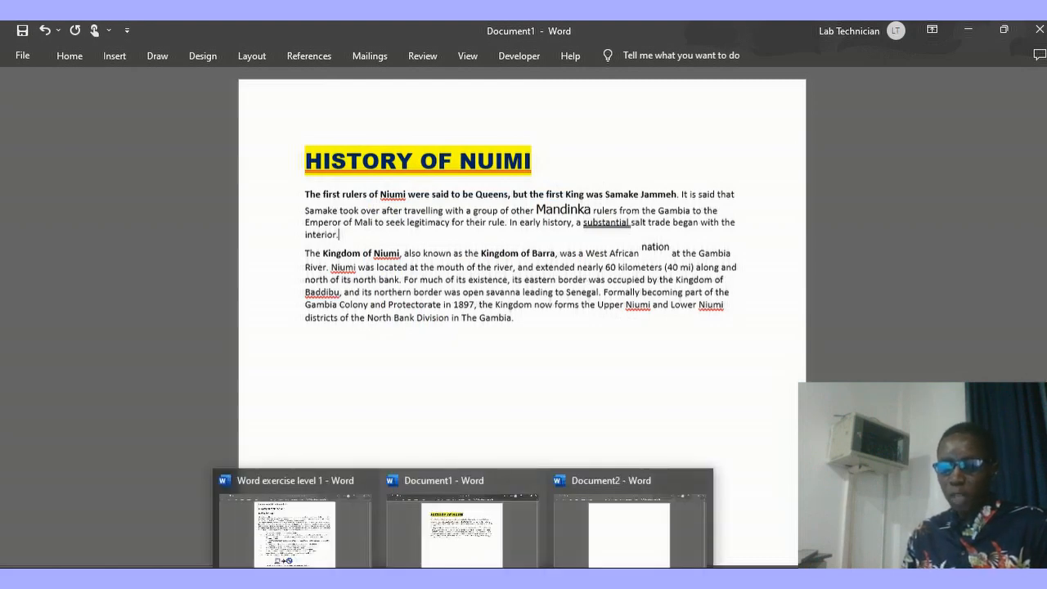
mouse_move(296, 554)
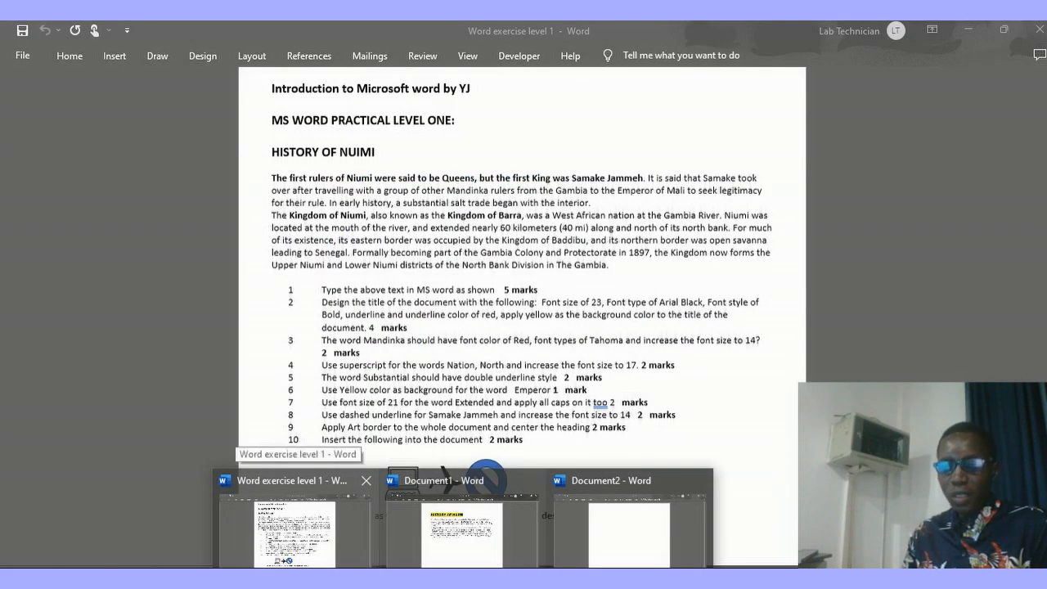
left_click(295, 554)
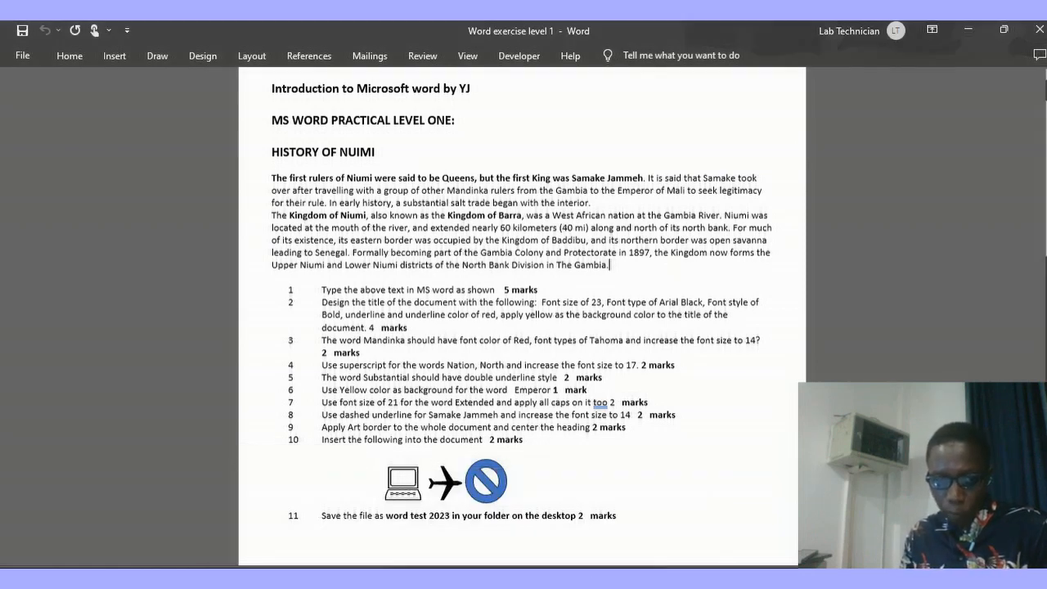
left_click_drag(322, 390, 337, 390)
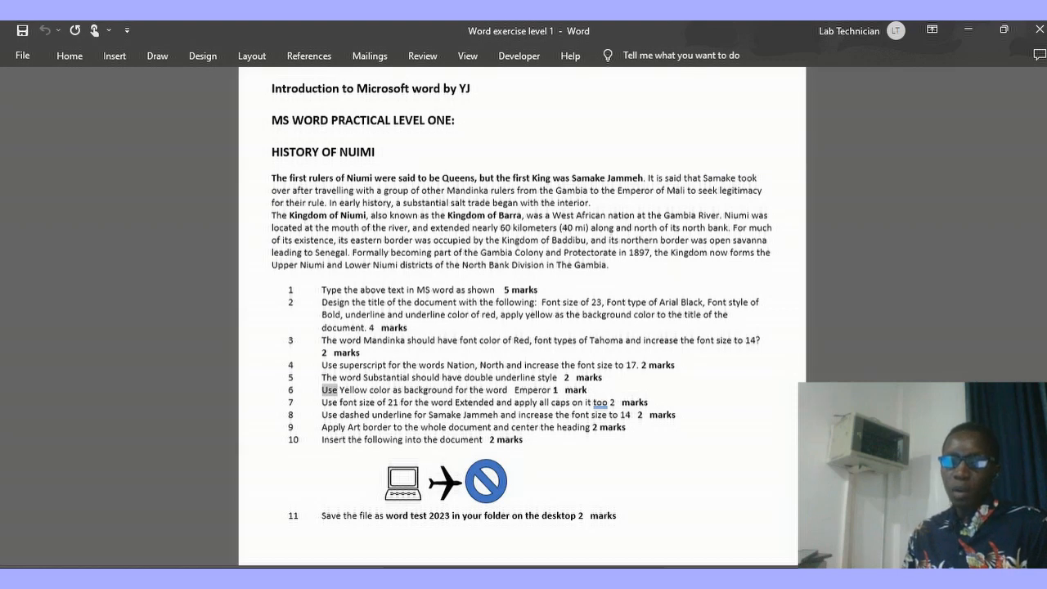
mouse_move(463, 579)
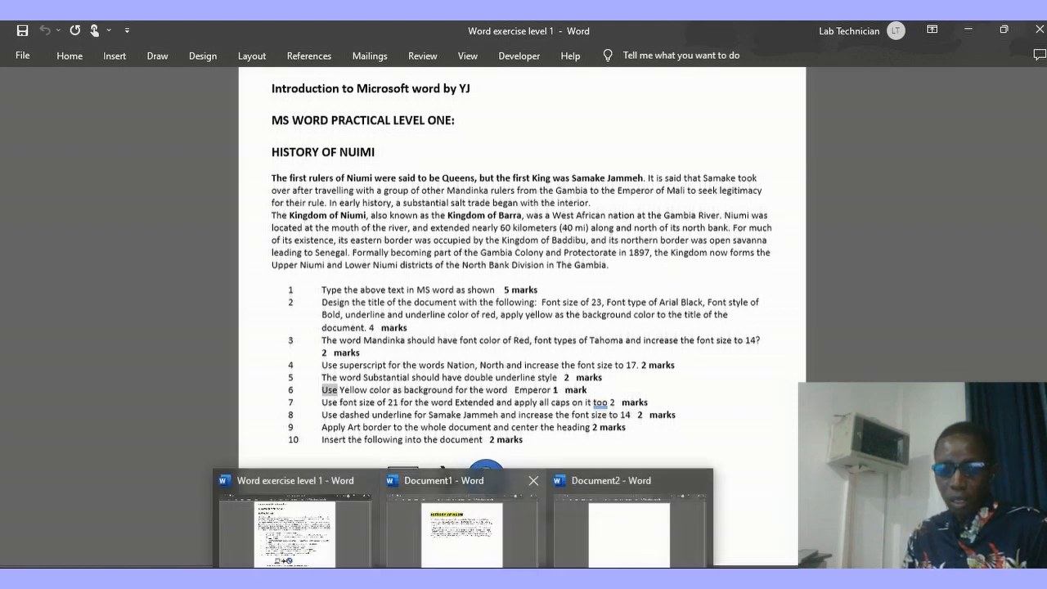
left_click(486, 482)
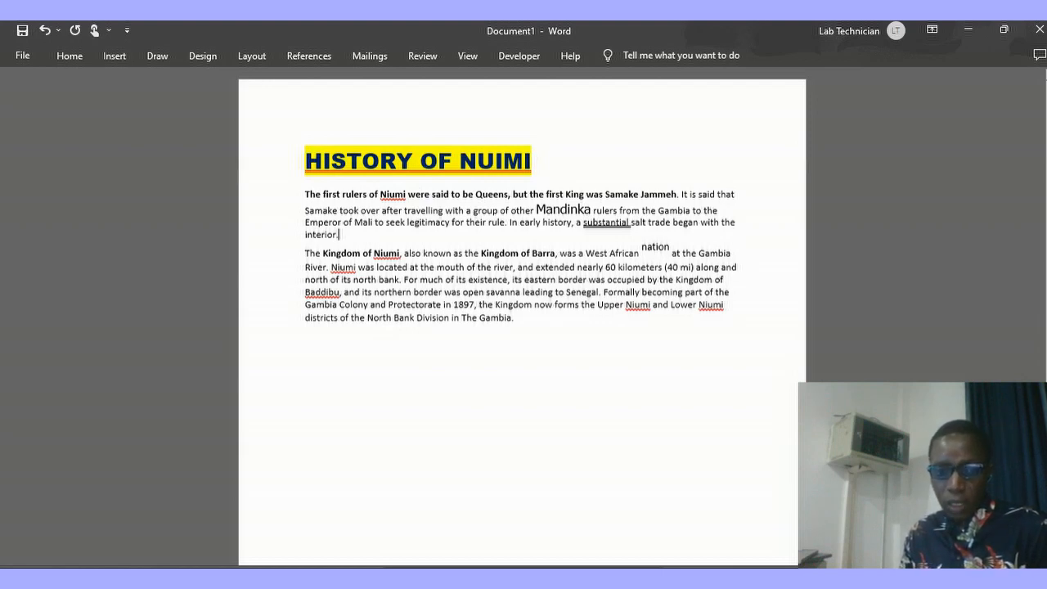
Step: Select the word Emperor in the first paragraph, recheck its task on the exercise sheet and highlight the word in yellow
left_click_drag(305, 223, 340, 222)
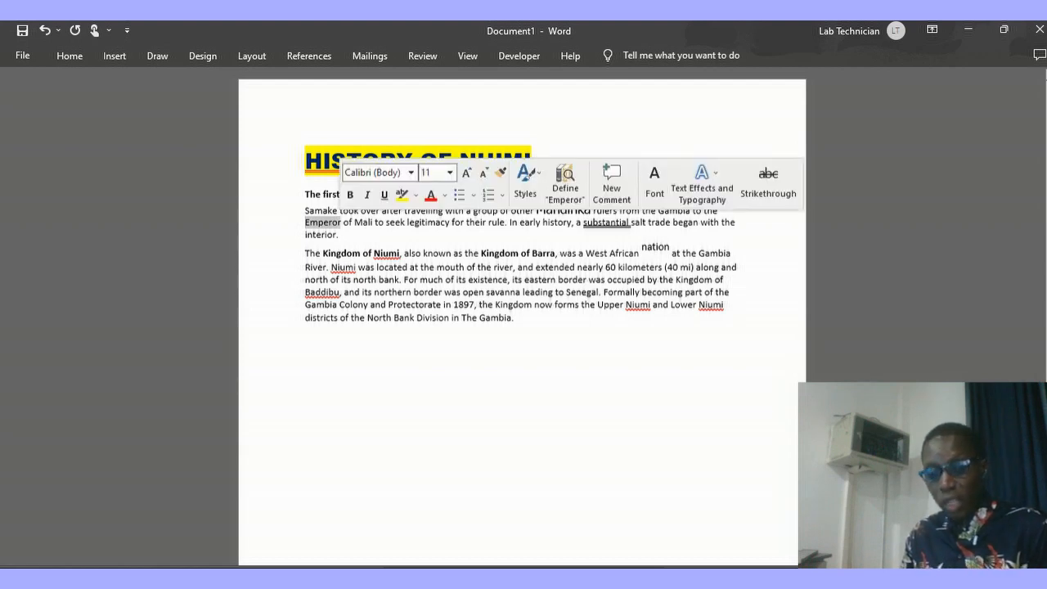
left_click(463, 583)
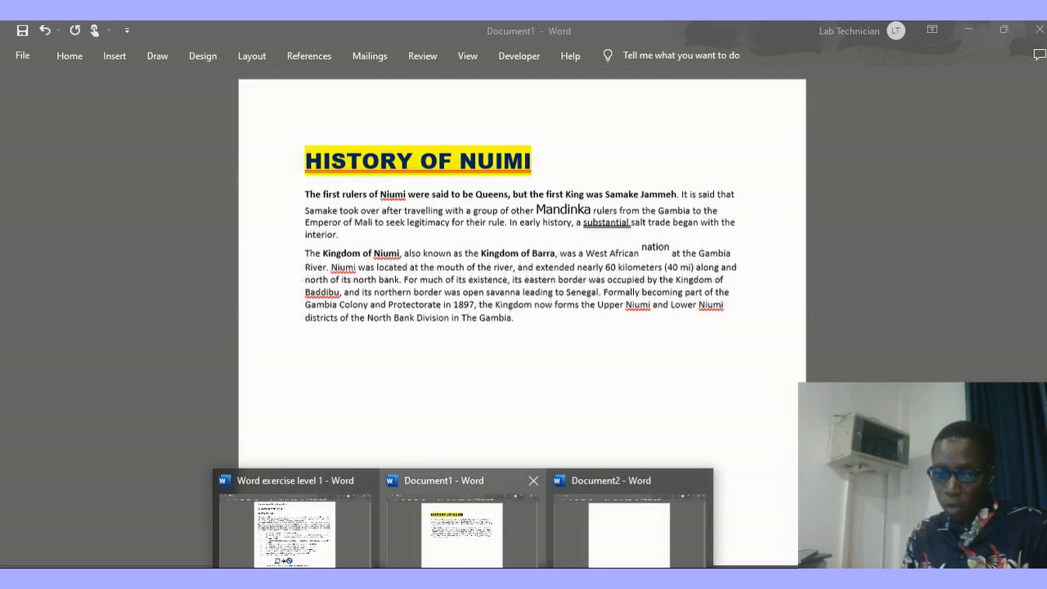
left_click(295, 527)
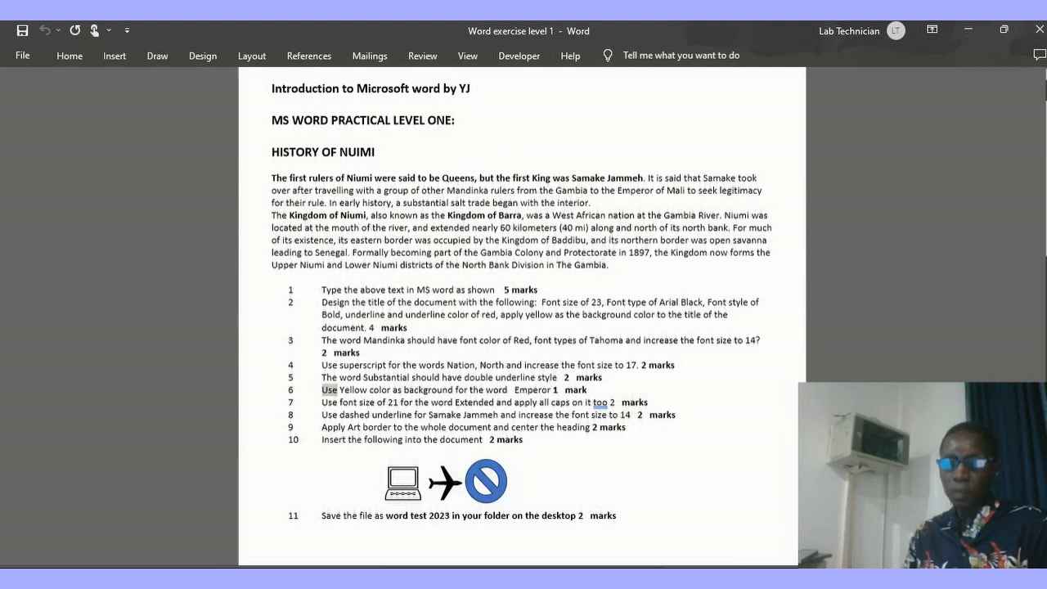
mouse_move(462, 582)
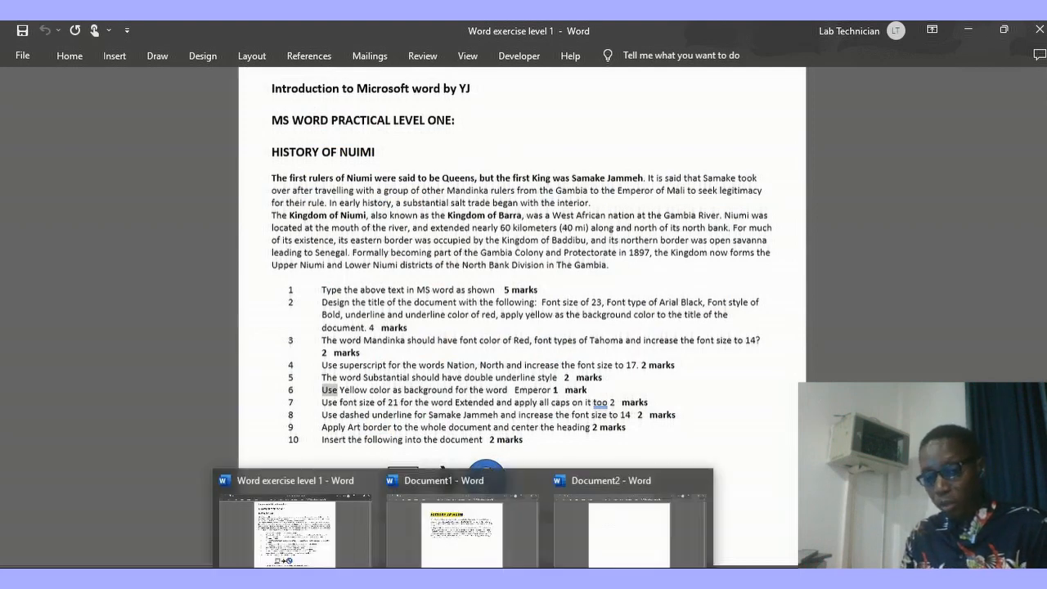
left_click(485, 474)
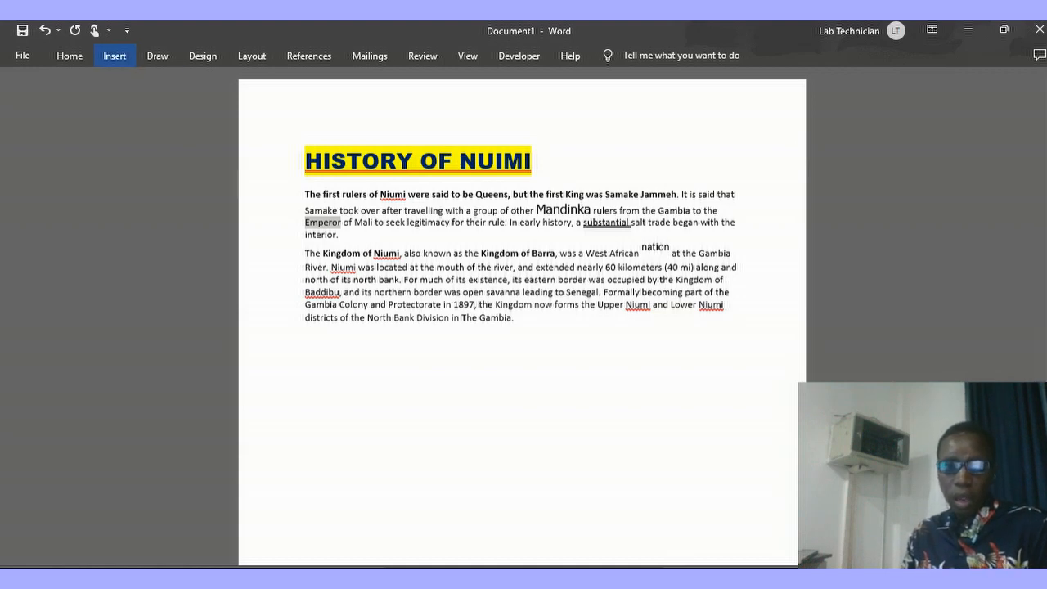
left_click(70, 56)
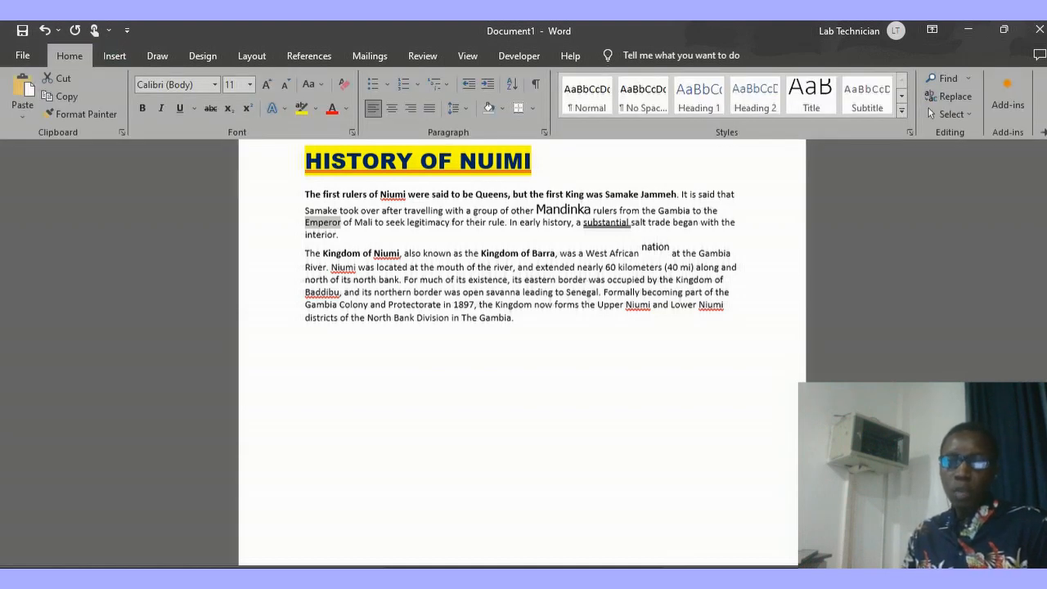
left_click(315, 108)
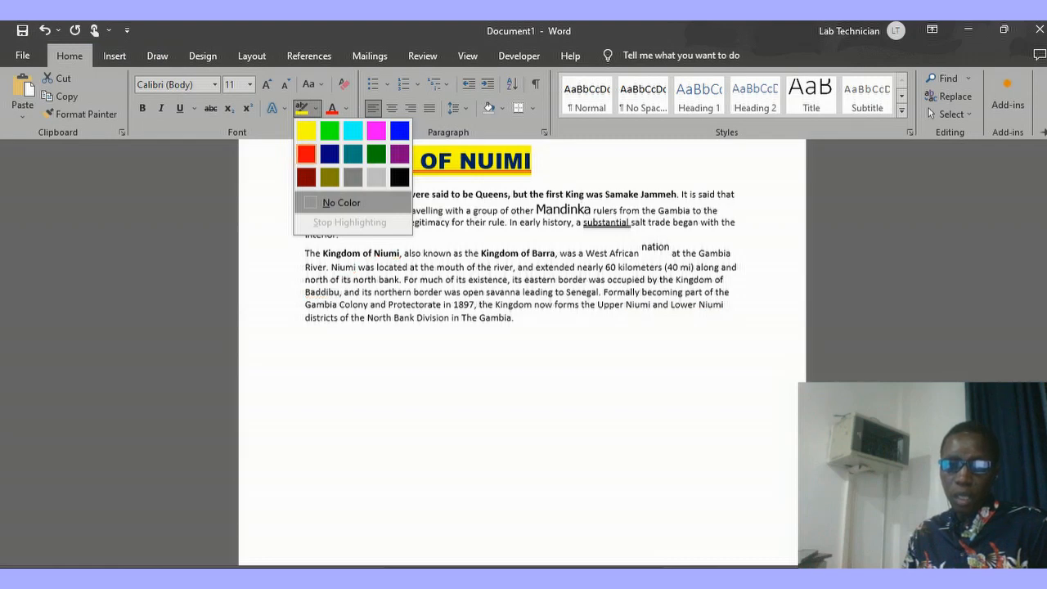
left_click(306, 129)
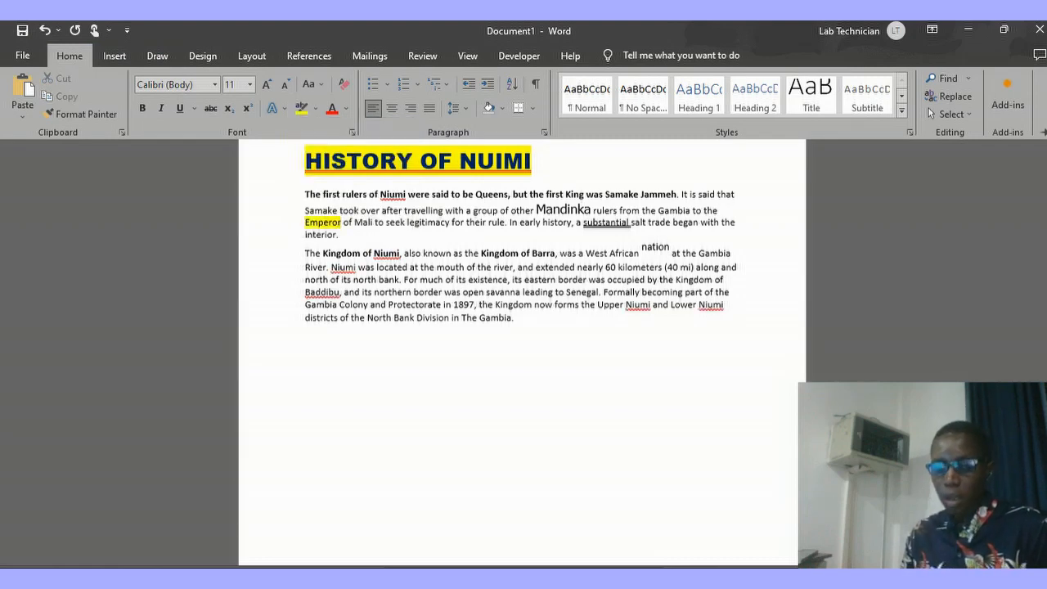
Step: Check task 7 about the word Extended on the exercise sheet and return to Document1
left_click(467, 577)
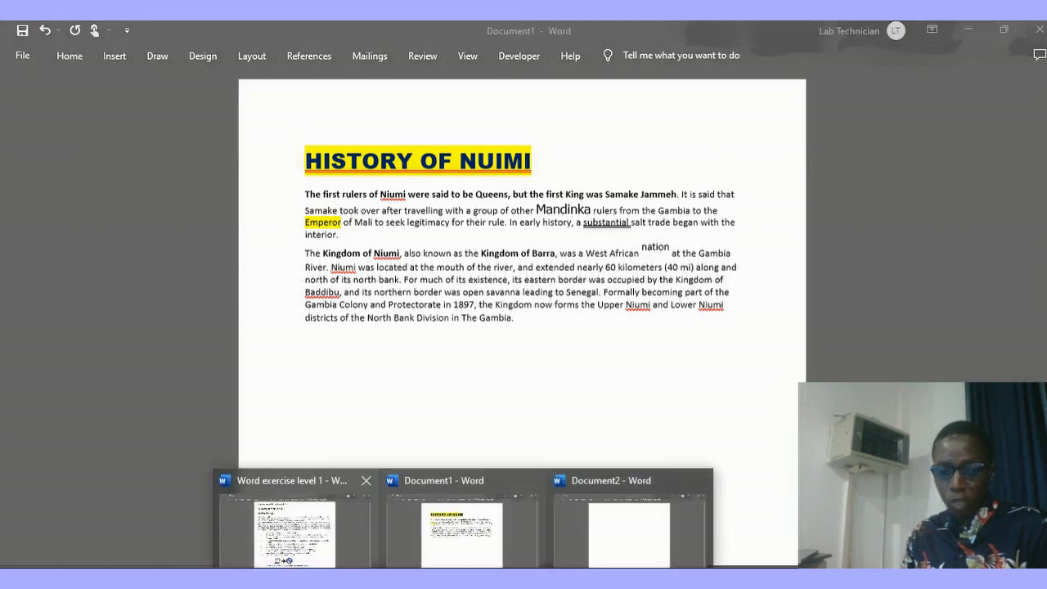
left_click(296, 527)
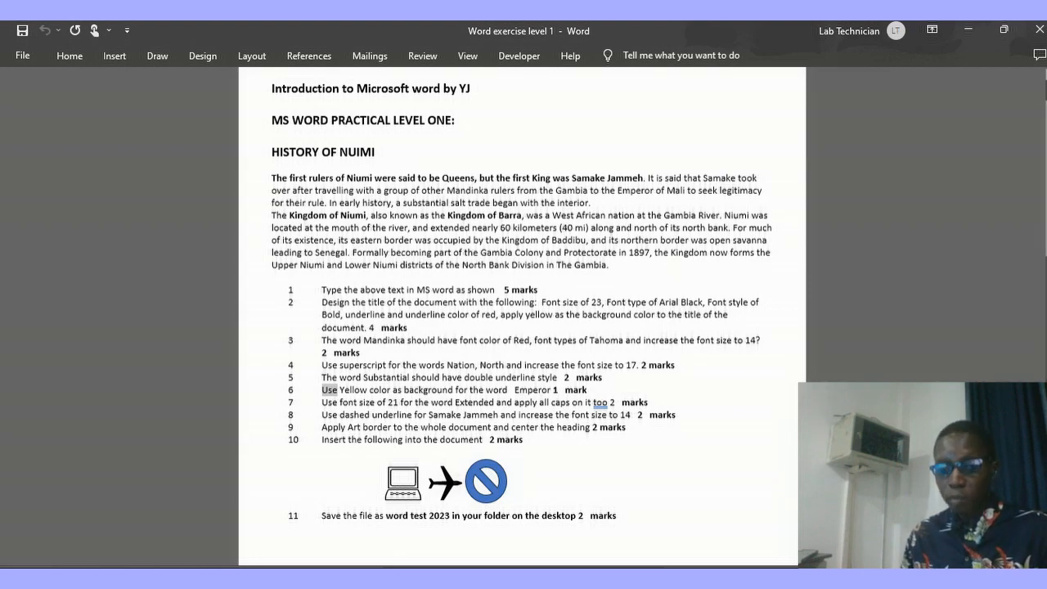
left_click(463, 584)
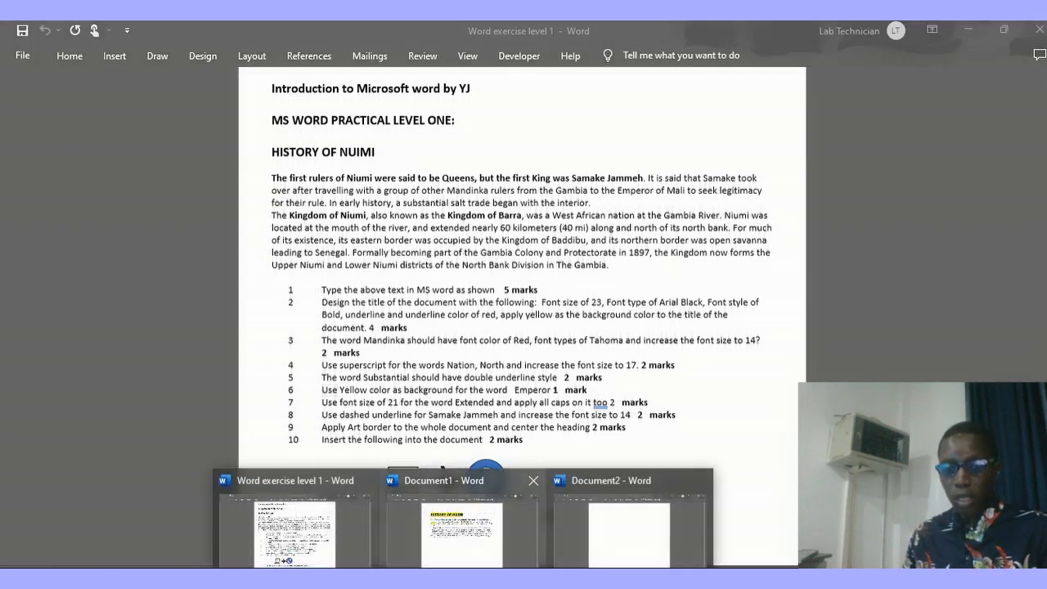
left_click(462, 516)
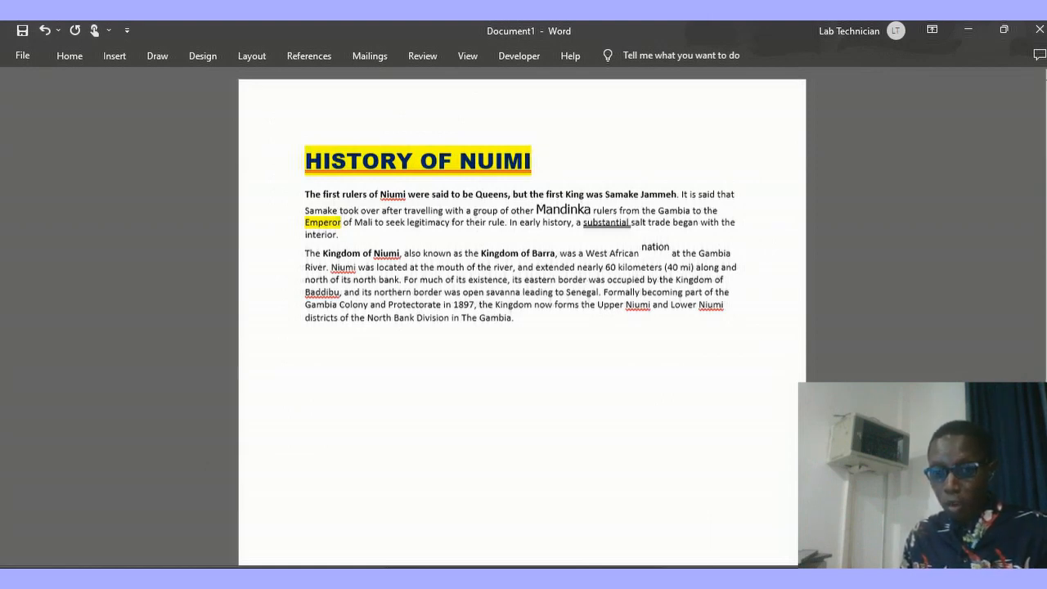
left_click(462, 584)
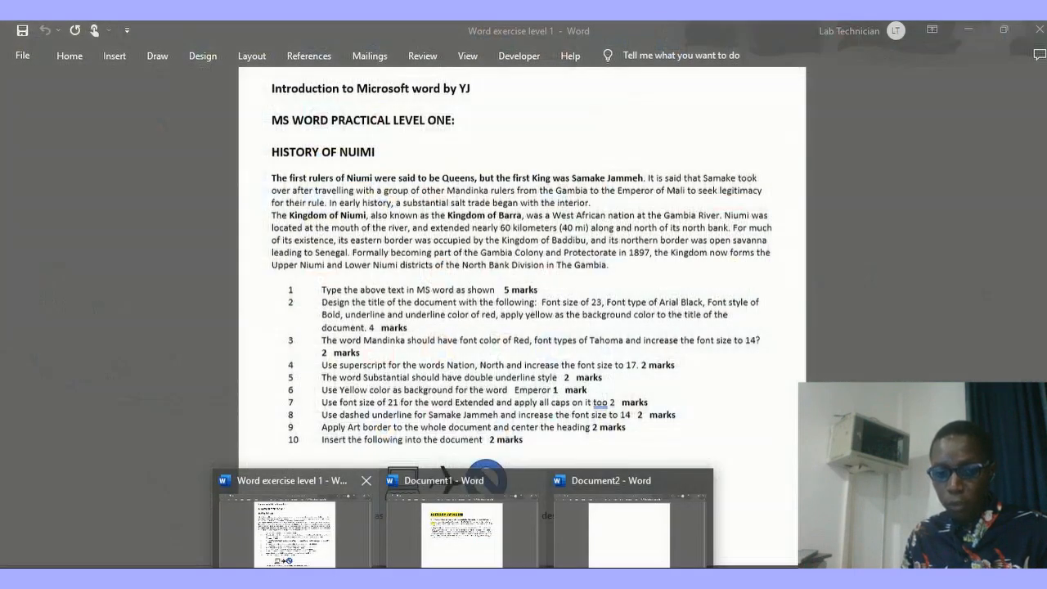
left_click(294, 523)
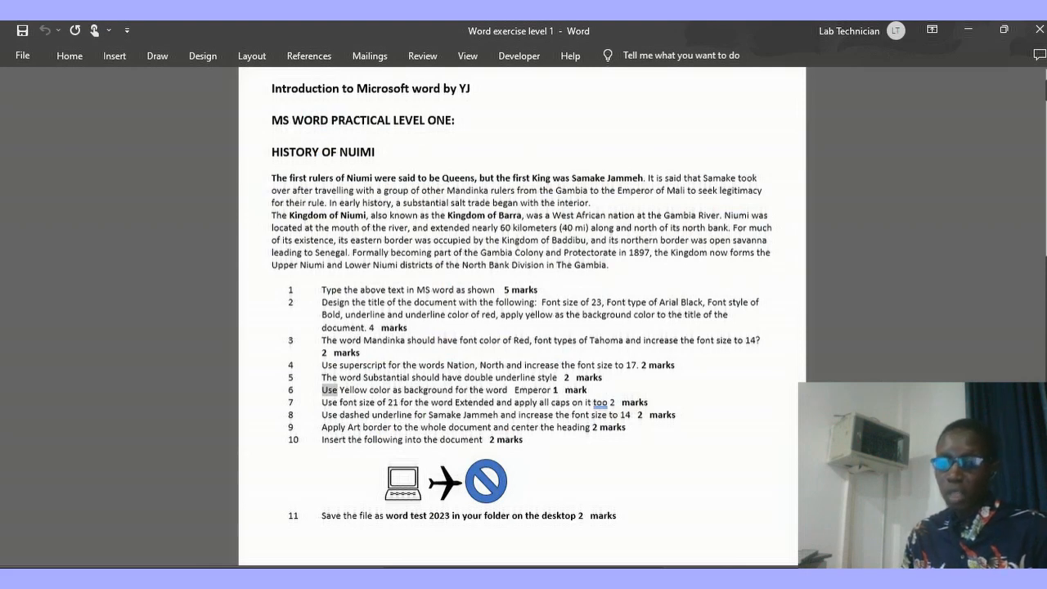
left_click(464, 578)
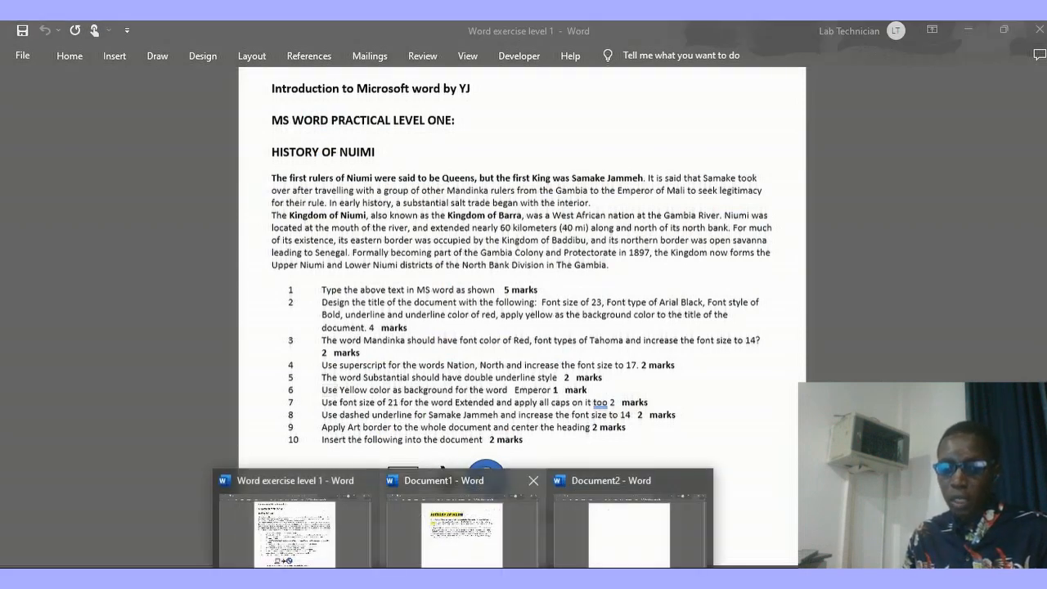
left_click(463, 525)
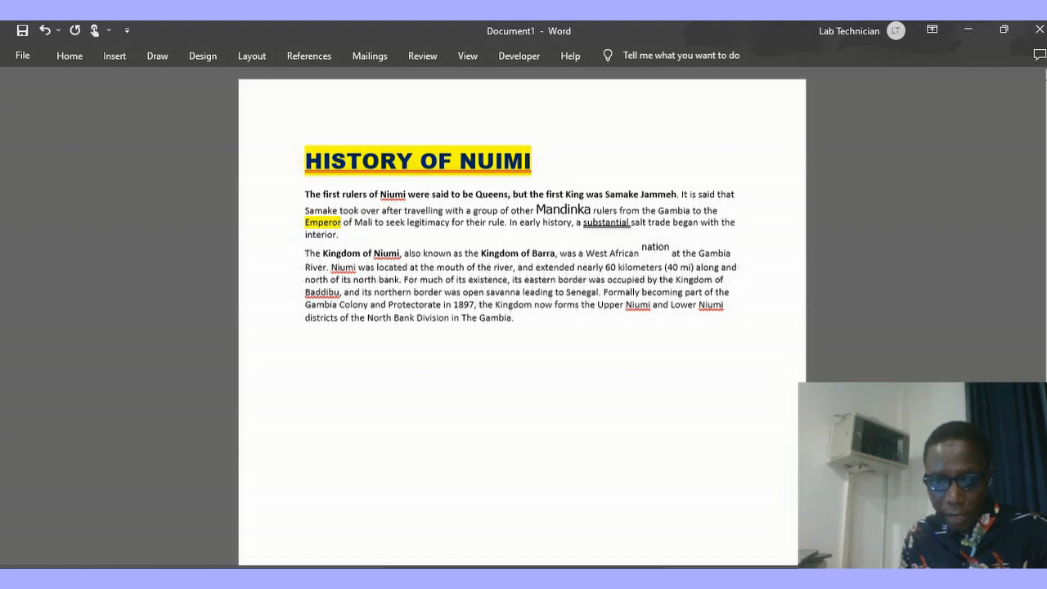
Step: Select the word extended in the second paragraph, recheck its task on the exercise sheet and return to Document1
left_click(575, 267)
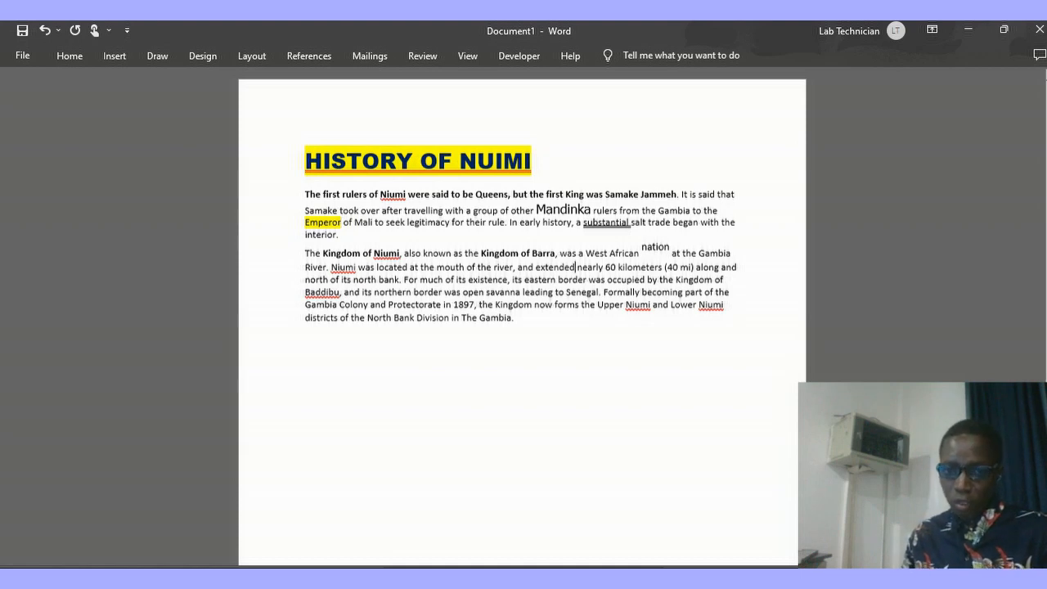
left_click_drag(570, 268, 537, 269)
key("shift+Right")
key("shift+Right")
key("shift+Right")
key("shift+Right")
key("shift+Right")
key("shift+Right")
key("shift+Right")
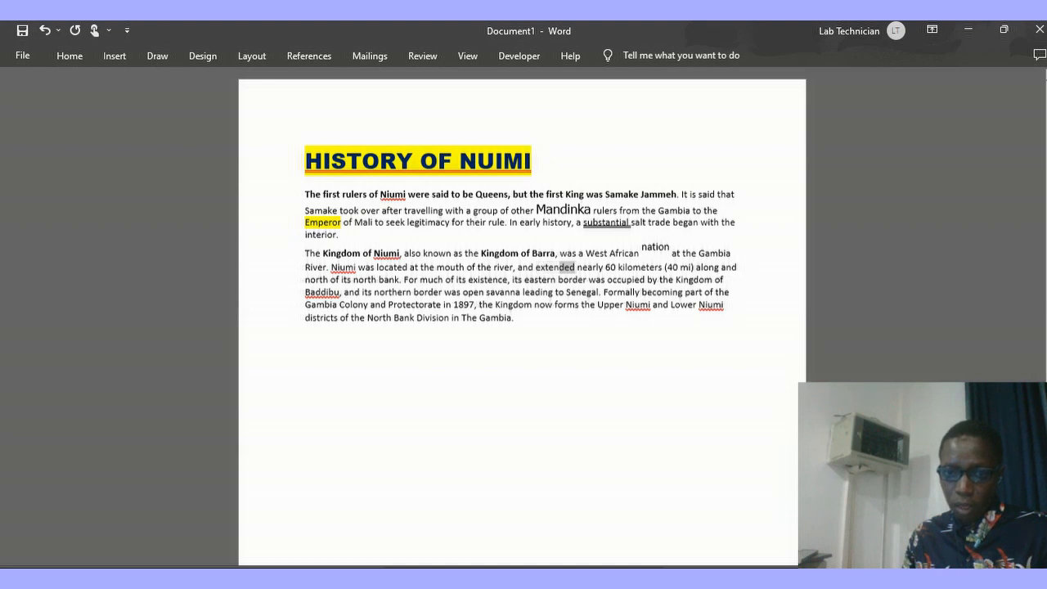
key("shift+Left")
key("shift+Left")
key("shift+Left")
key("shift+Left")
key("shift+Left")
key("shift+Left")
key("shift+Left")
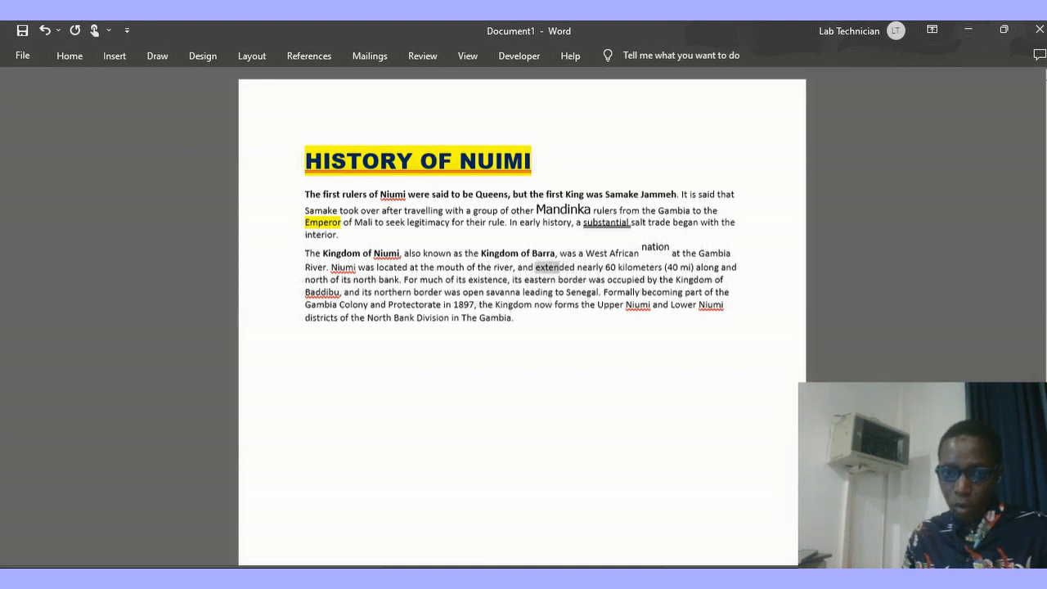
left_click_drag(540, 267, 574, 267)
left_click(575, 268)
key("shift+Left")
key("shift+Left")
key("shift+Left")
key("shift+Left")
key("shift+Left")
key("shift+Left")
key("shift+Left")
key("shift+Left")
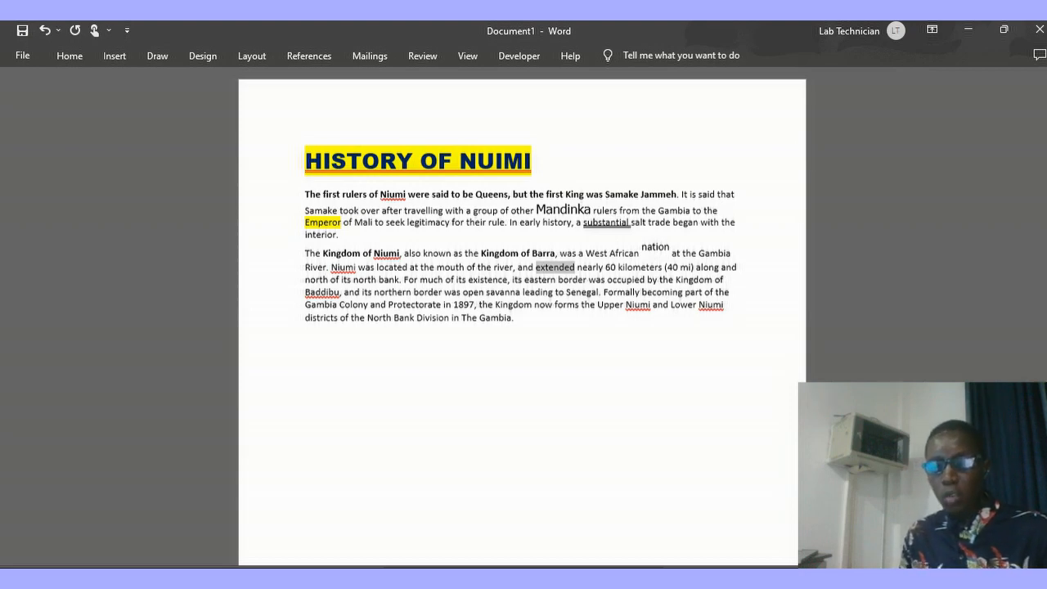
left_click(468, 577)
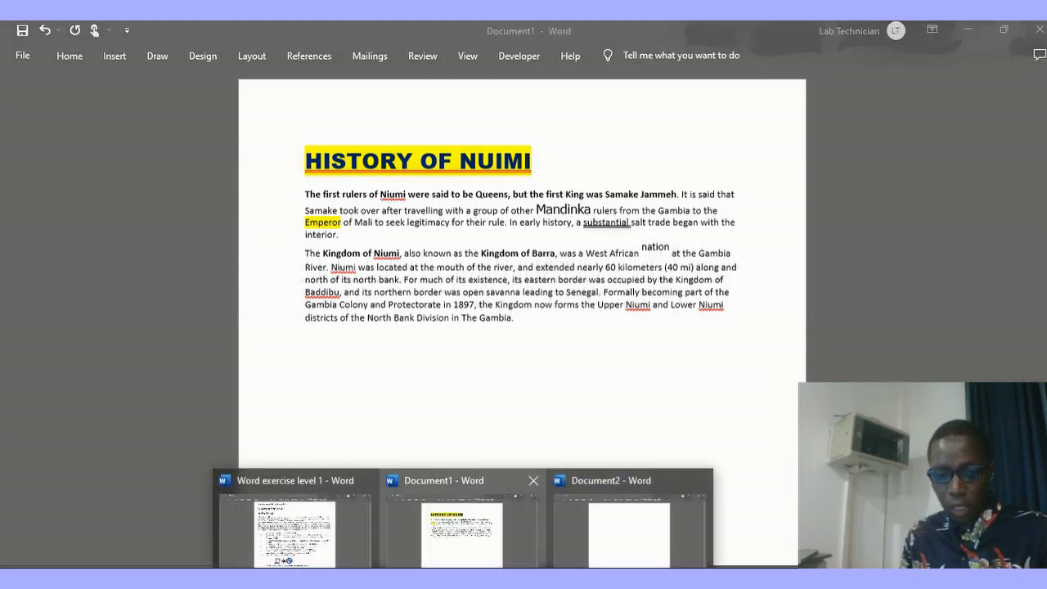
left_click(296, 525)
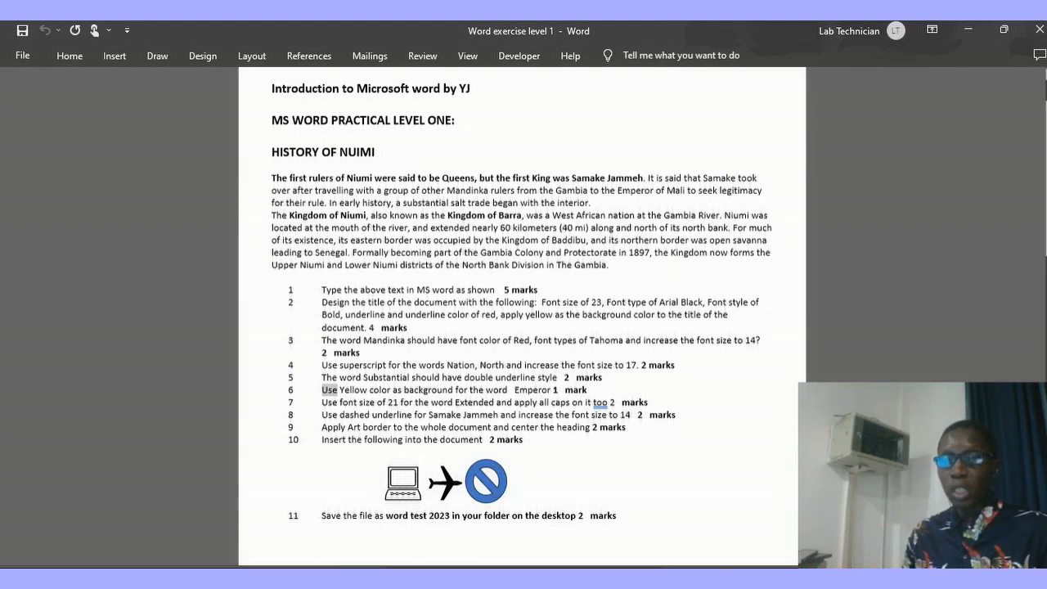
left_click(444, 524)
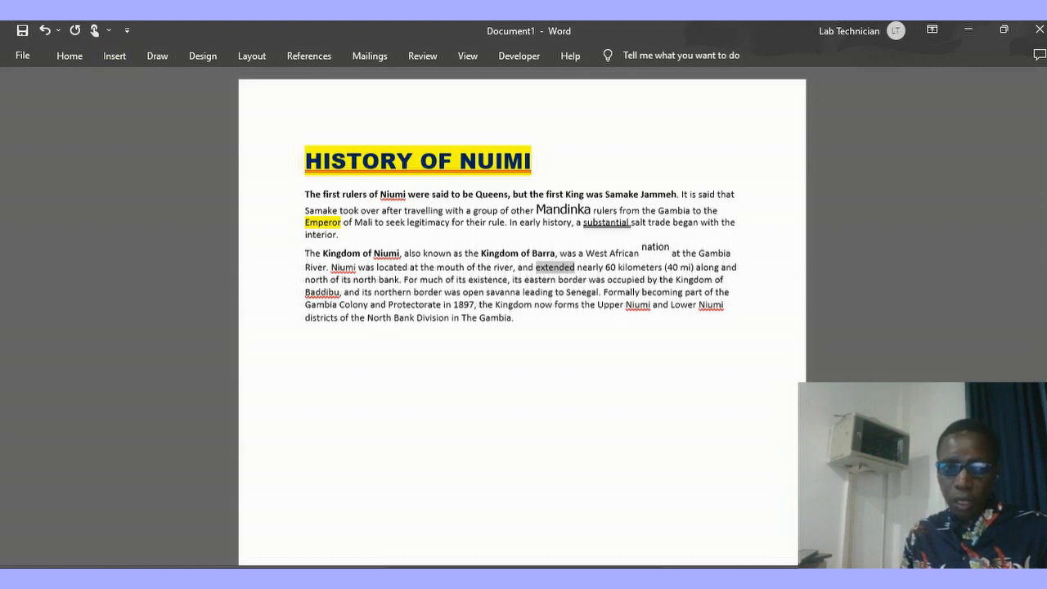
Step: Set the selected word extended to font size 21 with the All caps effect and deselect it
left_click(69, 56)
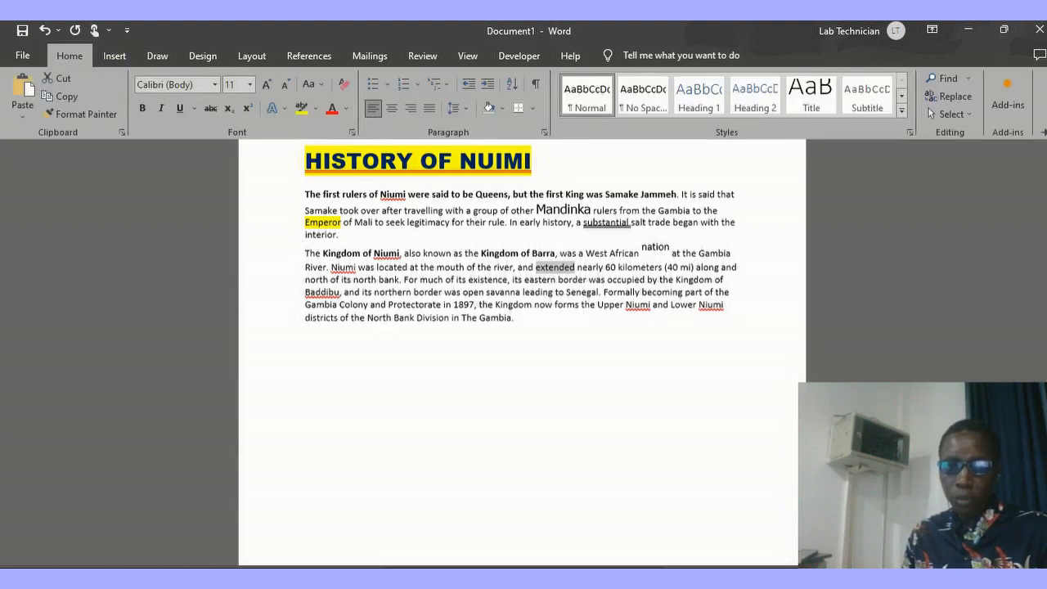
left_click(352, 132)
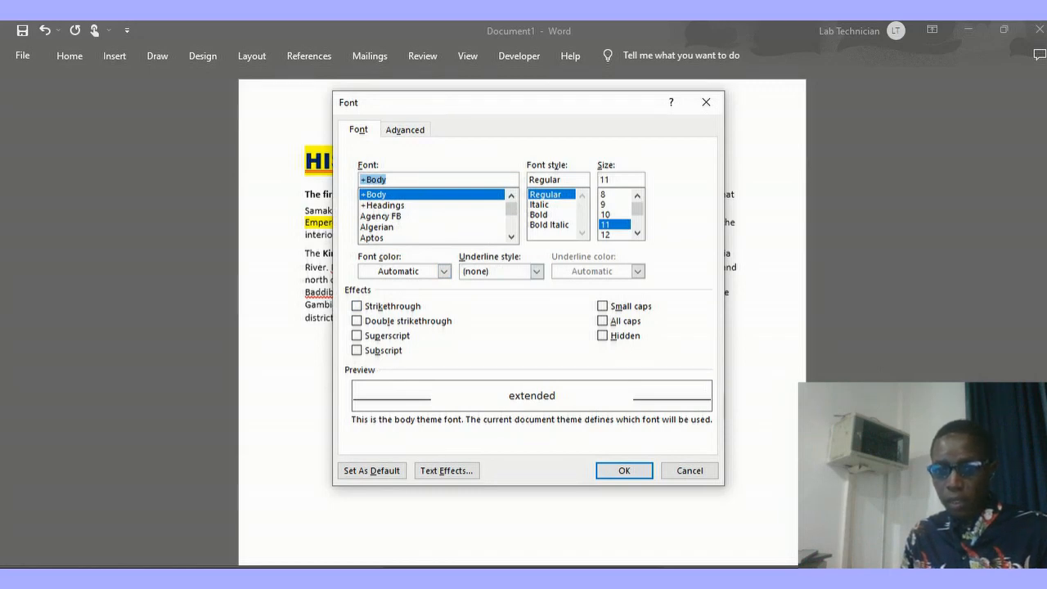
left_click(615, 179)
key("BackSpace")
key("BackSpace")
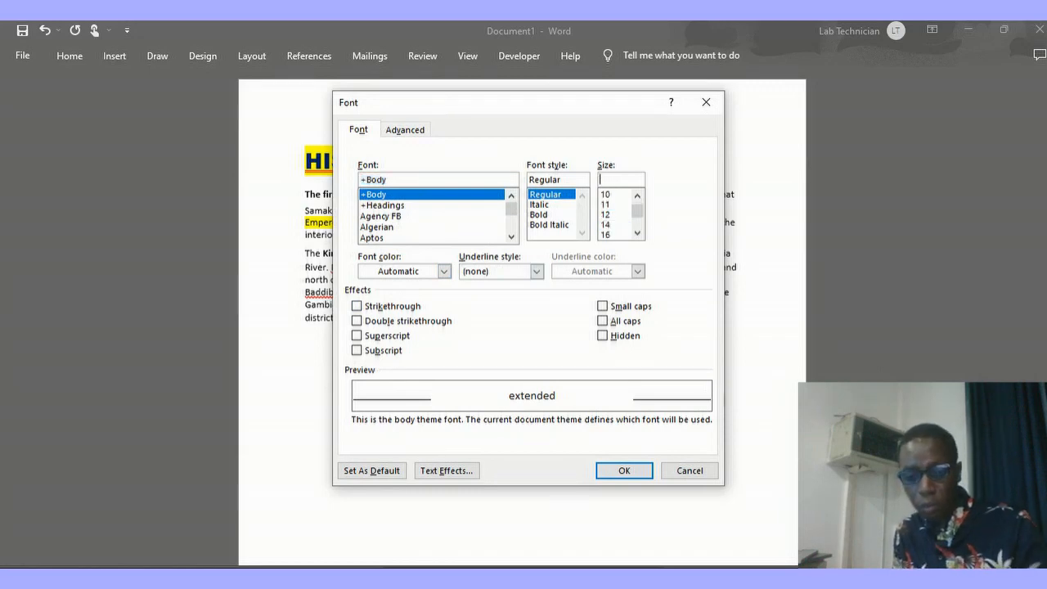
type("21")
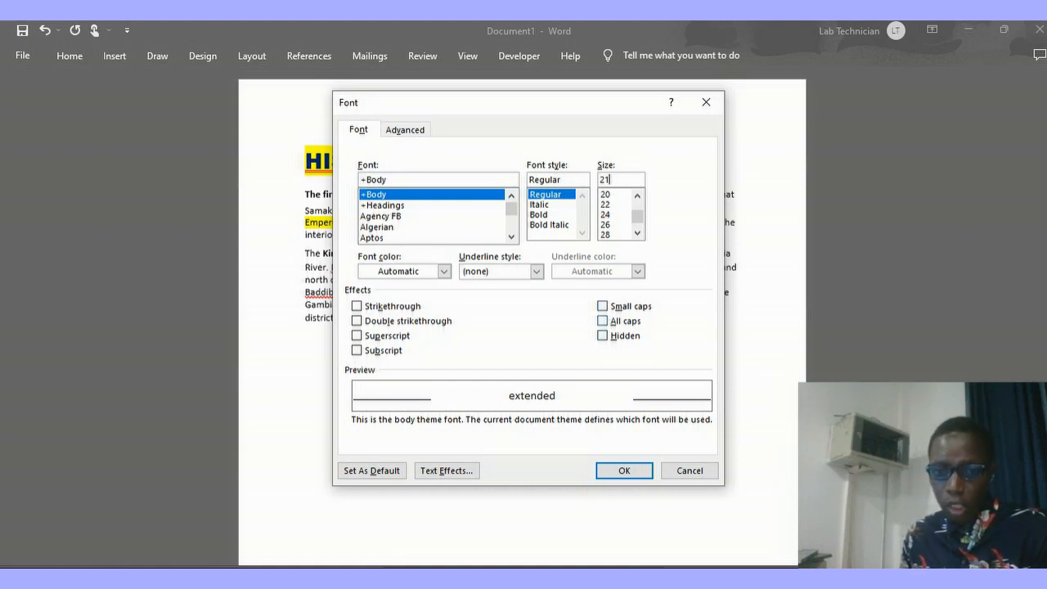
left_click(602, 320)
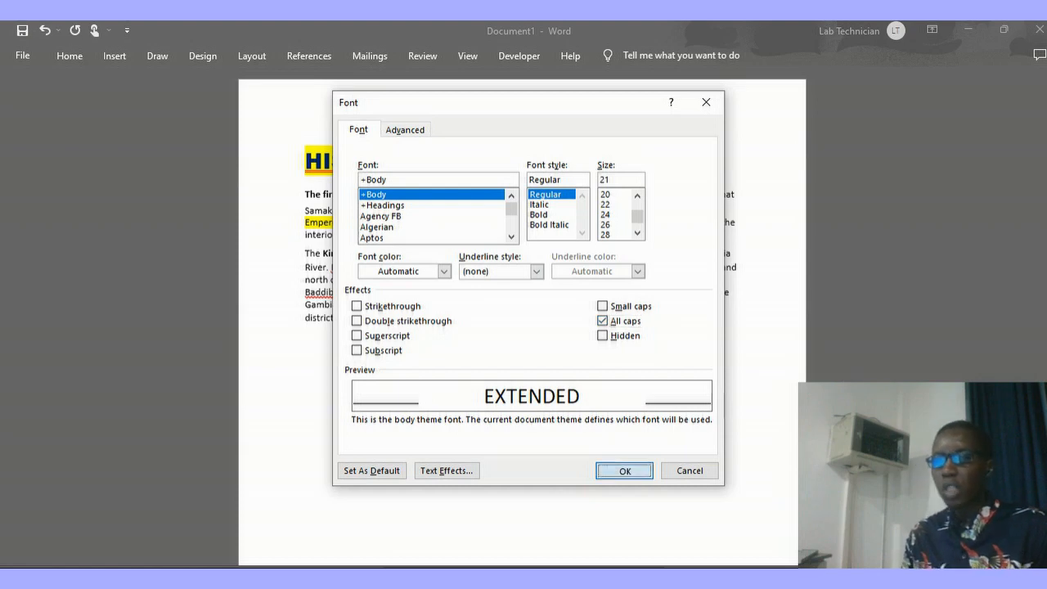
left_click(624, 470)
left_click(306, 353)
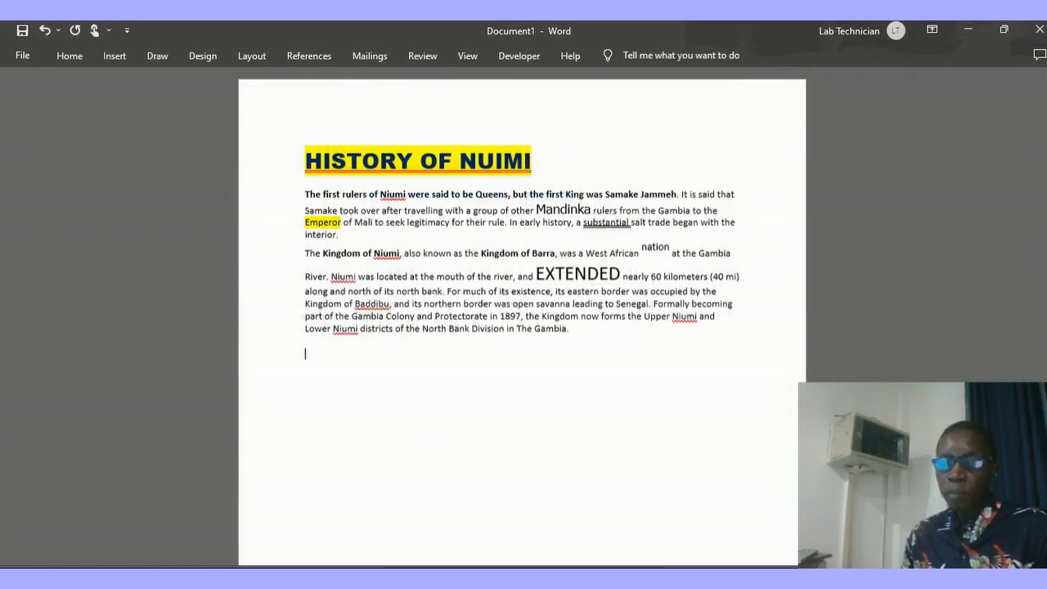
Step: Check task 8 about the dashed underline on the exercise sheet and return to Document1
left_click(296, 524)
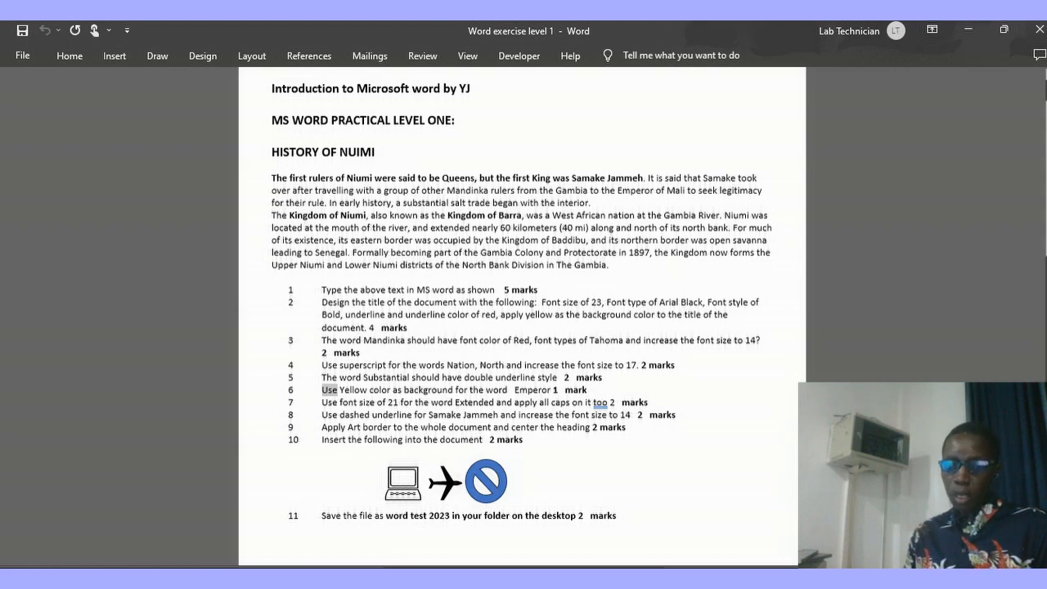
mouse_move(463, 583)
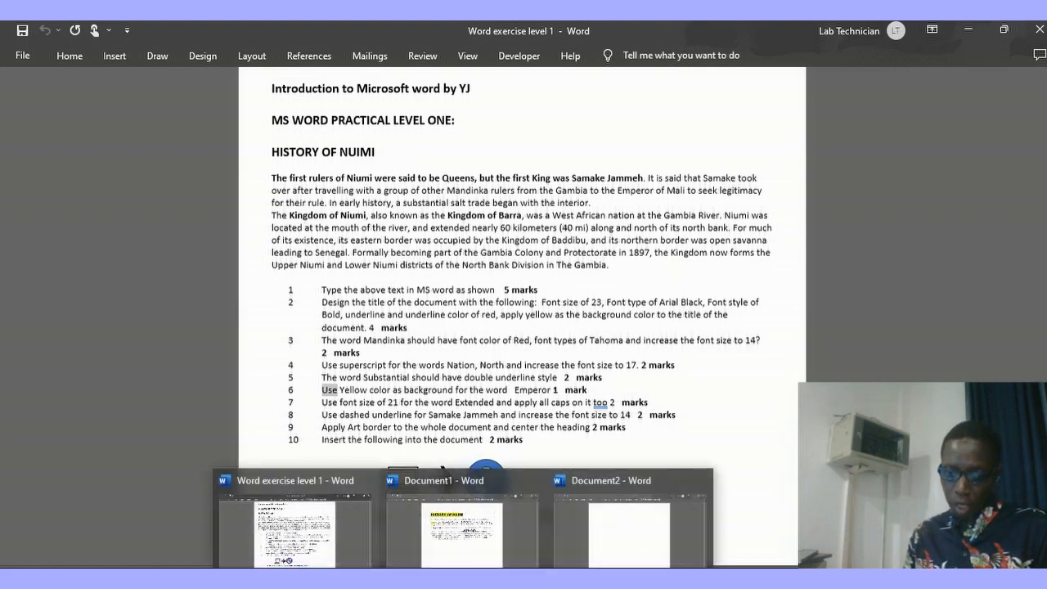
left_click(485, 475)
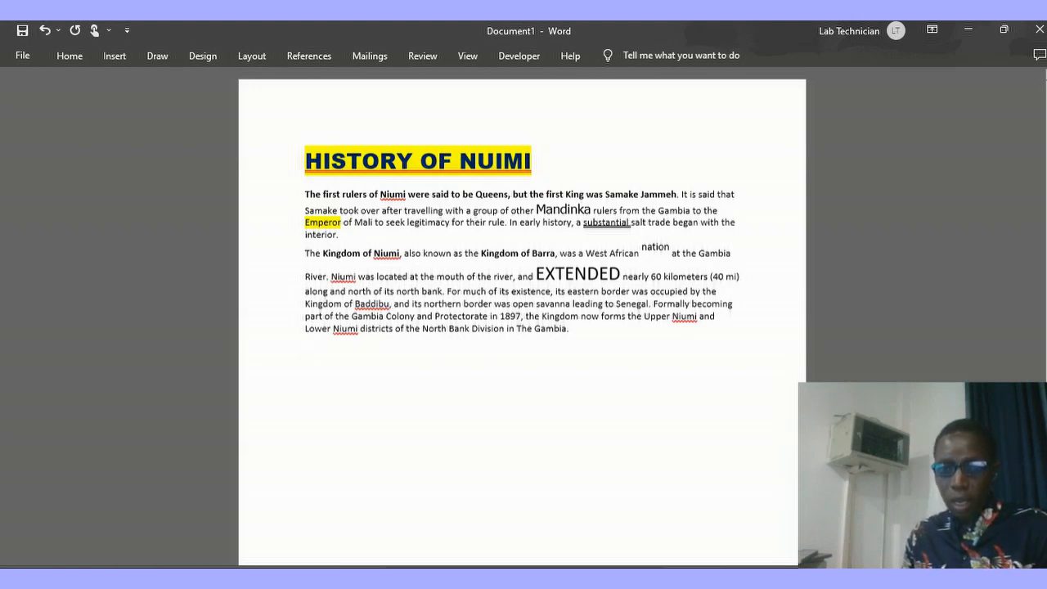
Step: Select the first King's full name in the opening sentence, recheck task 8, and apply a dashed underline and font size 14 to it
left_click_drag(606, 195, 677, 194)
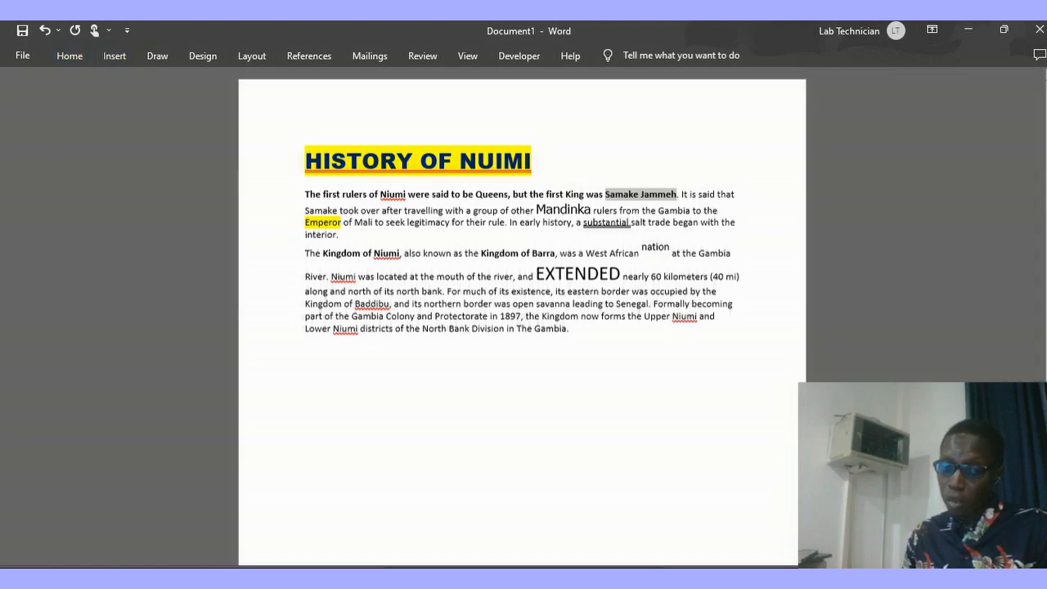
left_click(463, 582)
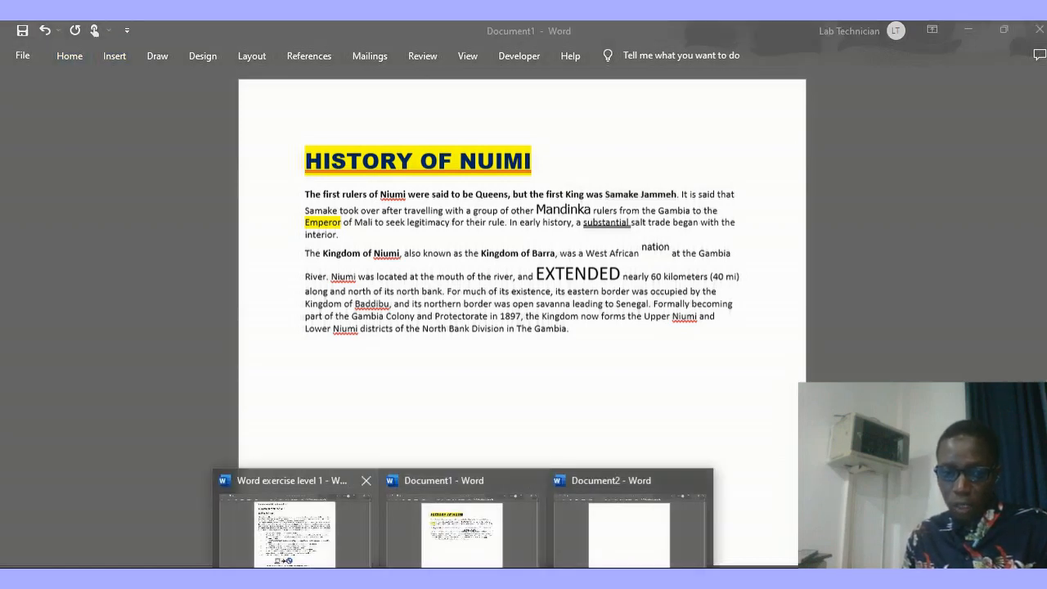
left_click(292, 523)
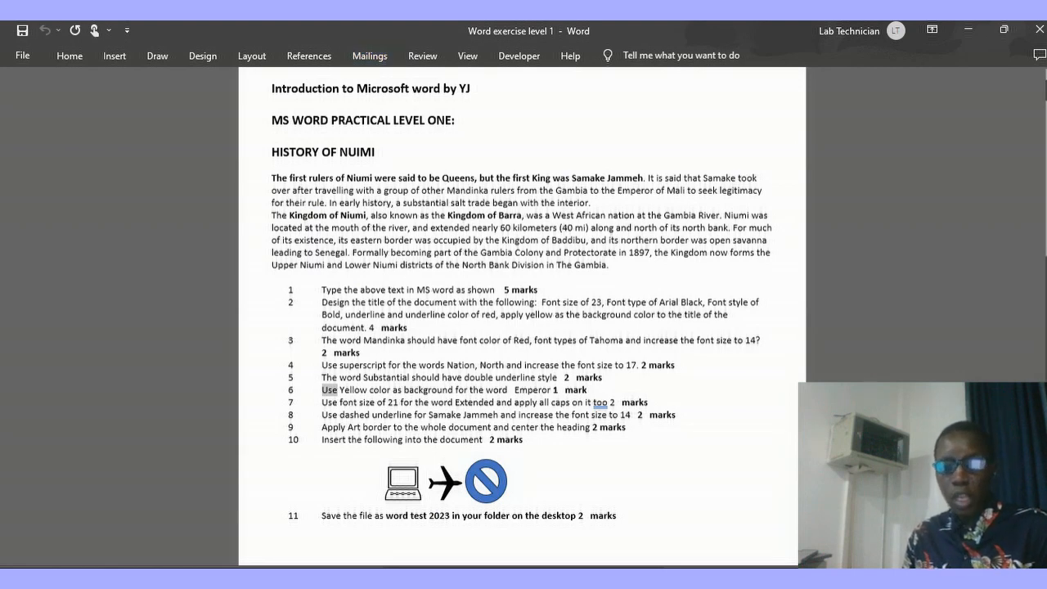
left_click(463, 579)
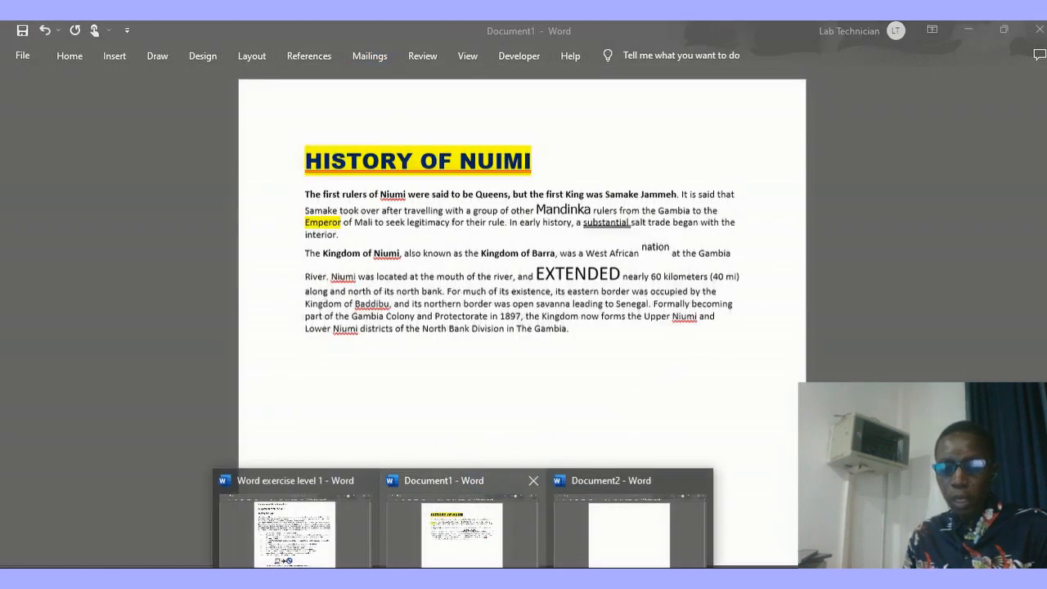
left_click(462, 527)
key("ctrl+F1")
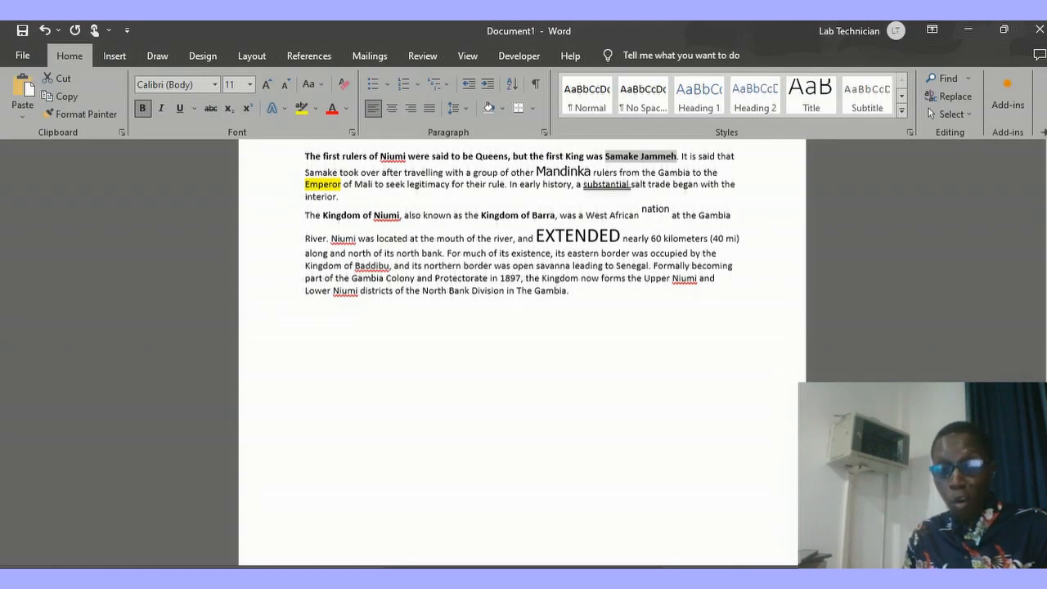
left_click(351, 132)
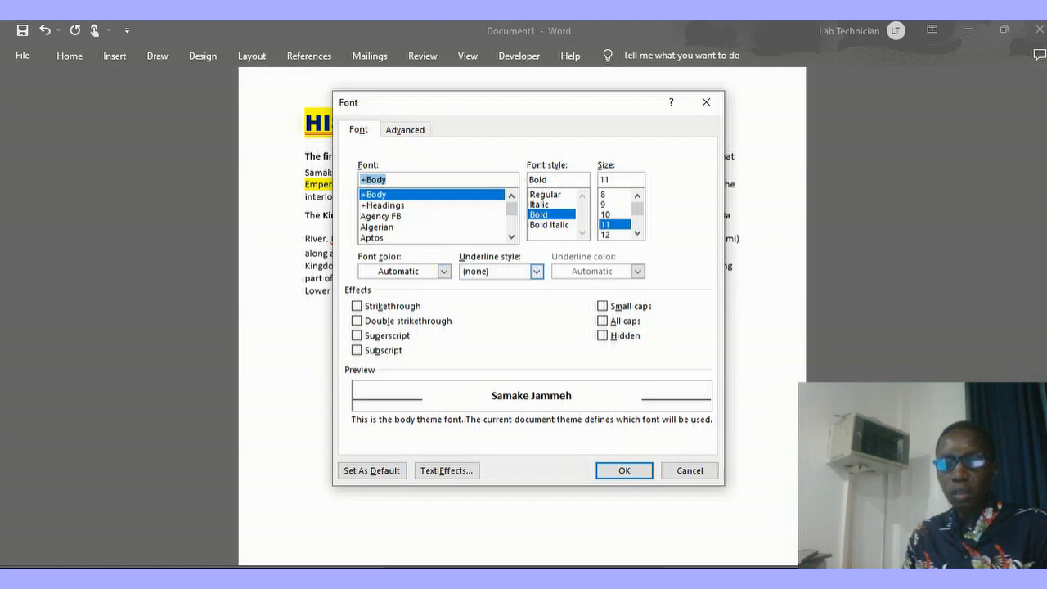
left_click(536, 271)
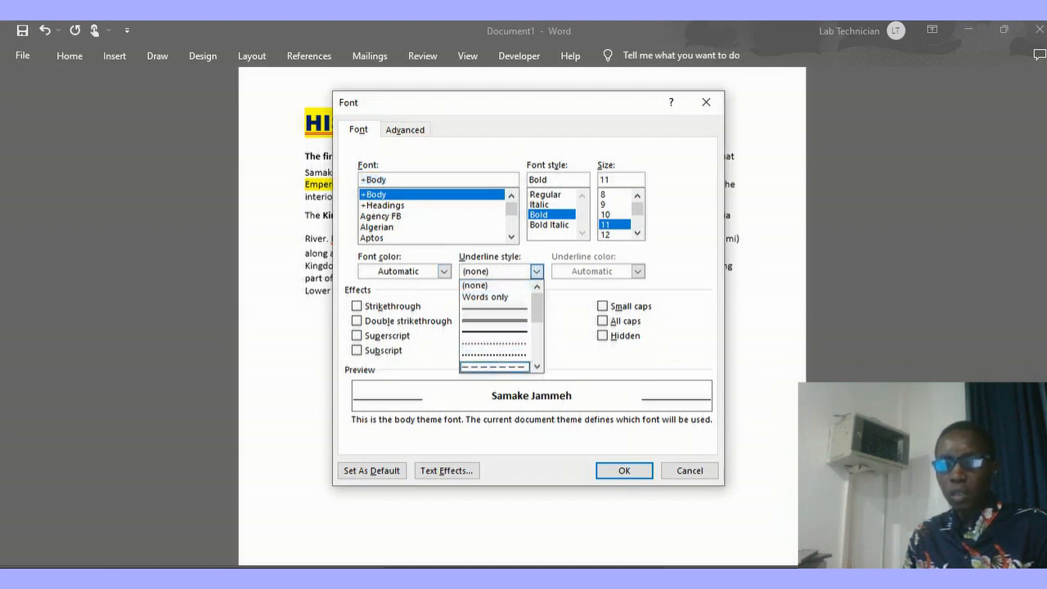
left_click(493, 366)
left_click(615, 180)
key("BackSpace")
key("BackSpace")
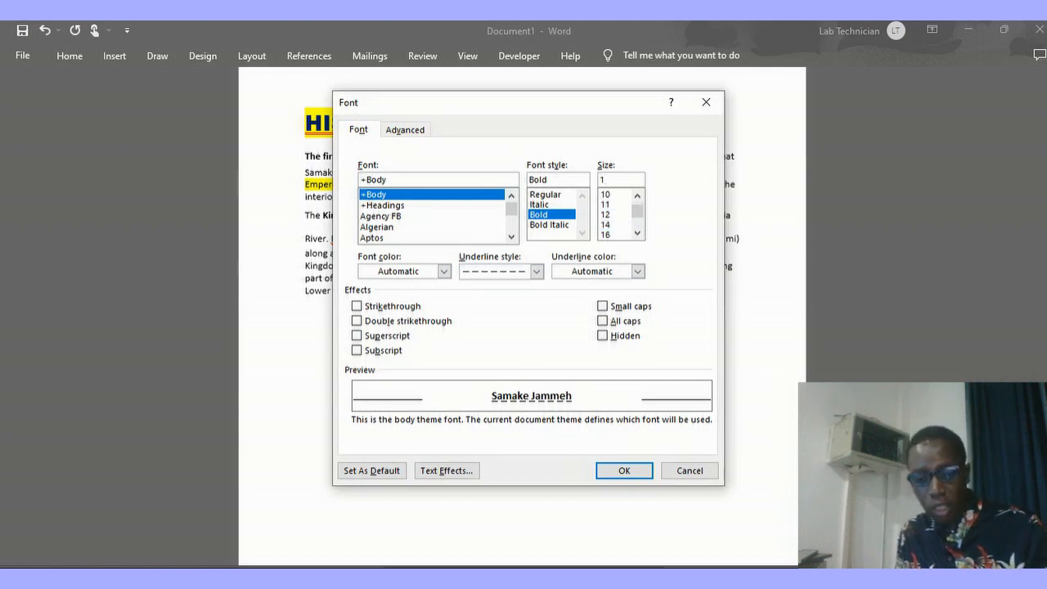
type("14")
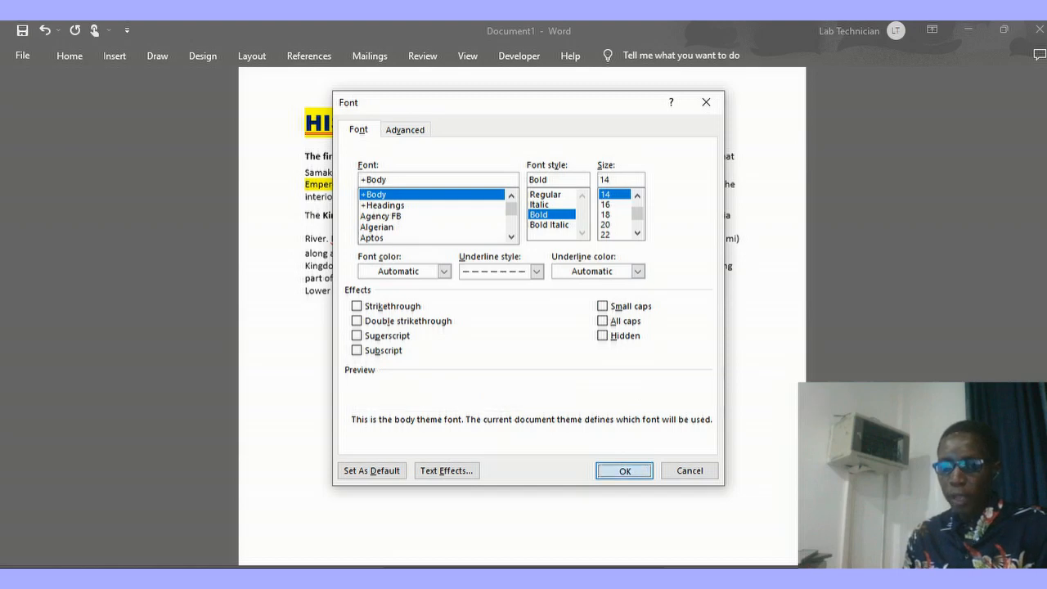
left_click(623, 470)
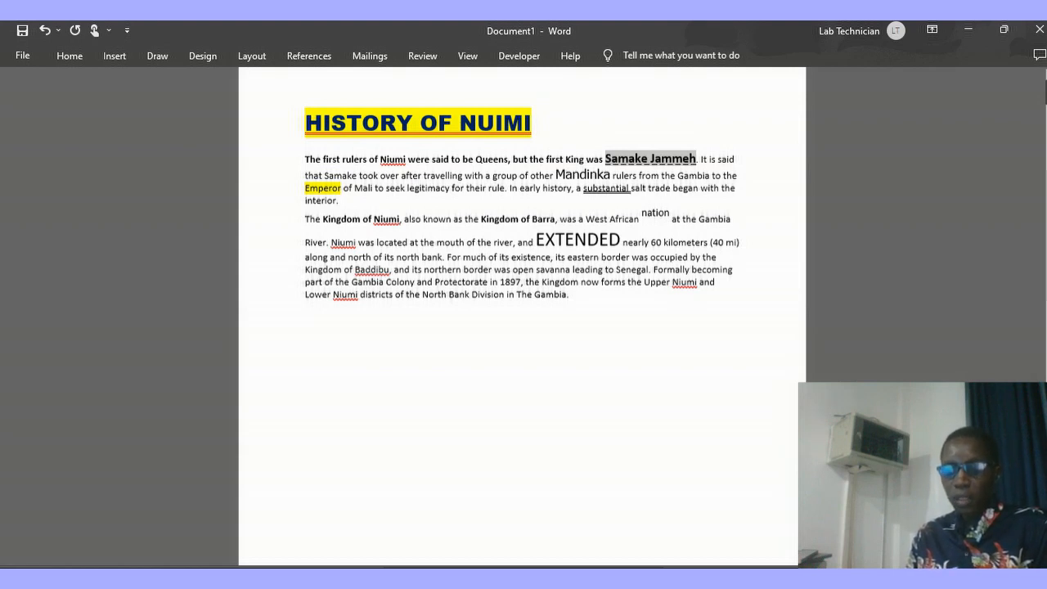
Step: Check task 9 about the art border and centred heading on the exercise sheet and return to Document1
left_click(466, 577)
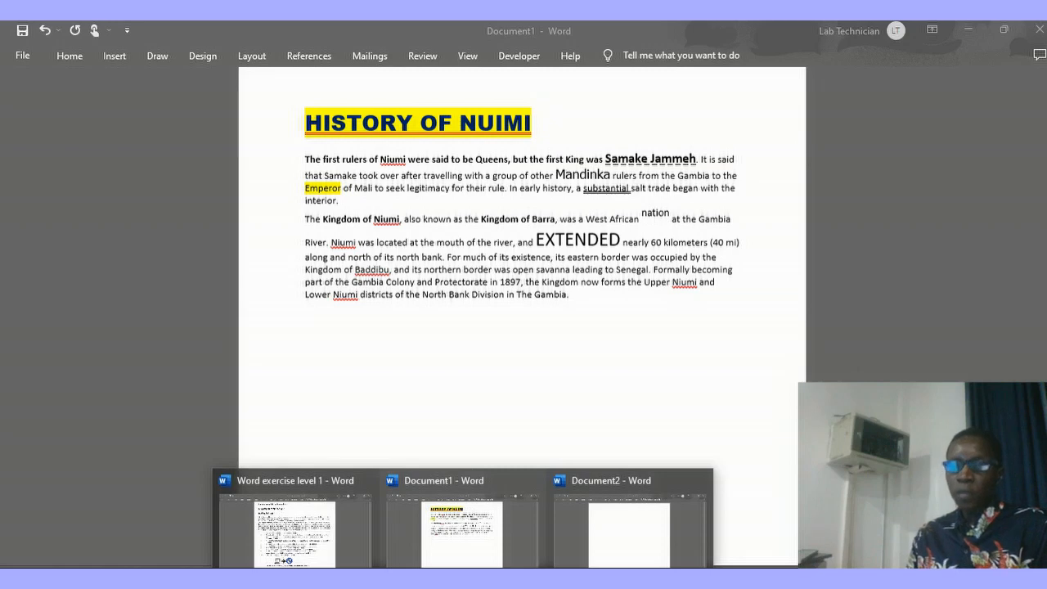
left_click(296, 523)
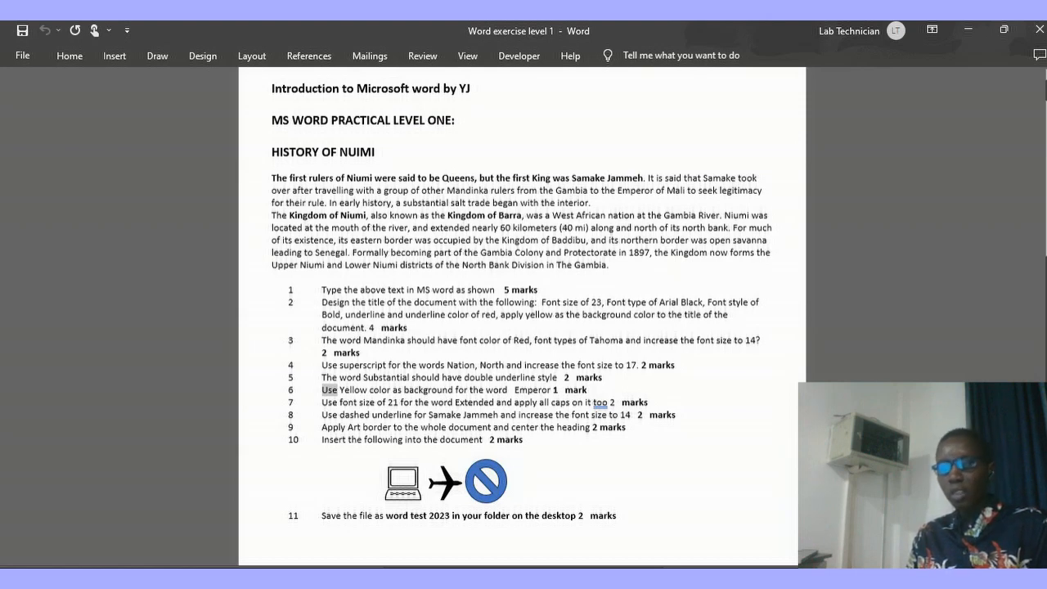
left_click(463, 577)
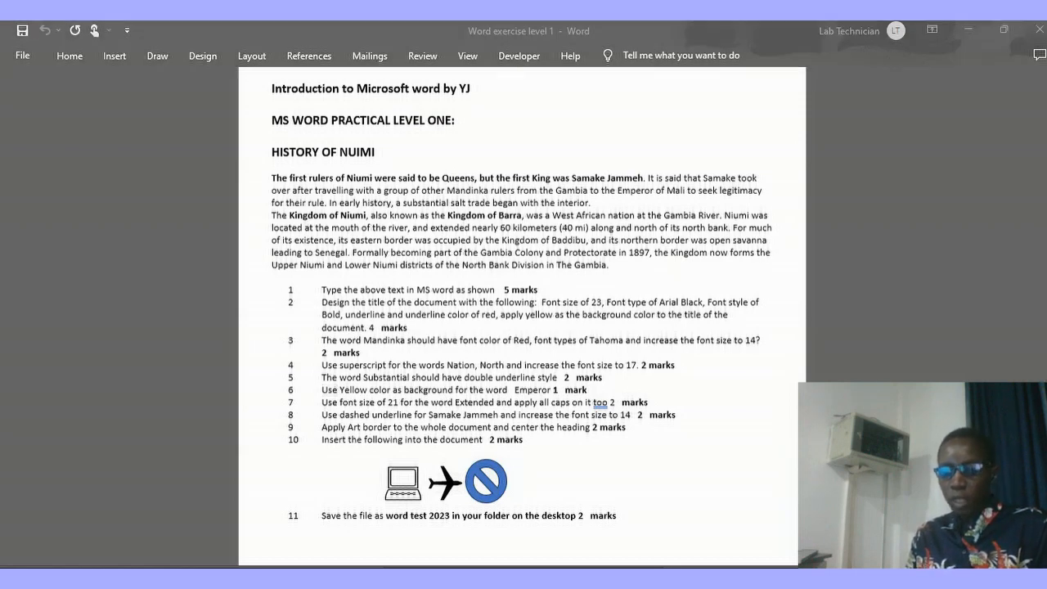
mouse_move(462, 530)
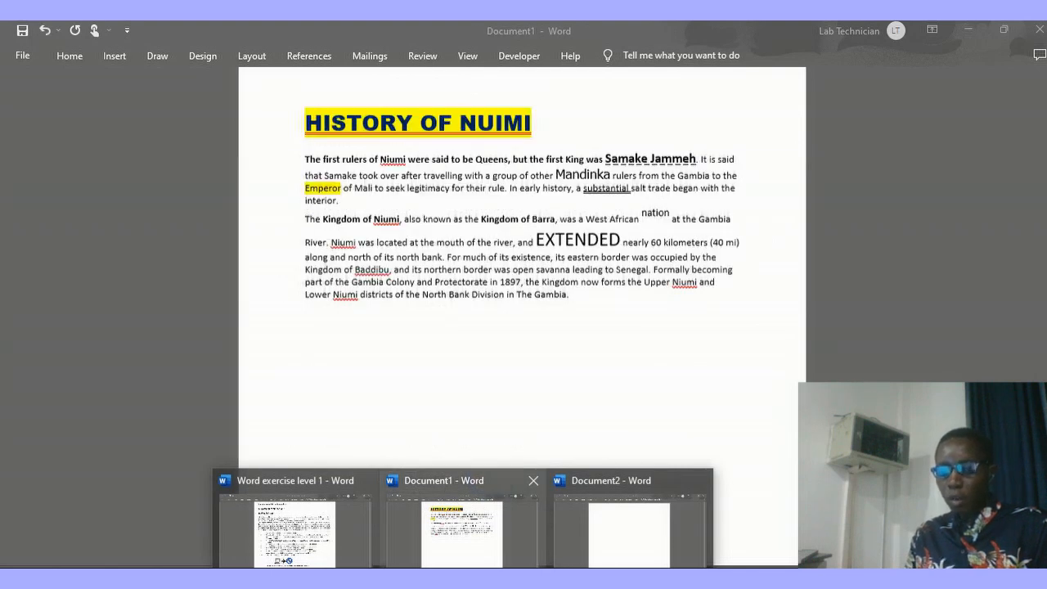
left_click(462, 530)
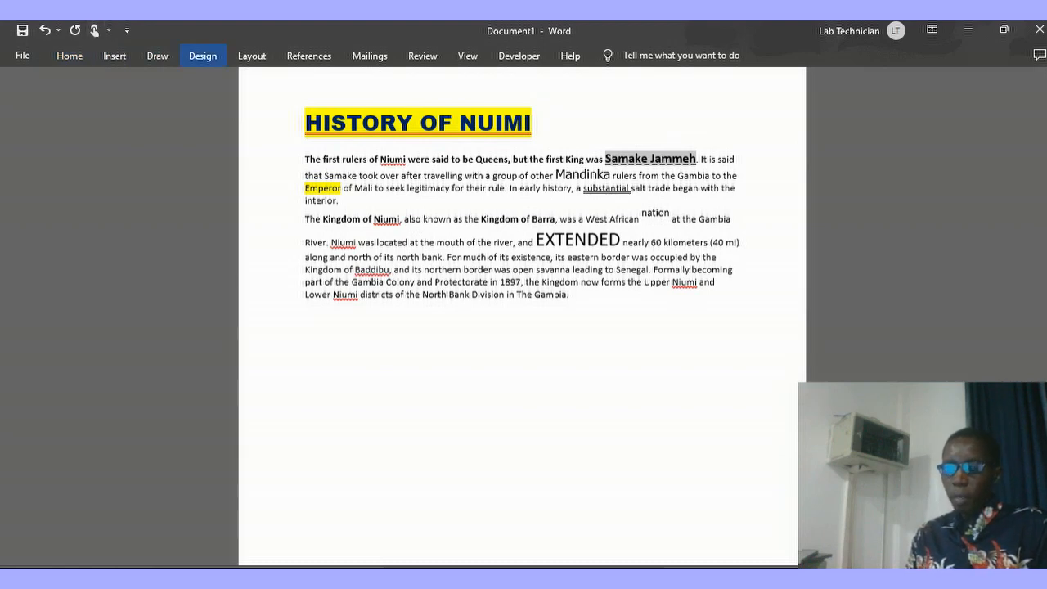
Step: Apply a page border with the orange and yellow sun art to the whole document and look over the bordered page
left_click(203, 56)
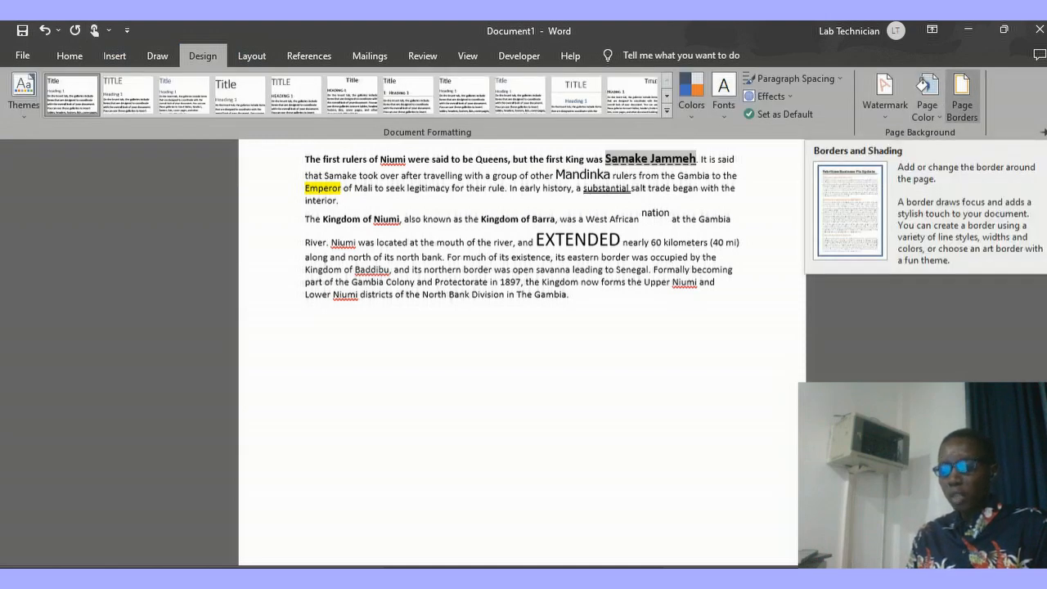
left_click(962, 102)
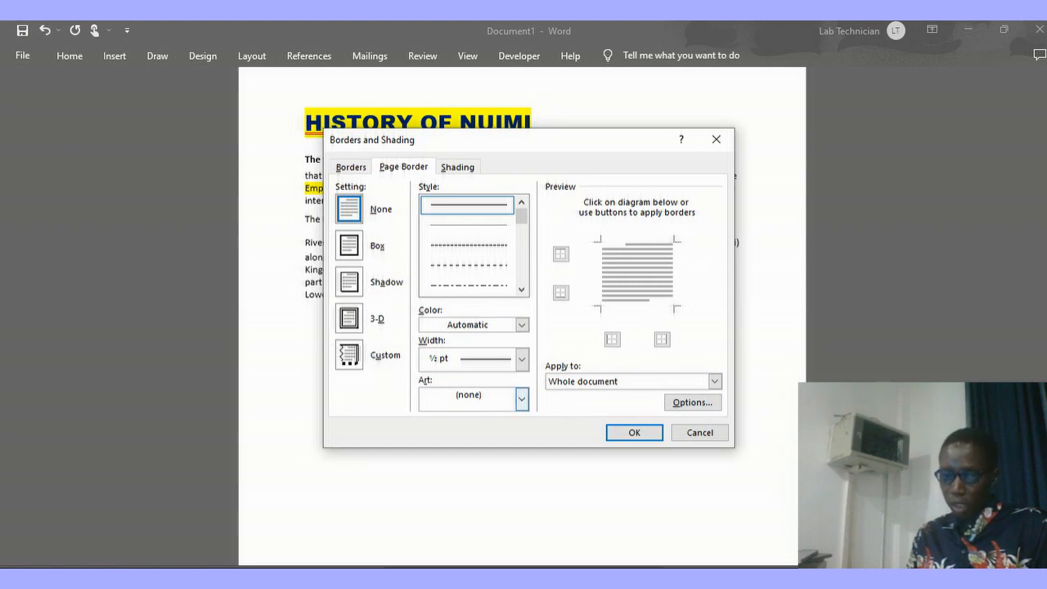
left_click(521, 398)
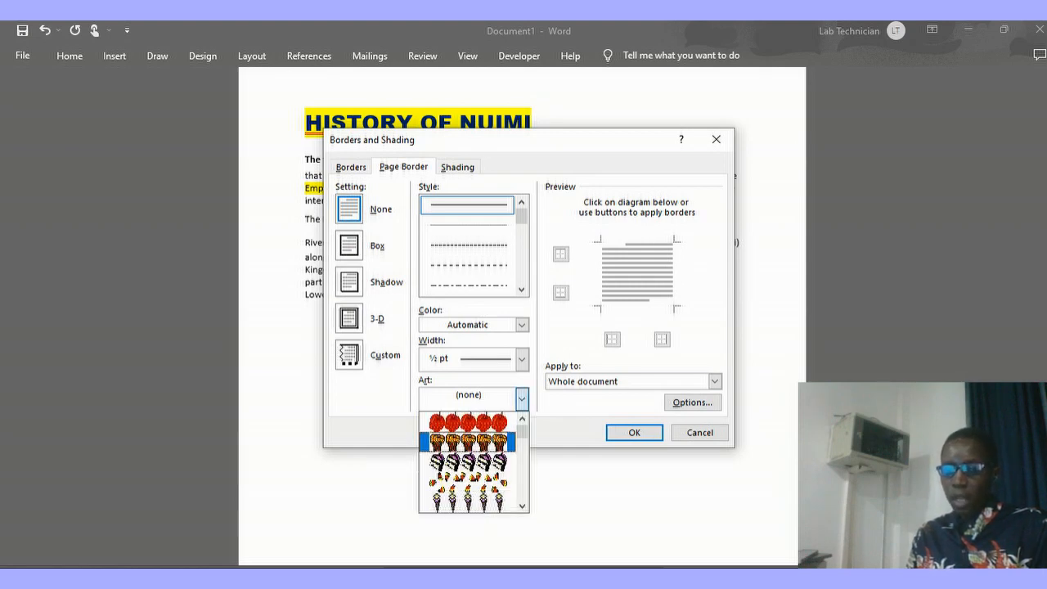
scroll(474, 462, "down", 6)
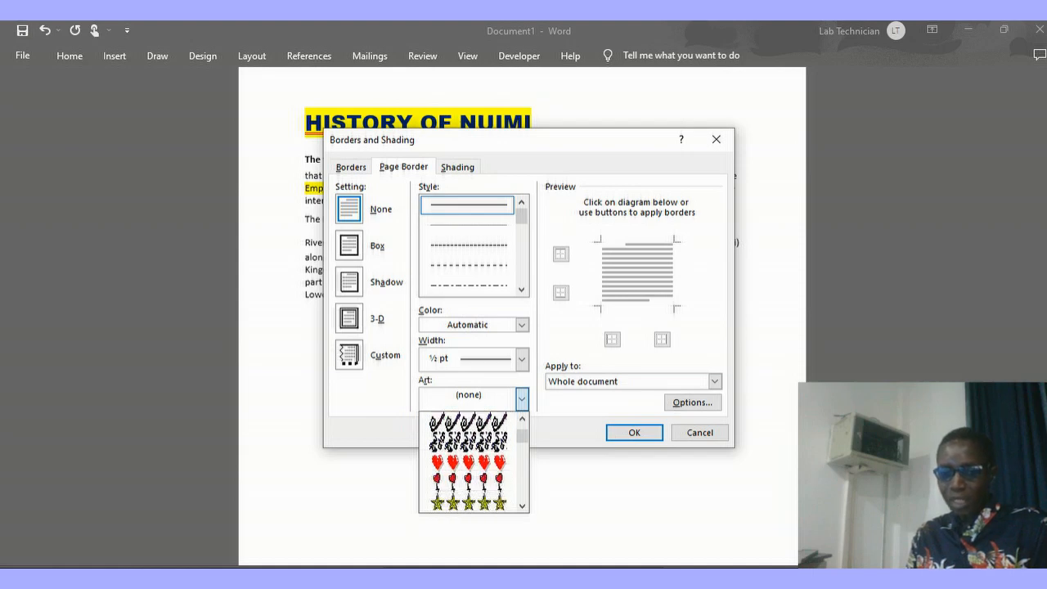
scroll(474, 462, "down", 8)
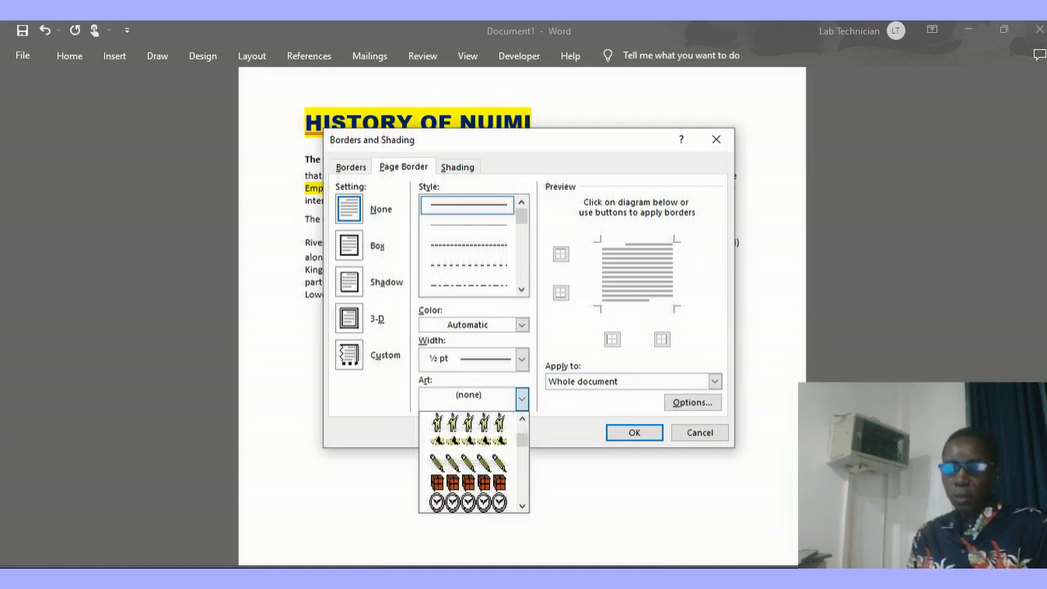
scroll(474, 462, "down", 3)
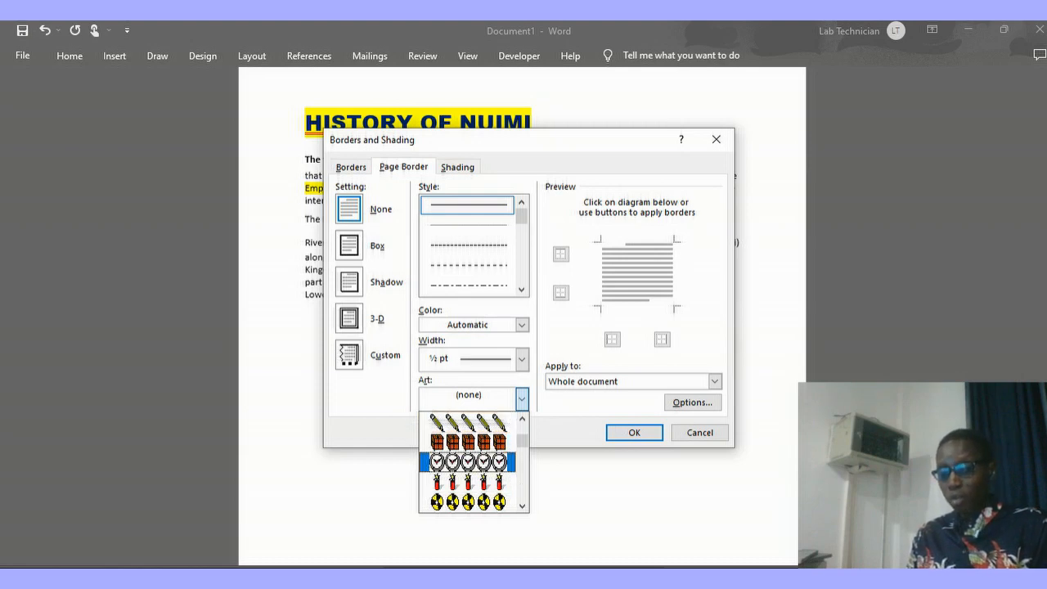
scroll(474, 462, "down", 6)
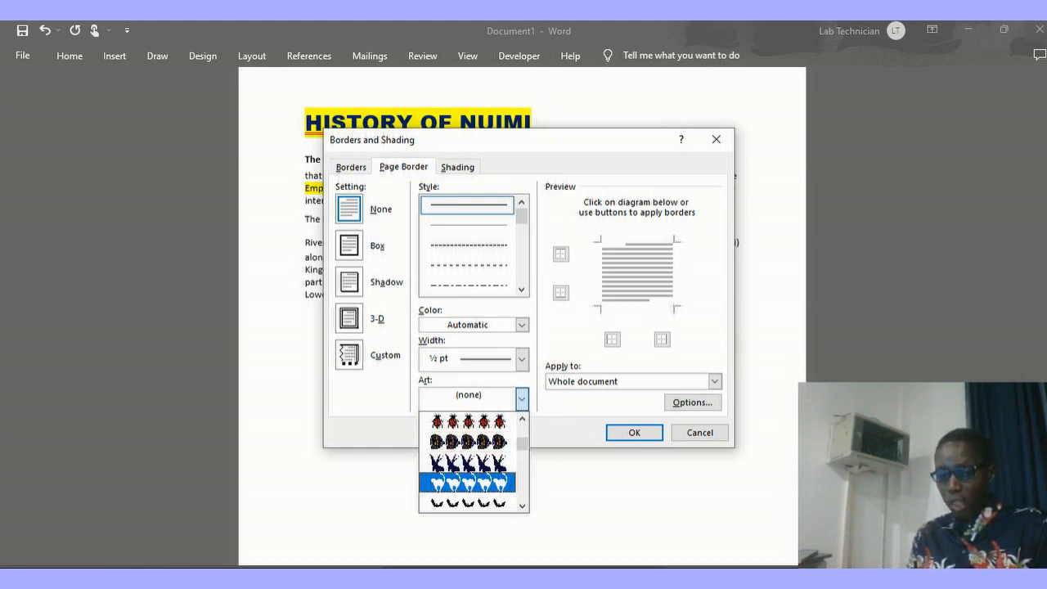
scroll(473, 462, "down", 6)
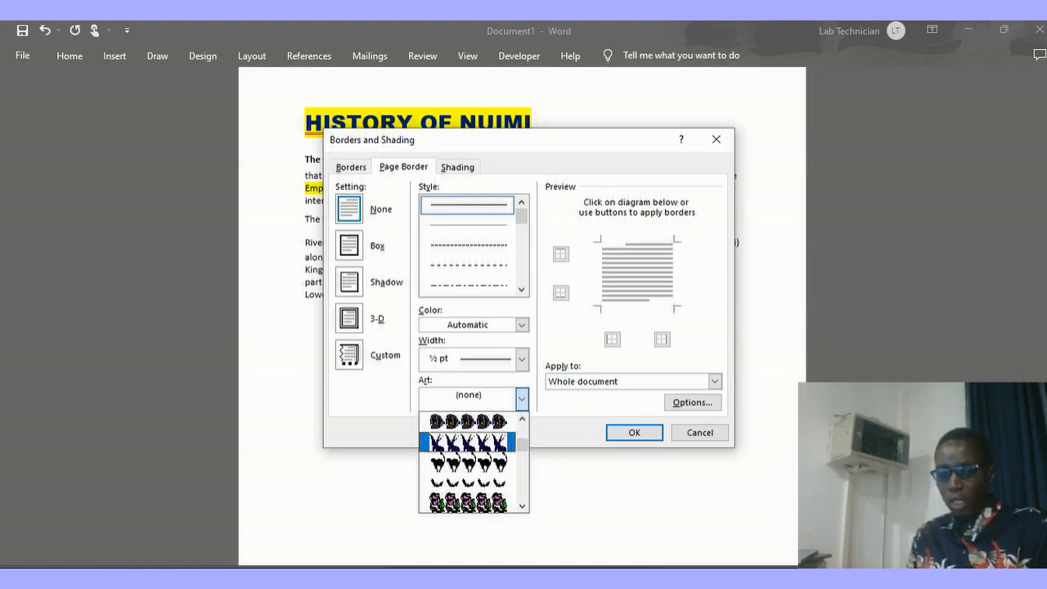
scroll(474, 462, "up", 12)
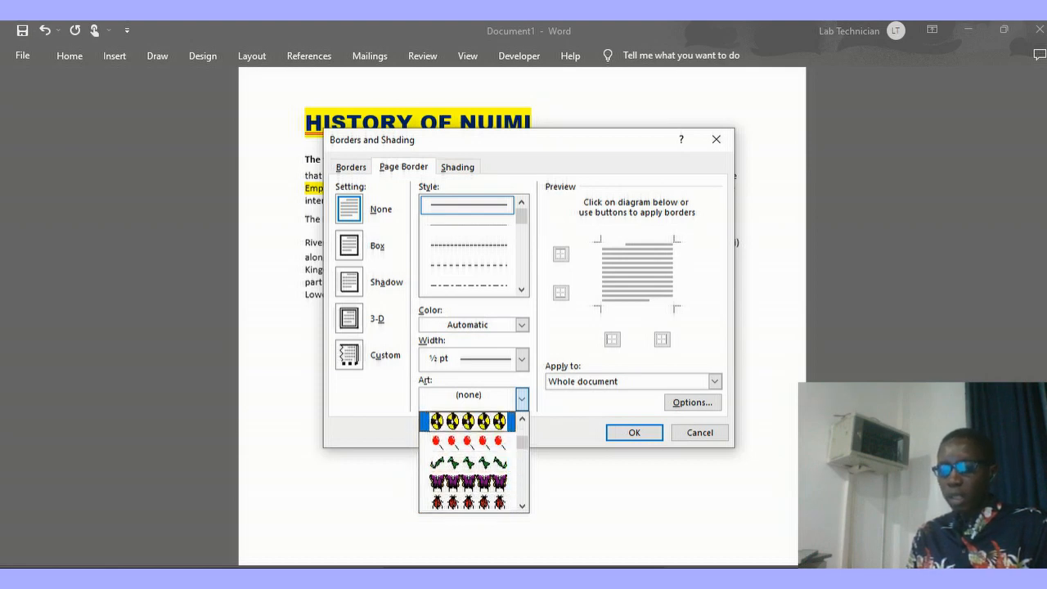
scroll(473, 462, "up", 3)
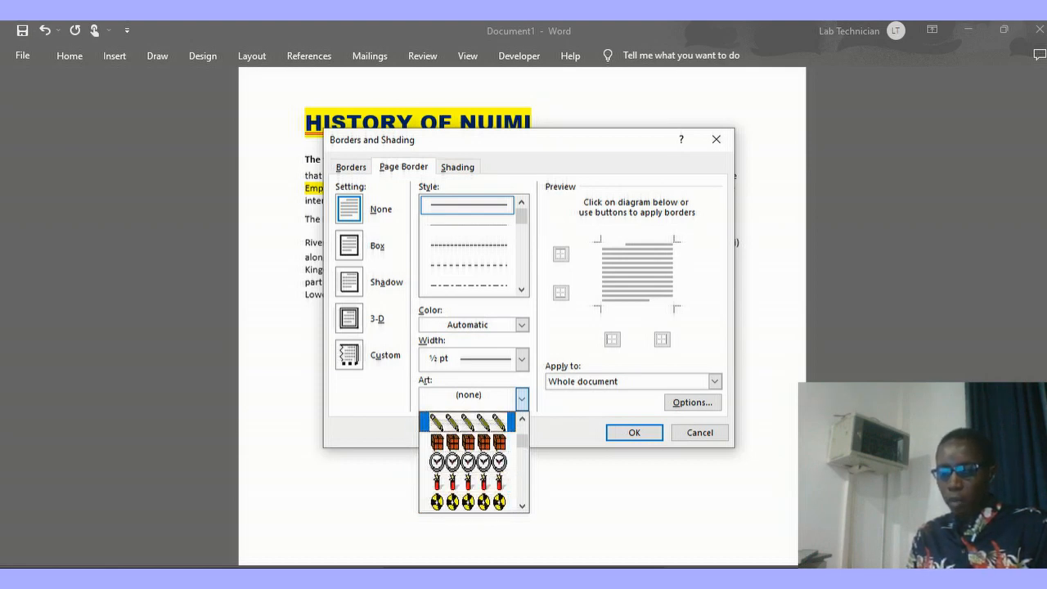
scroll(474, 462, "up", 3)
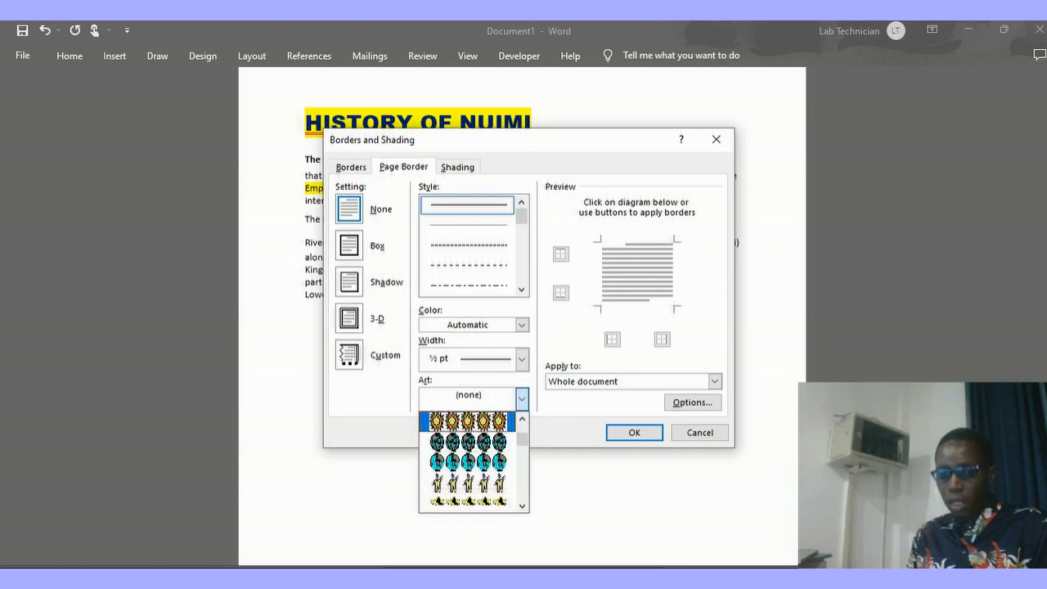
left_click(467, 422)
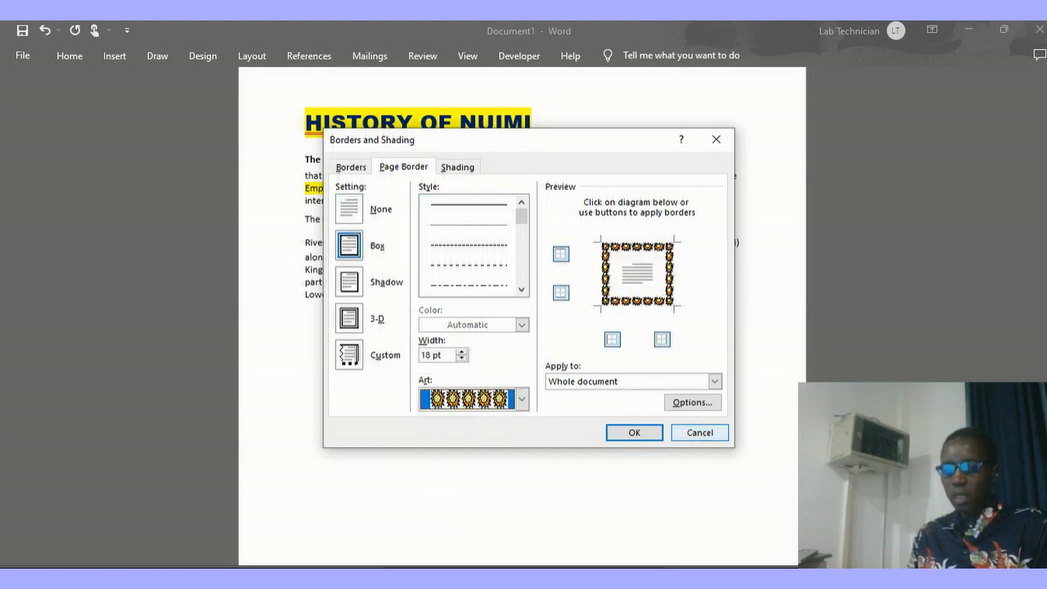
left_click(634, 432)
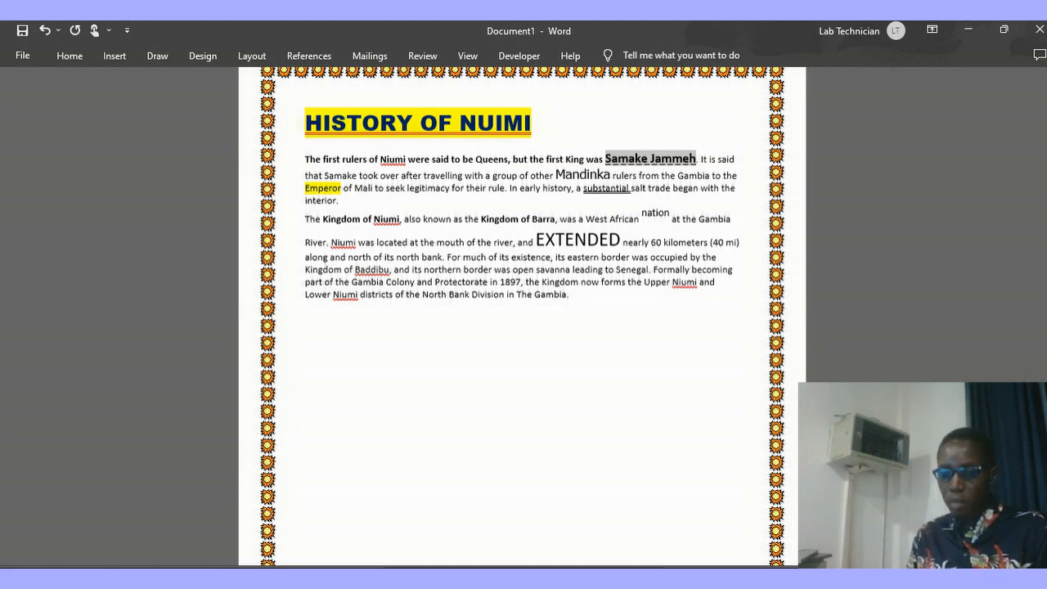
scroll(522, 315, "down", 6)
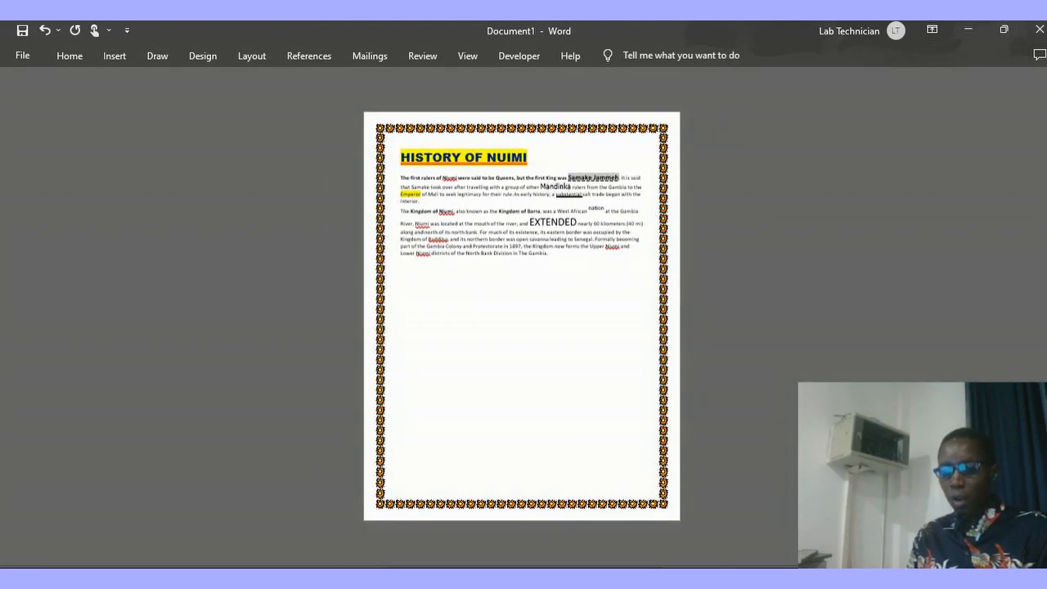
scroll(521, 315, "up", 4)
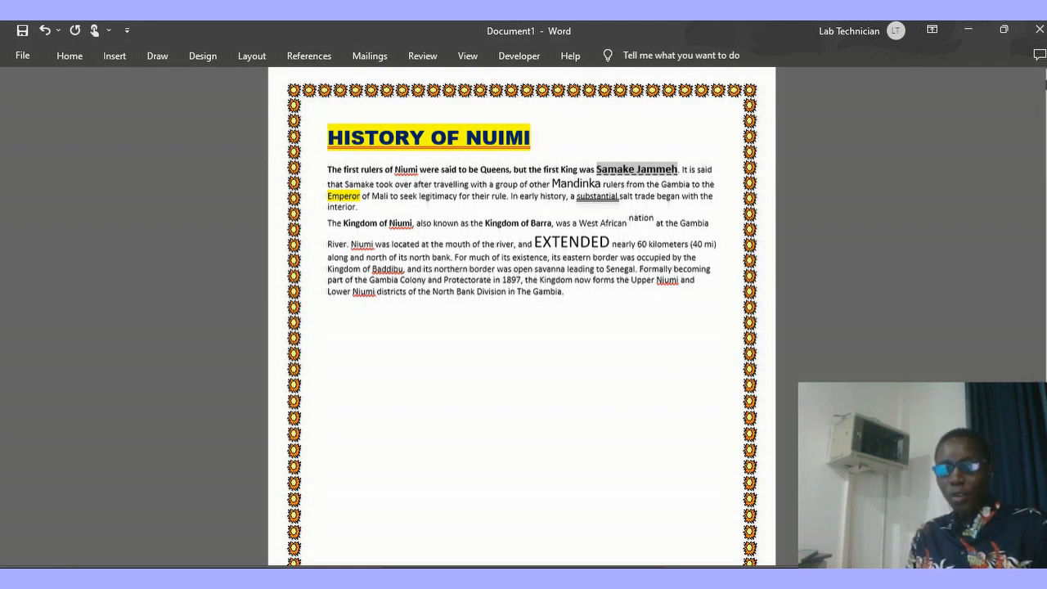
Step: Check the pictures and shape required by task 10 on the exercise sheet and return to Document1
left_click(463, 578)
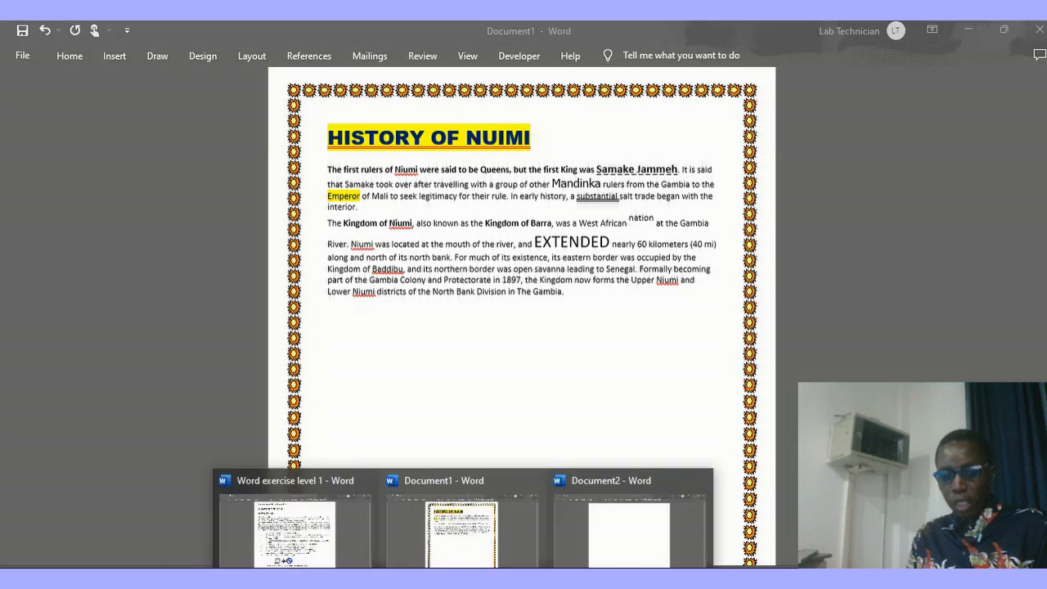
left_click(294, 523)
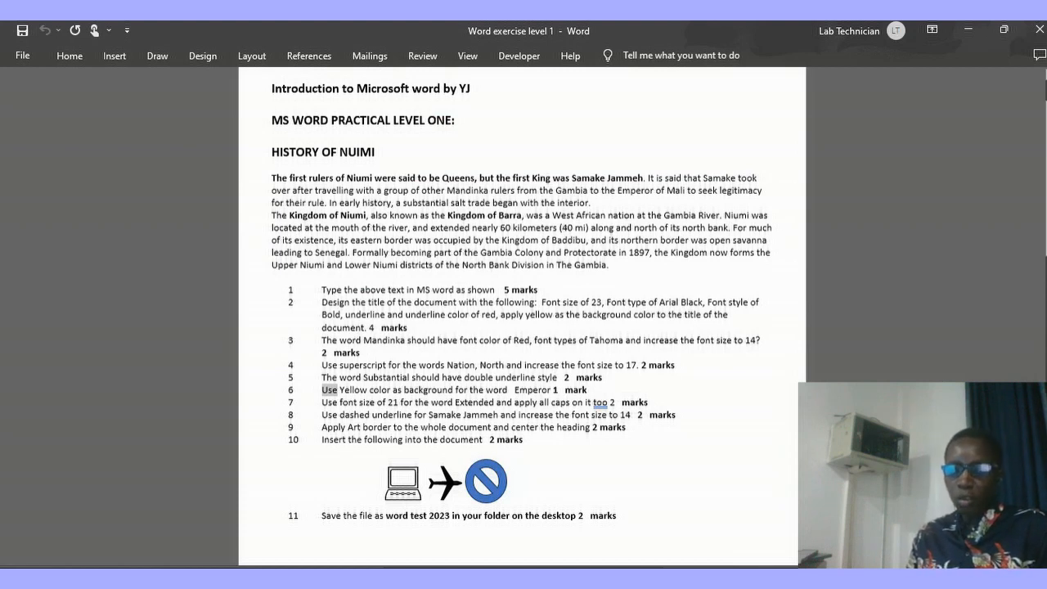
left_click(486, 481)
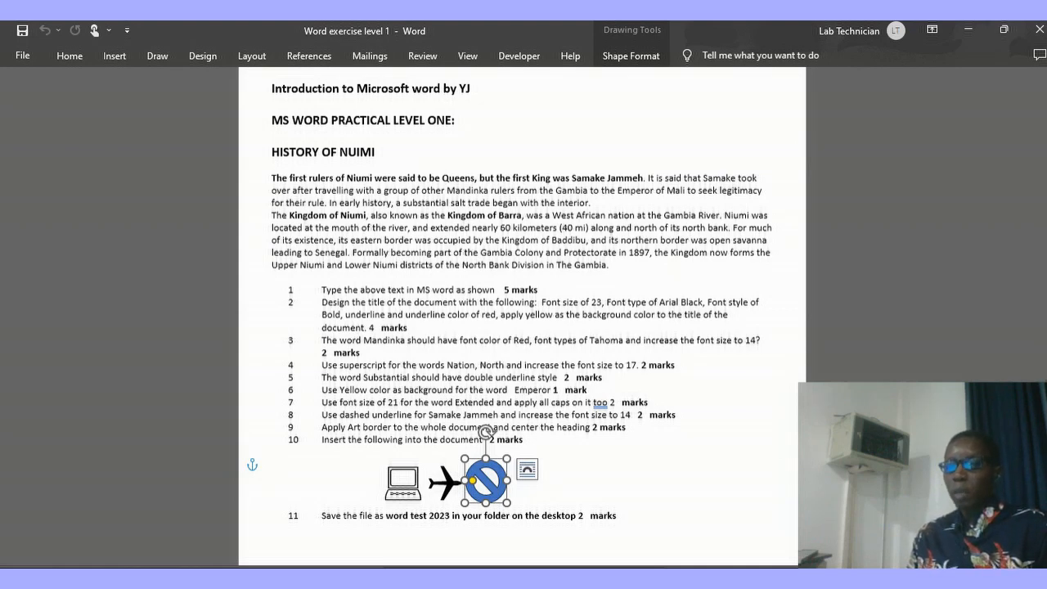
left_click(463, 561)
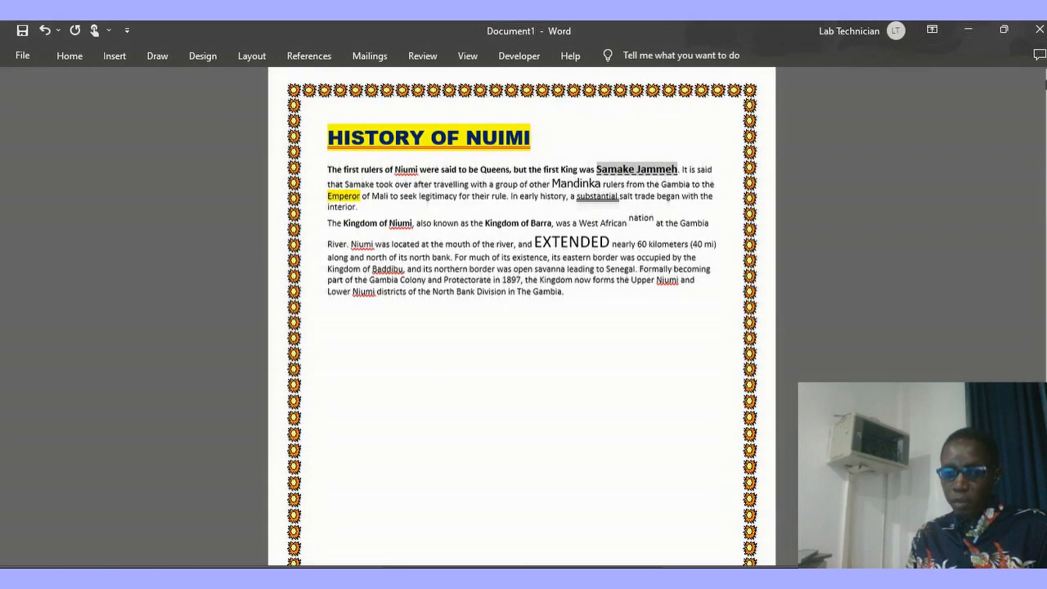
Step: Add blank lines after the closing paragraph that ends with The Gambia
left_click(564, 292)
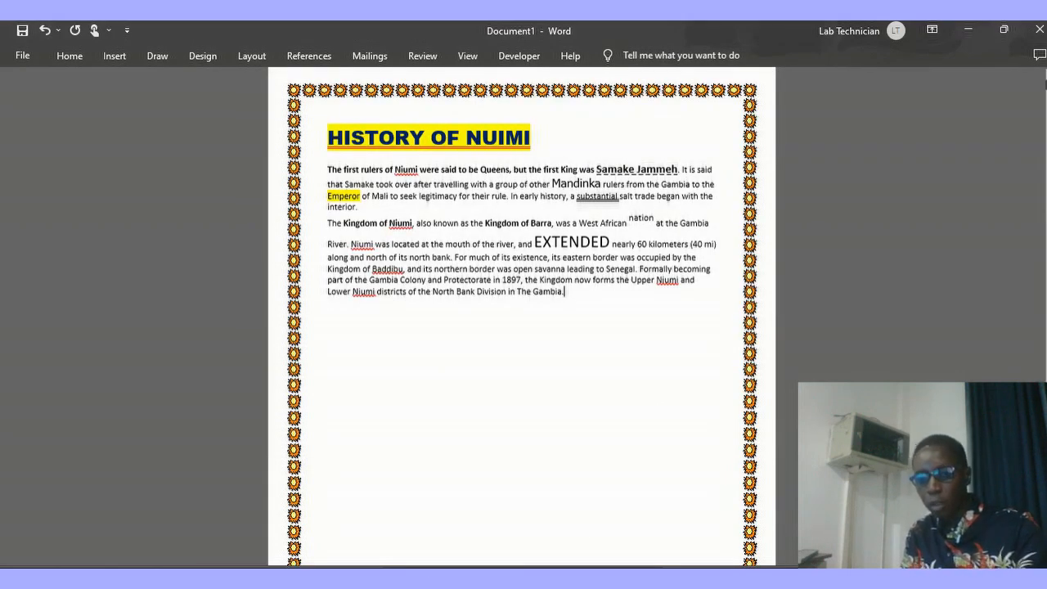
key("Return")
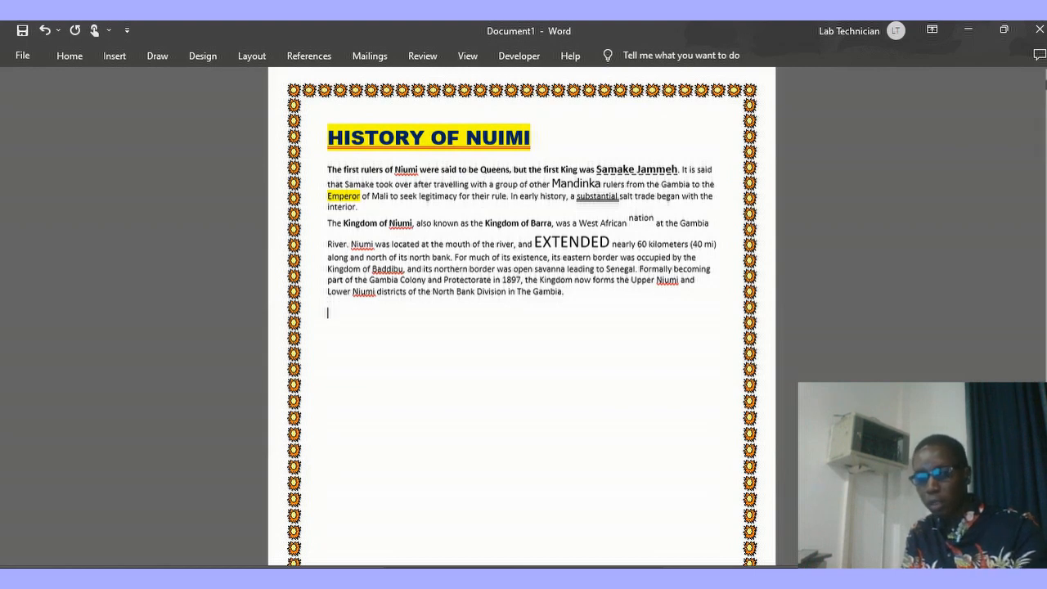
key("Return")
key("Return")
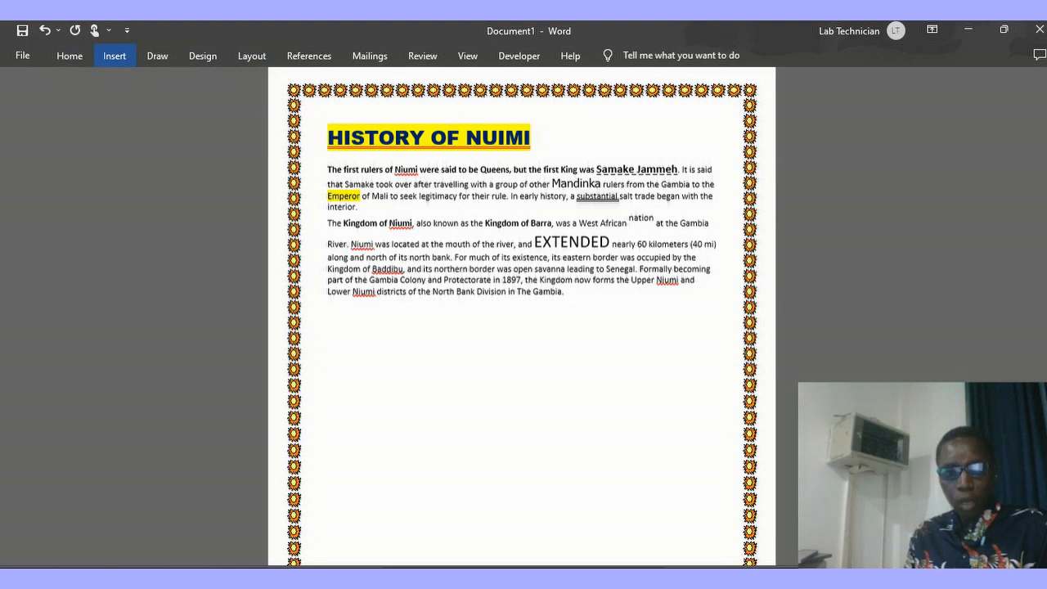
Step: Insert a "Not Allowed" Symbol shape in the blank space below the closing paragraph
left_click(115, 56)
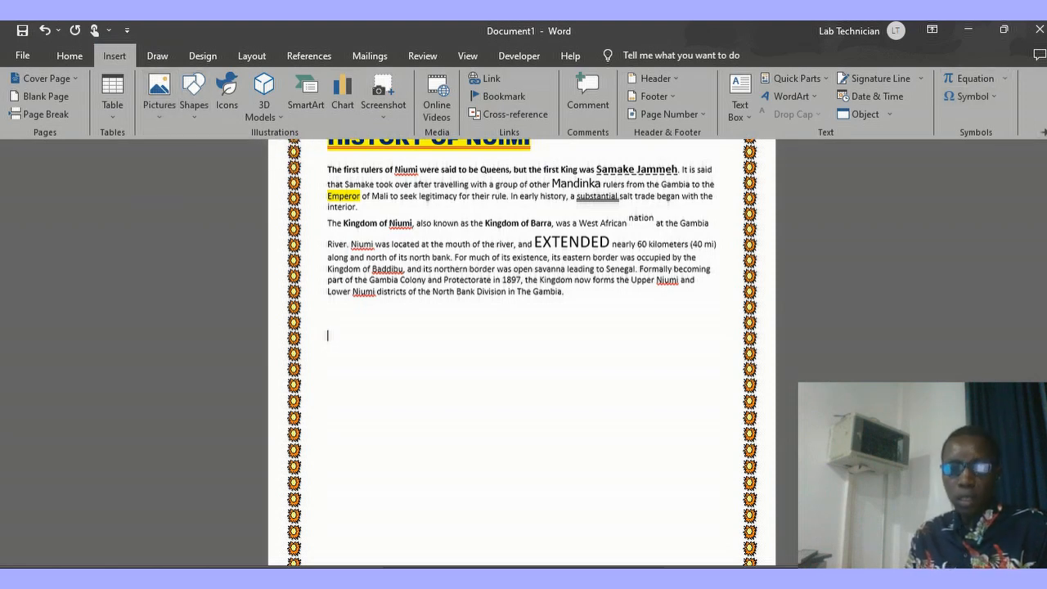
left_click(194, 92)
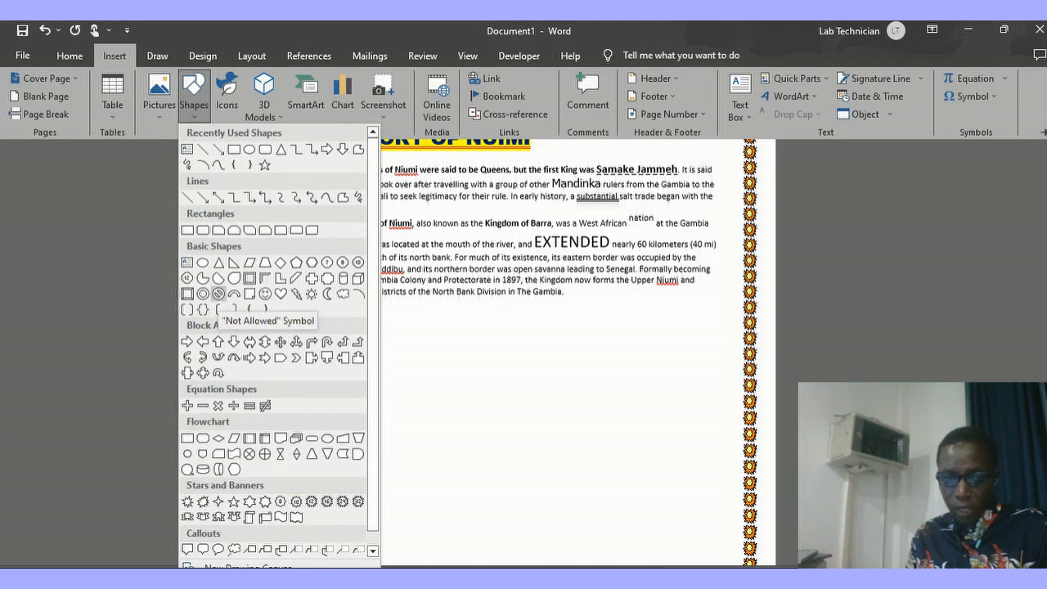
left_click(219, 295)
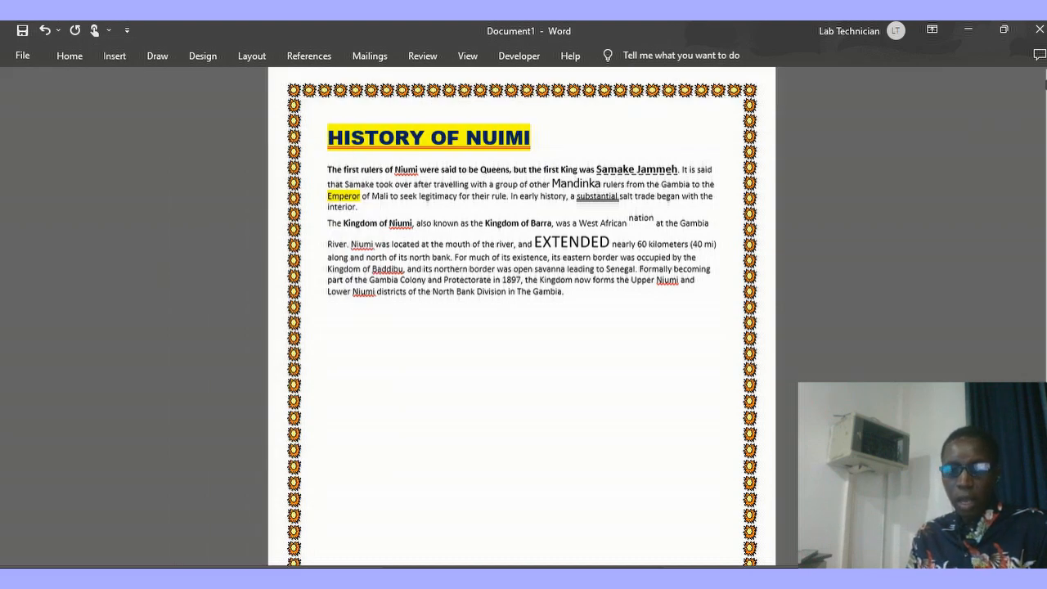
left_click(342, 340)
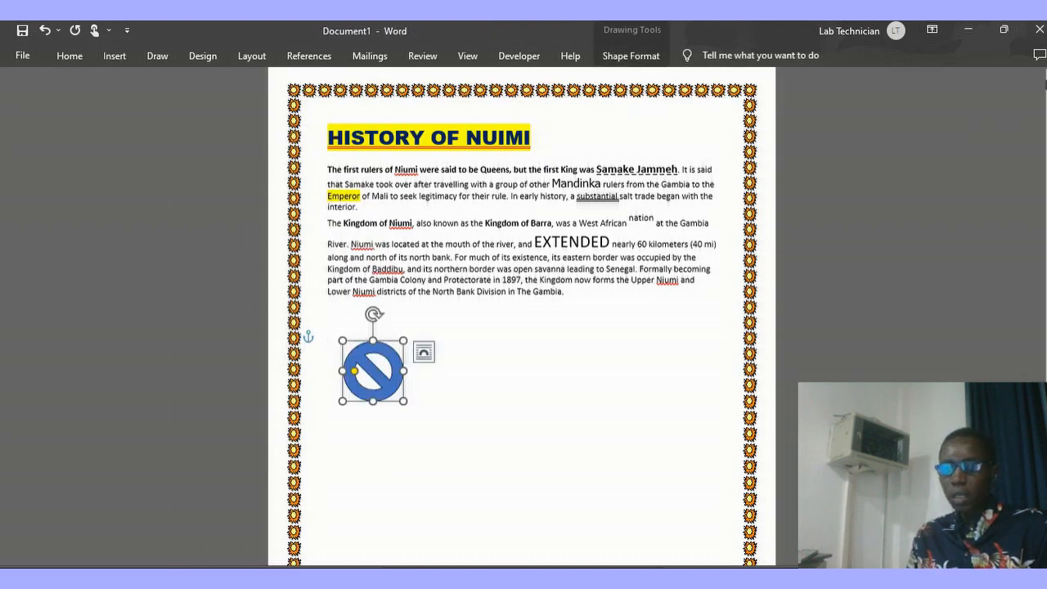
Step: Move the "Not Allowed" symbol toward the middle of the page below the text, enlarge it slightly into a wider oval, and deselect it
left_click_drag(373, 370, 512, 350)
left_click_drag(473, 381, 472, 391)
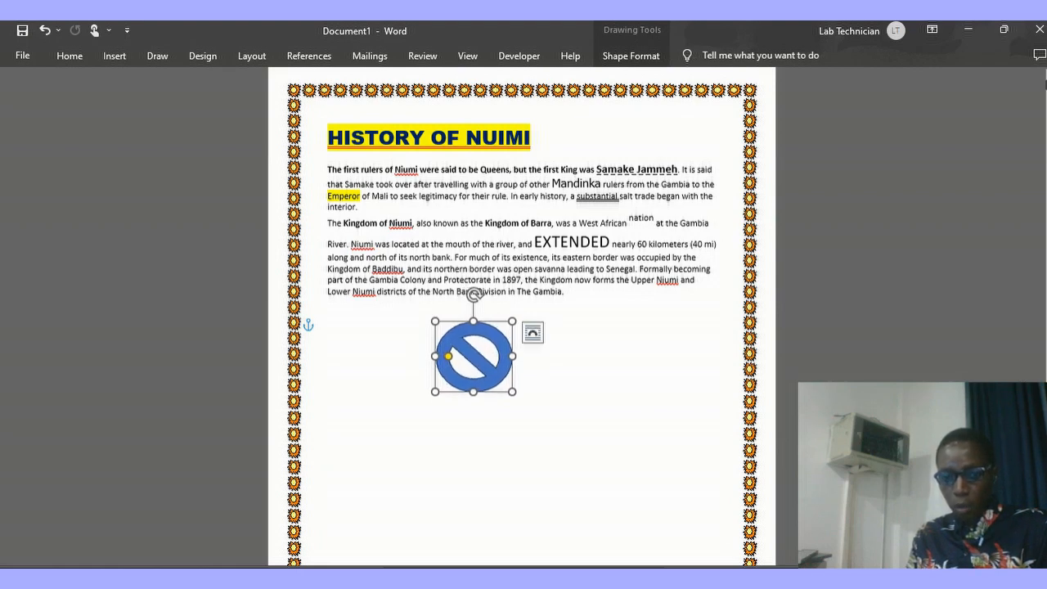
left_click_drag(434, 355, 429, 355)
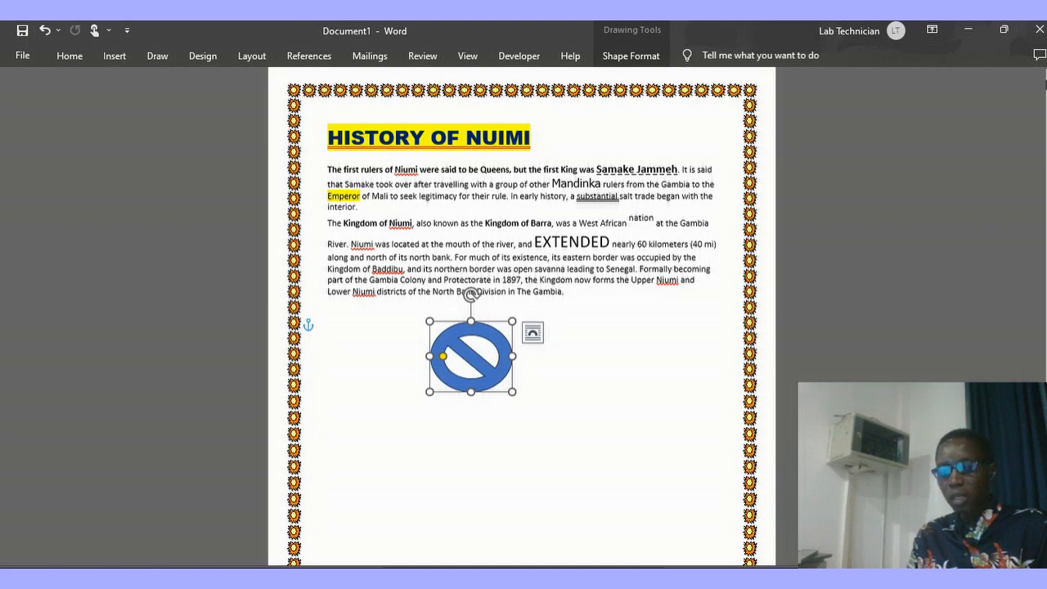
key("Escape")
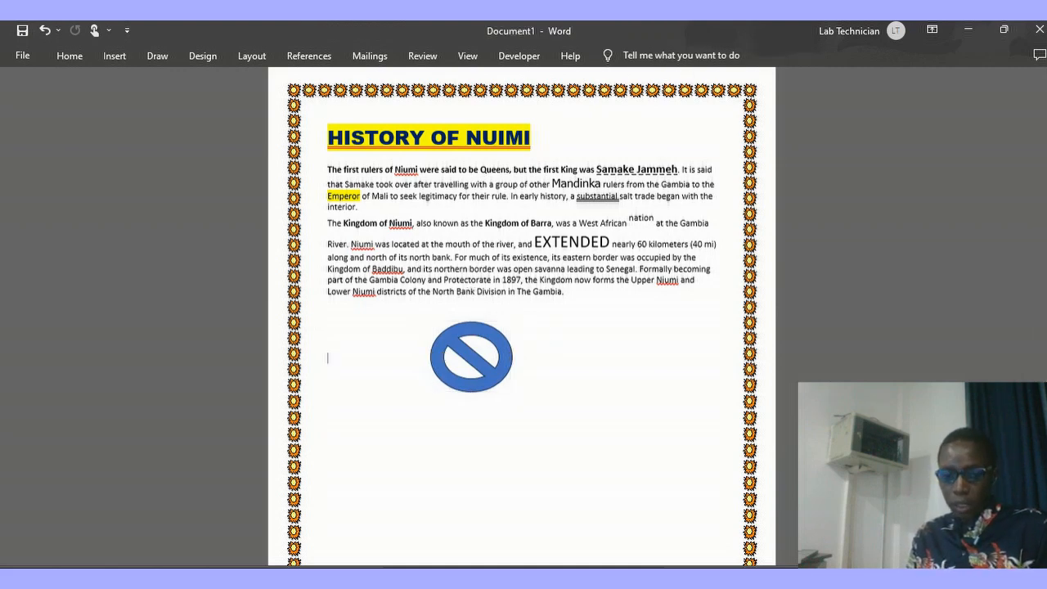
Step: Recheck the pictures required by task 10 on the exercise sheet and open the full symbol collection in Document1
left_click(463, 582)
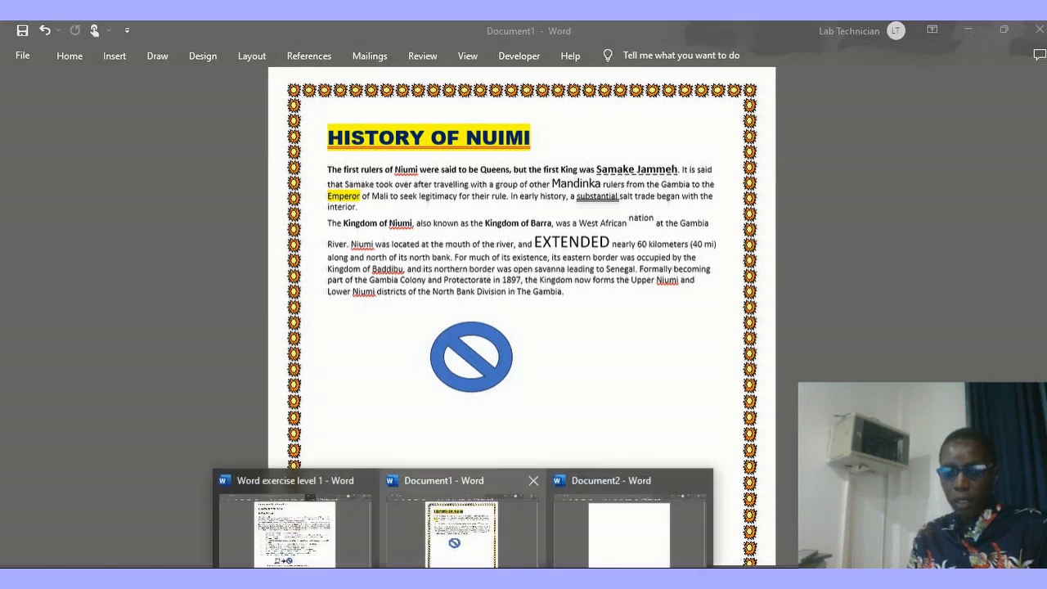
left_click(294, 515)
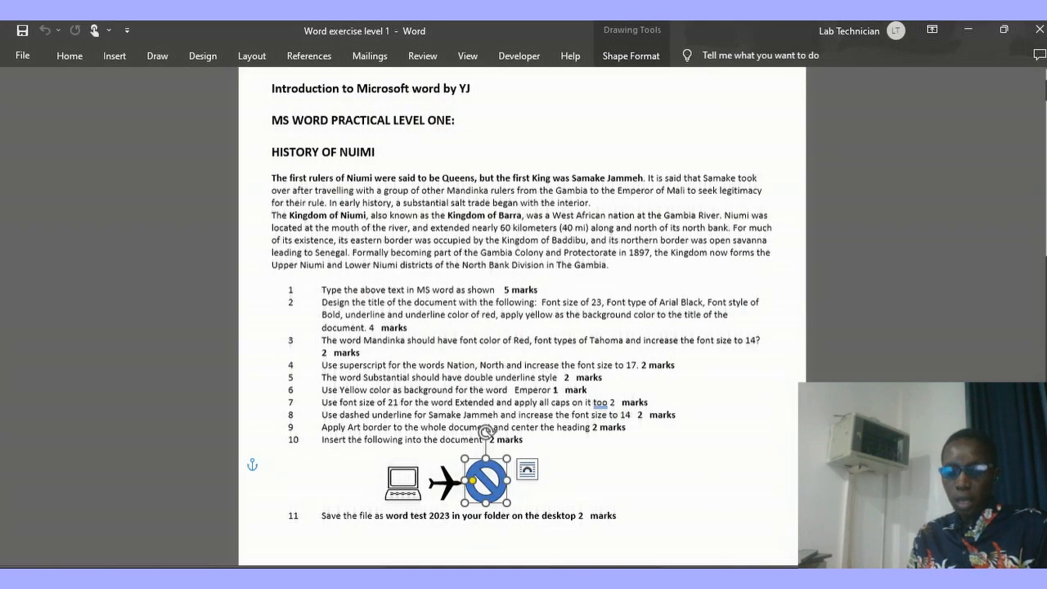
left_click(382, 484)
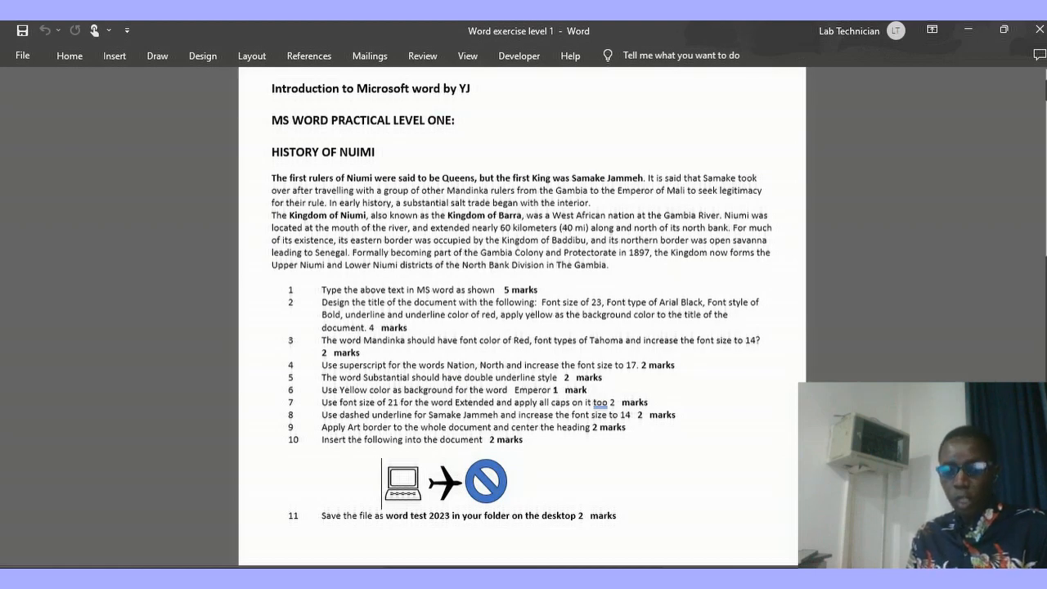
mouse_move(460, 532)
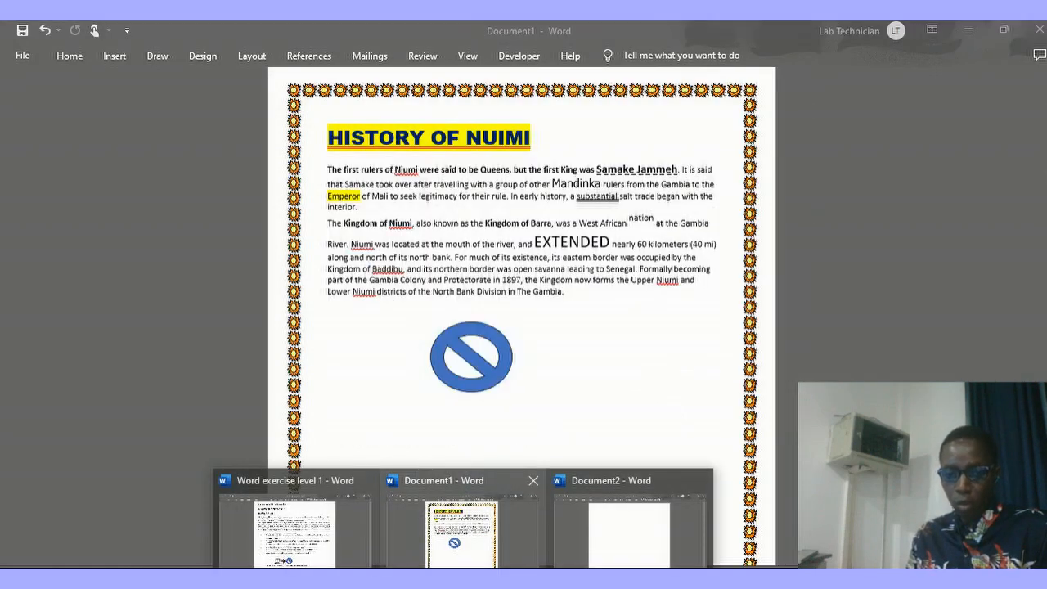
left_click(460, 532)
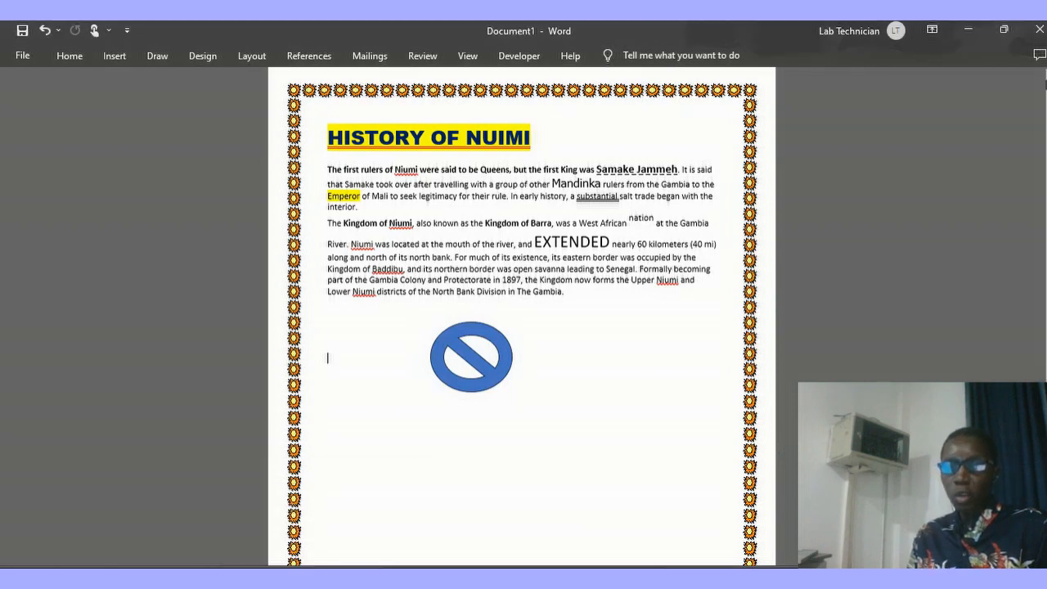
left_click(115, 56)
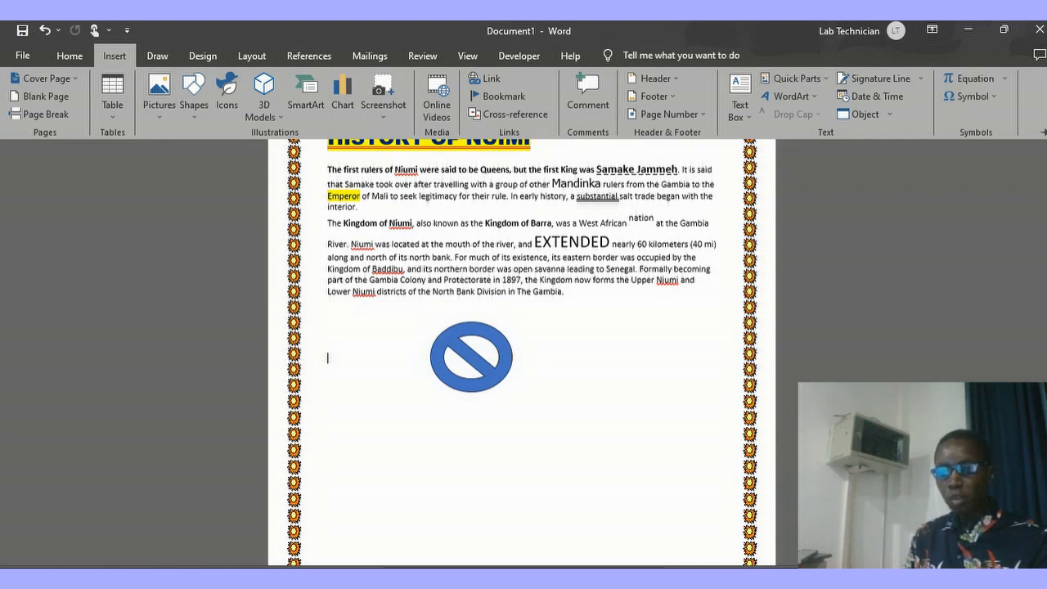
left_click(972, 95)
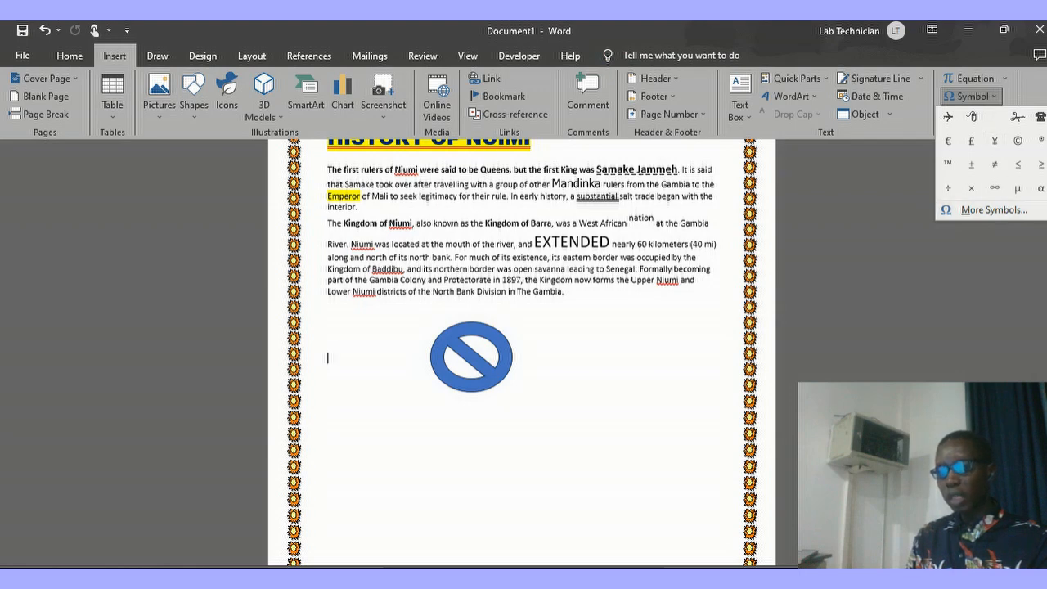
left_click(991, 209)
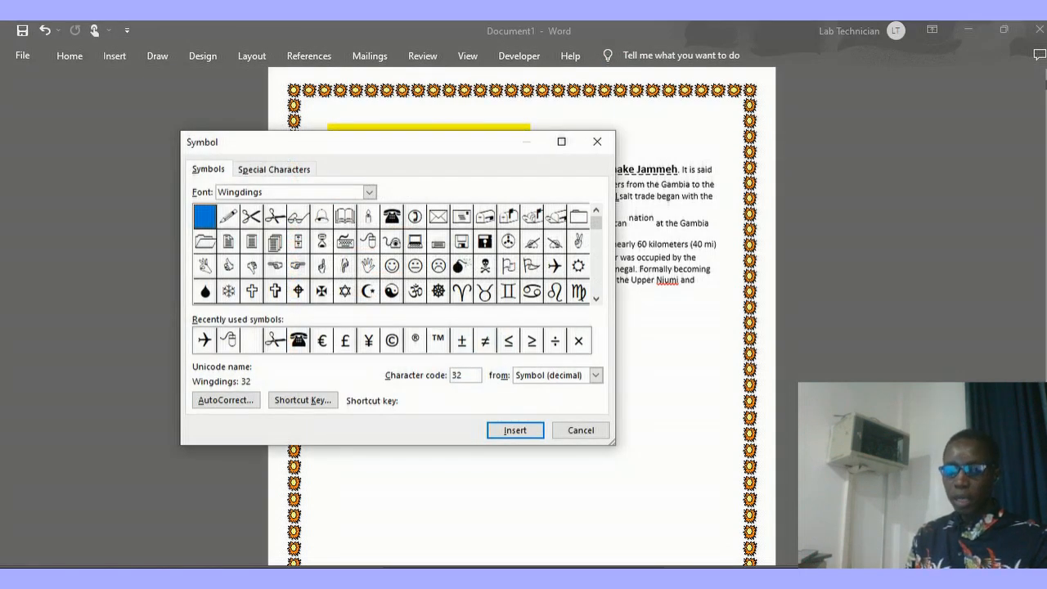
Step: Clear the symbol font and change it to Aptos
left_click(369, 192)
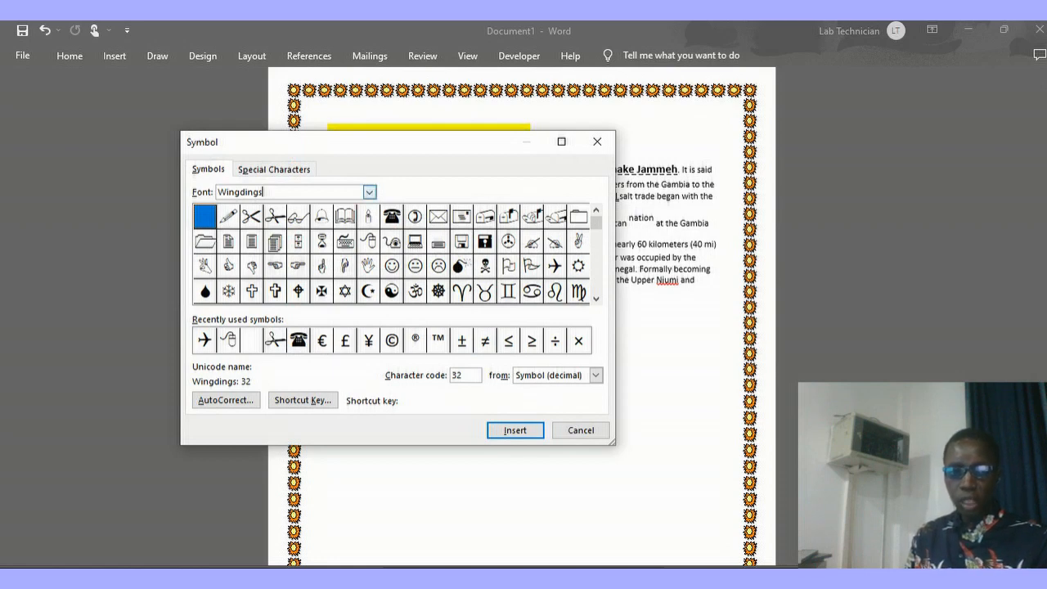
key("BackSpace")
key("BackSpace")
key("BackSpace")
key("BackSpace")
key("BackSpace")
key("BackSpace")
key("BackSpace")
key("BackSpace")
key("BackSpace")
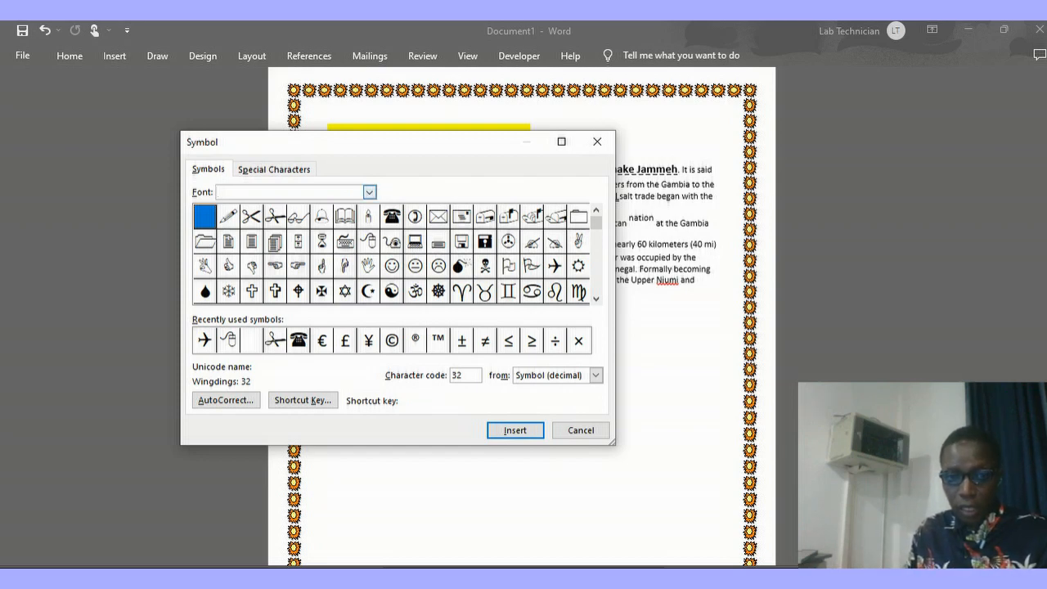
left_click(369, 192)
left_click(282, 234)
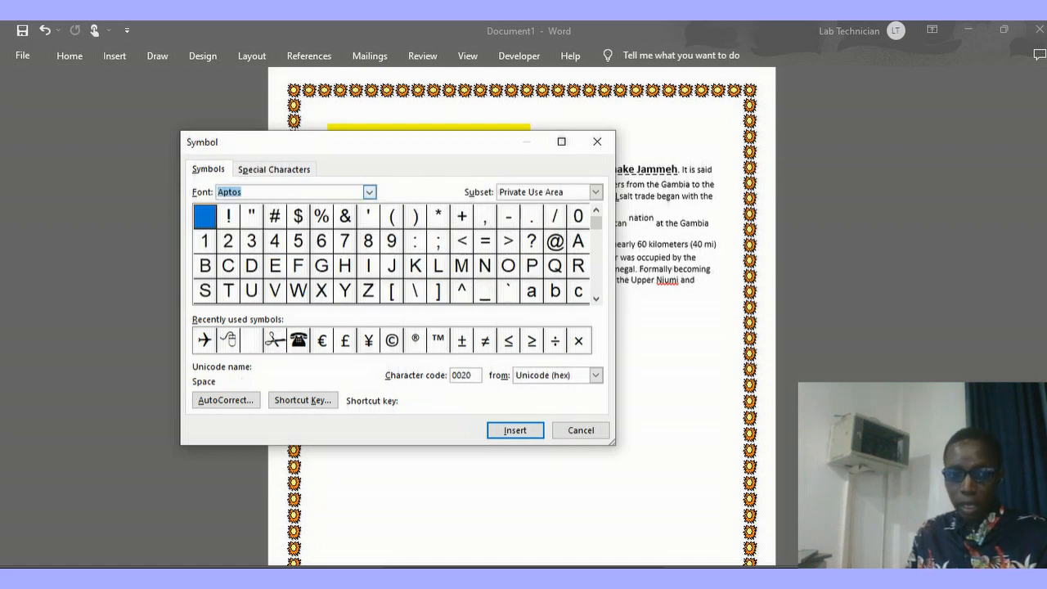
key("End")
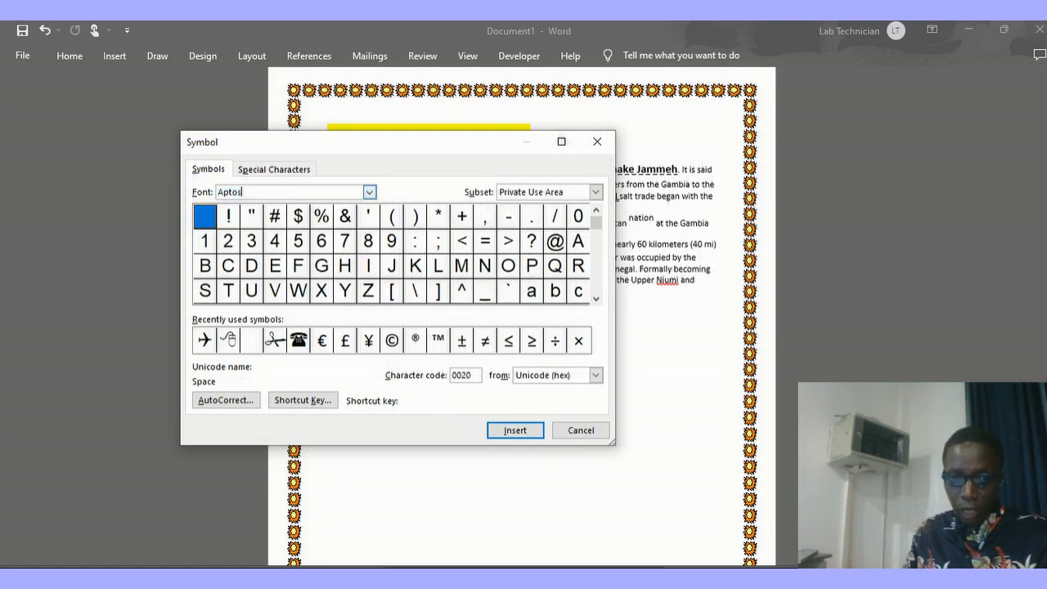
Step: Set the symbol font to Wingdings
key("BackSpace")
key("BackSpace")
key("BackSpace")
key("BackSpace")
key("BackSpace")
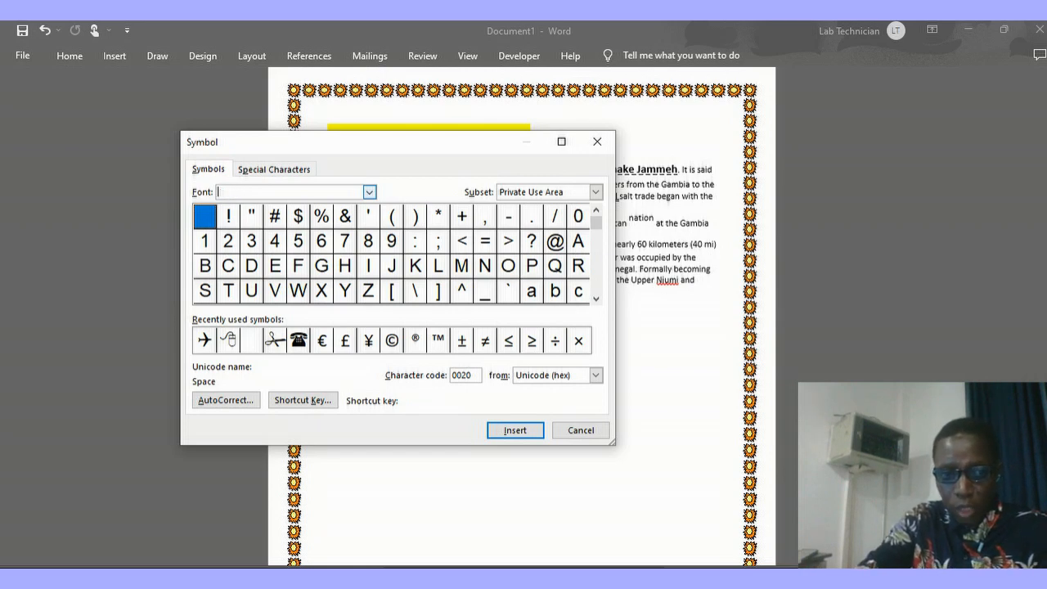
type("WIND")
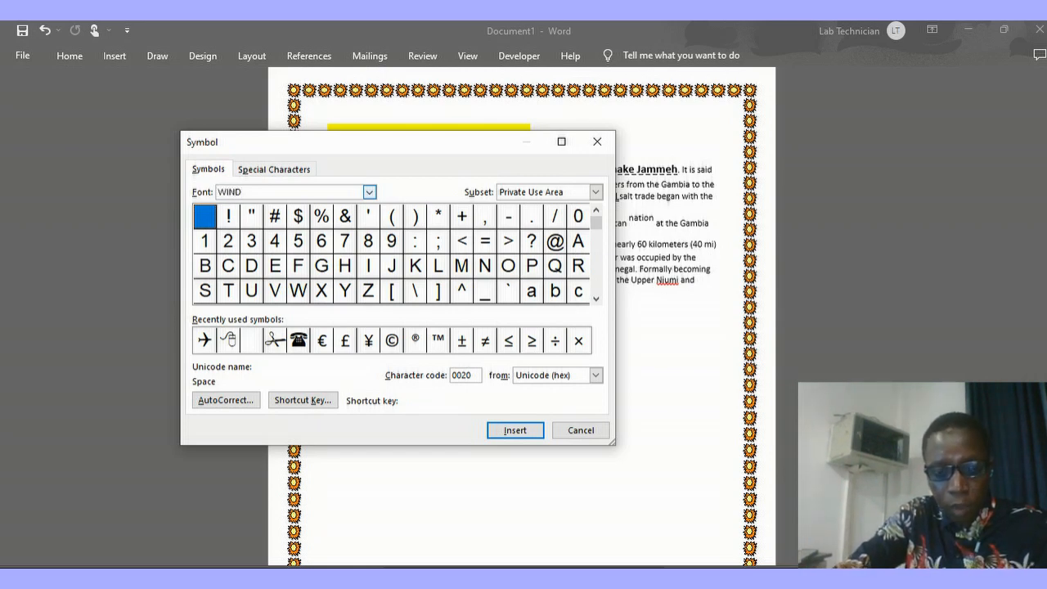
key("BackSpace")
type("GDIN")
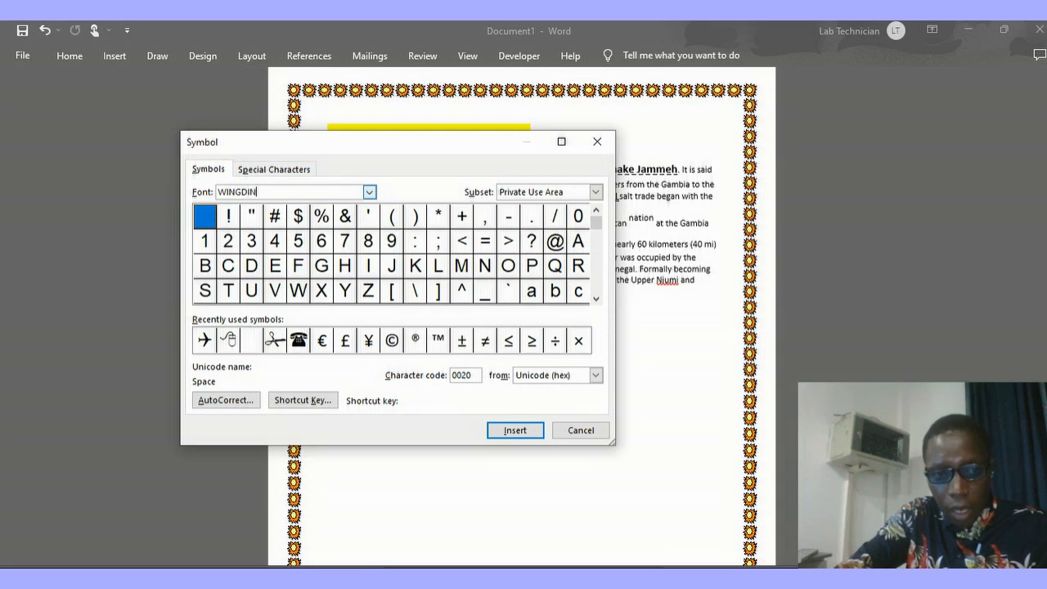
type("GS")
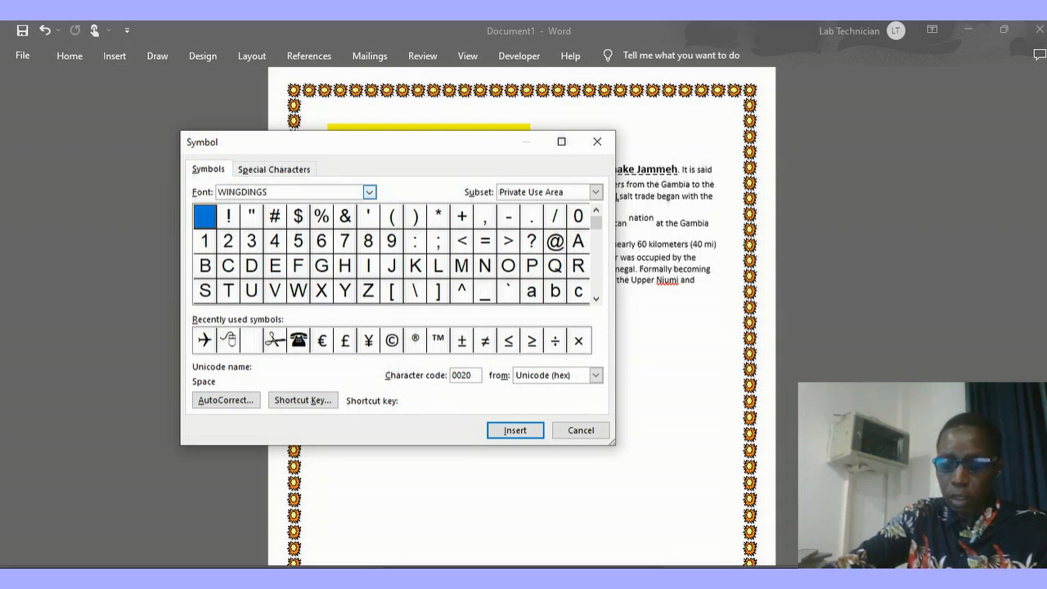
key("Return")
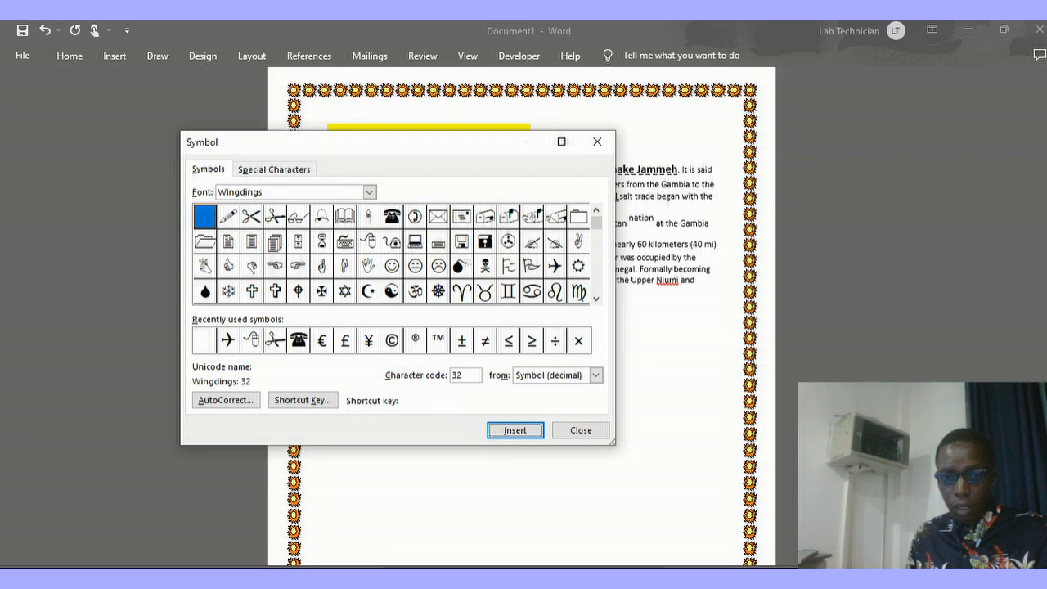
Step: Insert the Wingdings airplane symbol (character code 81) on the blank line beside the "Not Allowed" shape and close the symbol collection
left_click(554, 266)
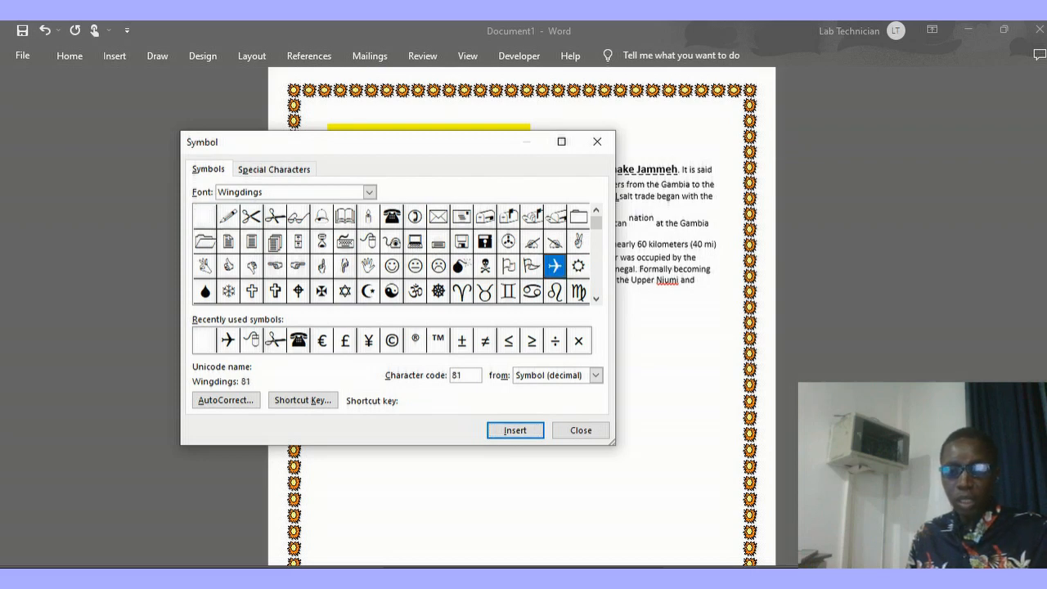
left_click(515, 430)
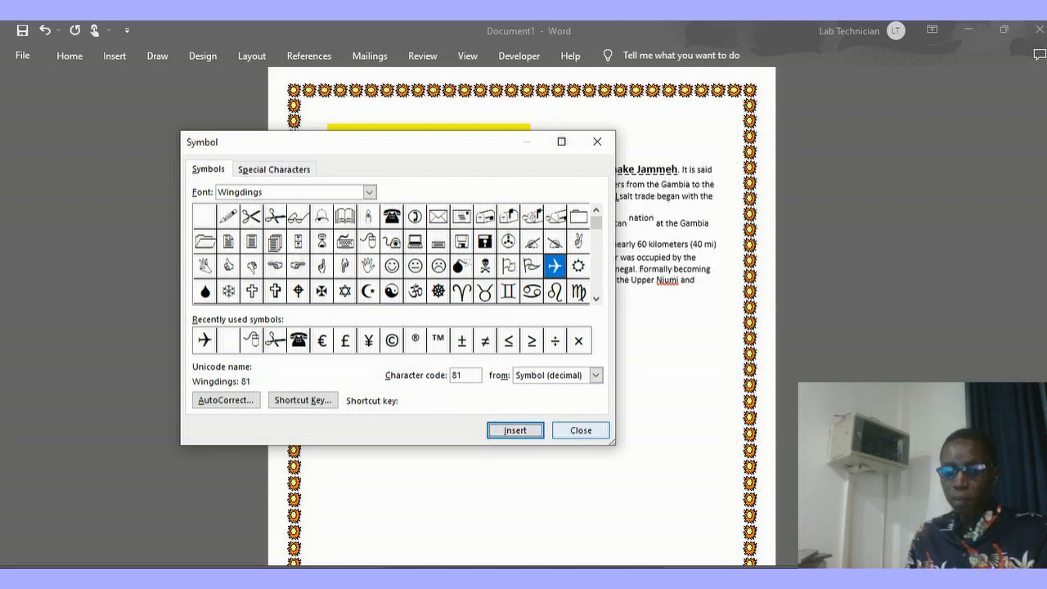
left_click(581, 430)
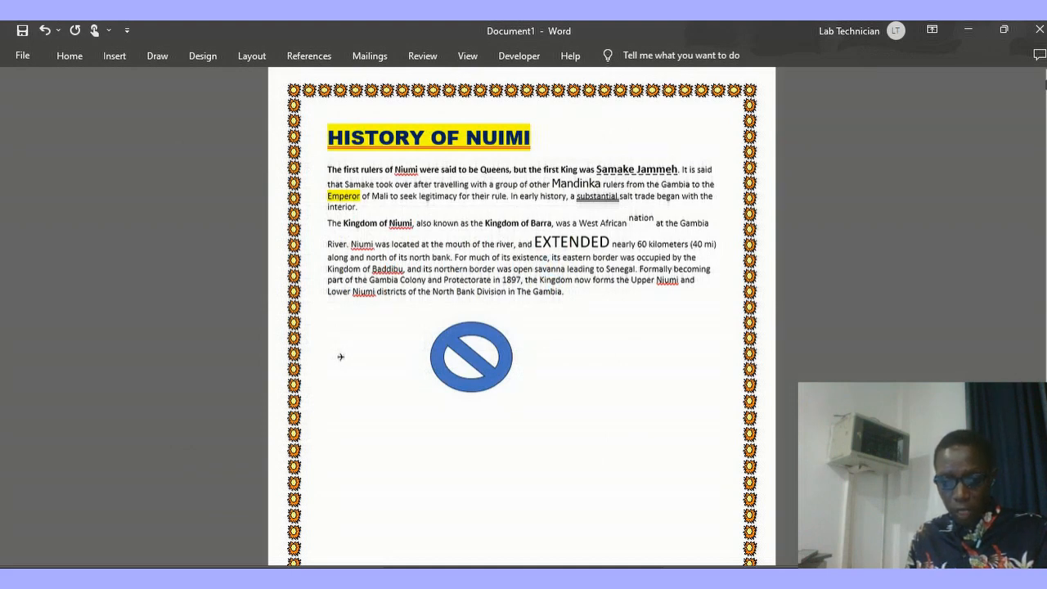
Step: Recheck the exercise sheet, then insert the Wingdings computer symbol (character code 58) directly after the airplane in Document1
left_click(463, 579)
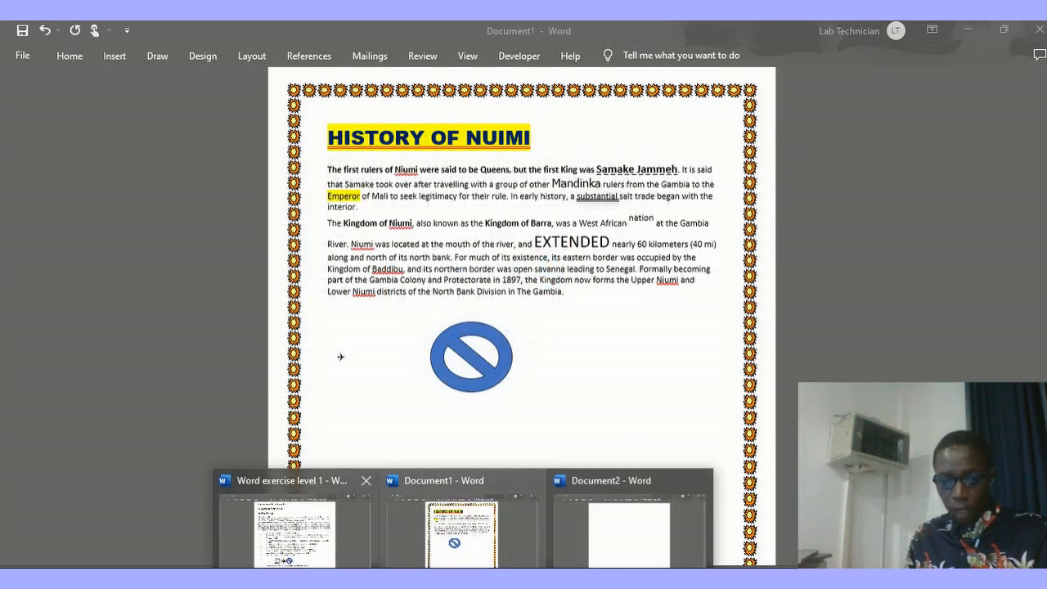
mouse_move(290, 507)
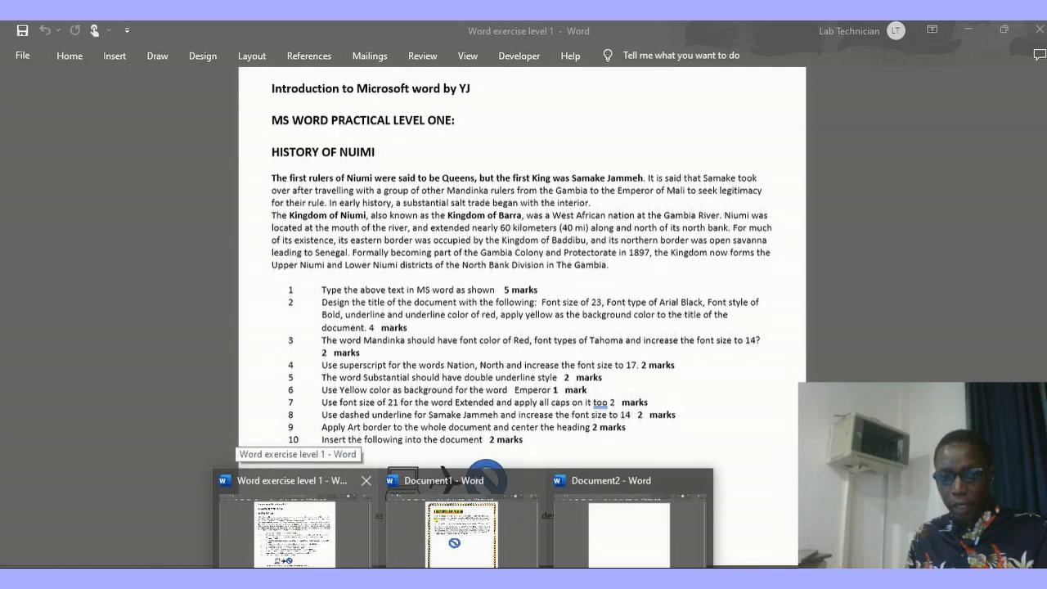
mouse_move(460, 523)
left_click(461, 524)
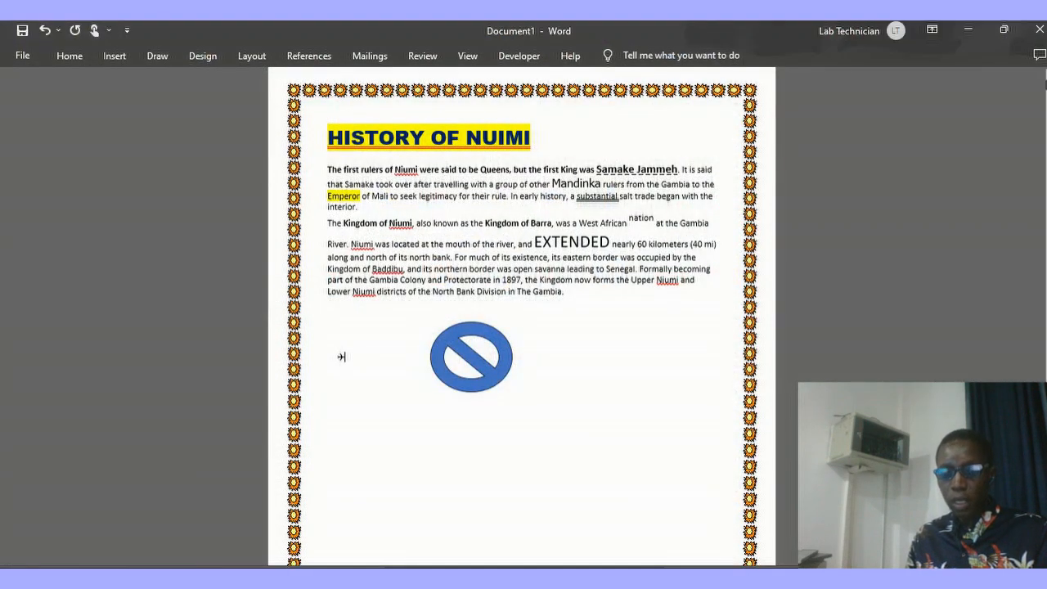
left_click(115, 56)
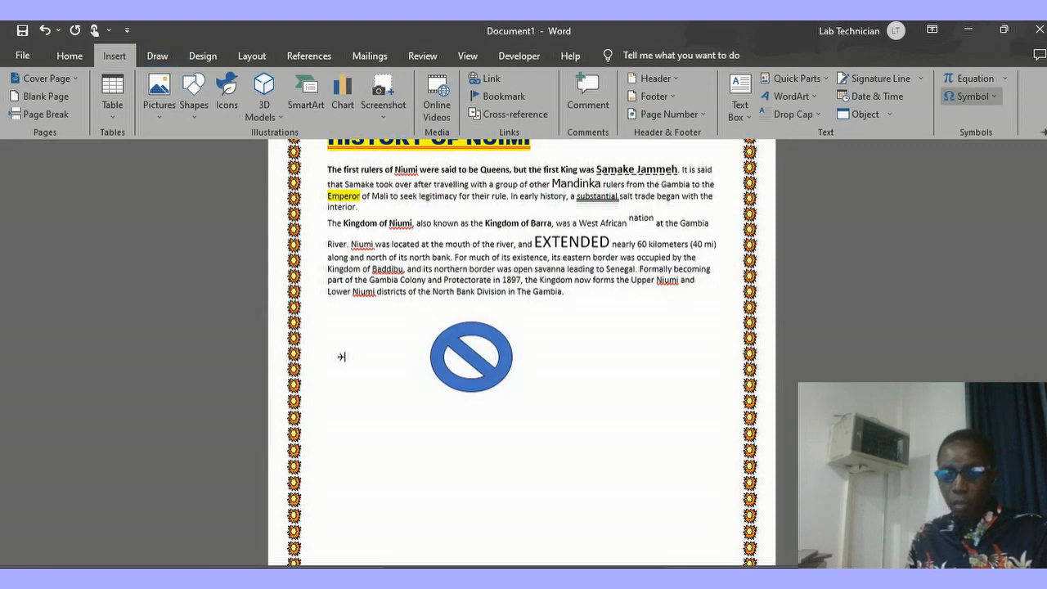
left_click(968, 96)
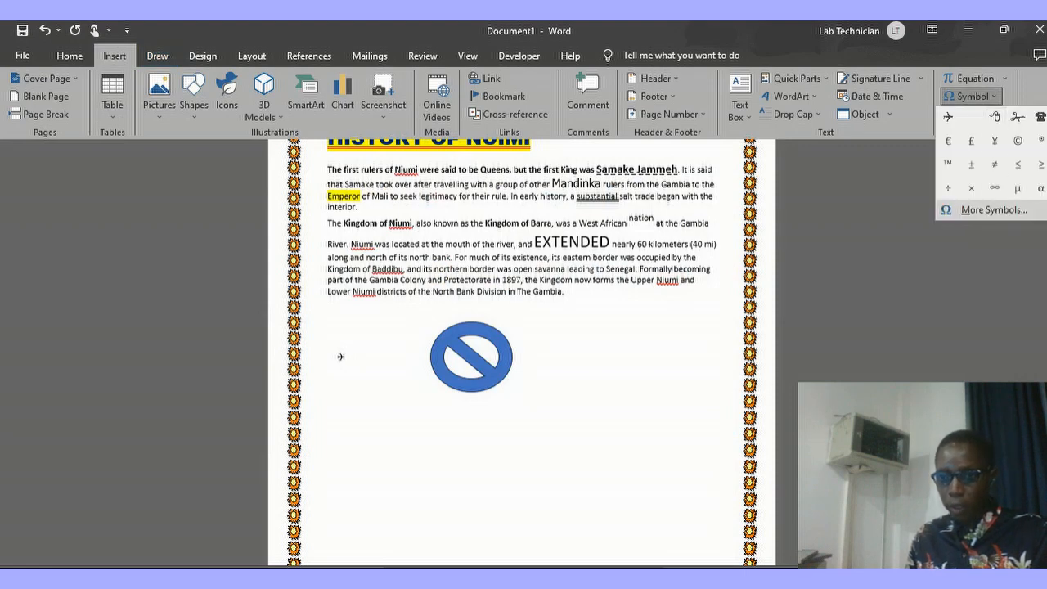
left_click(994, 209)
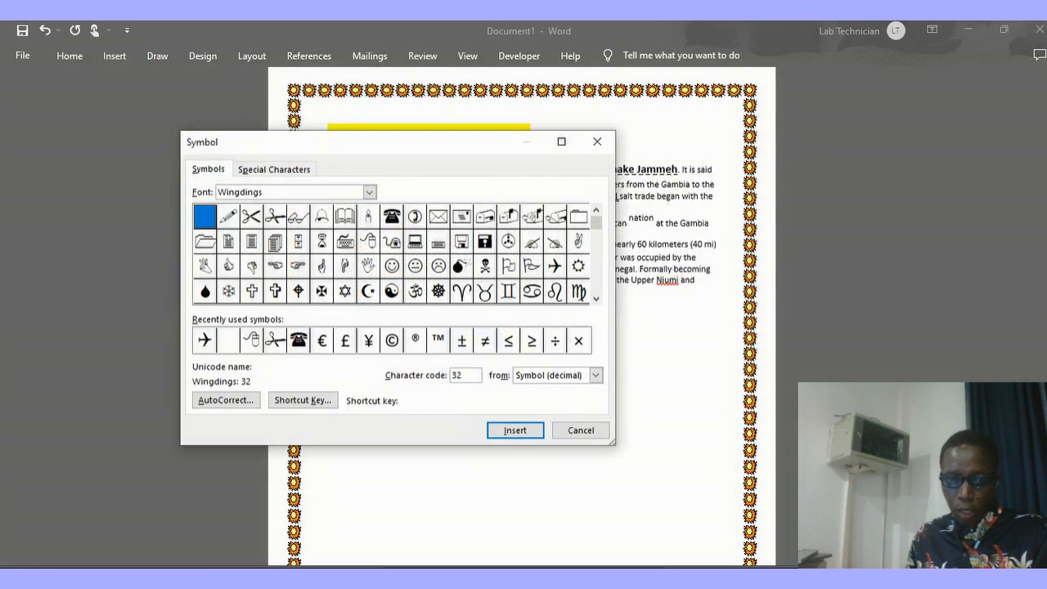
left_click(415, 242)
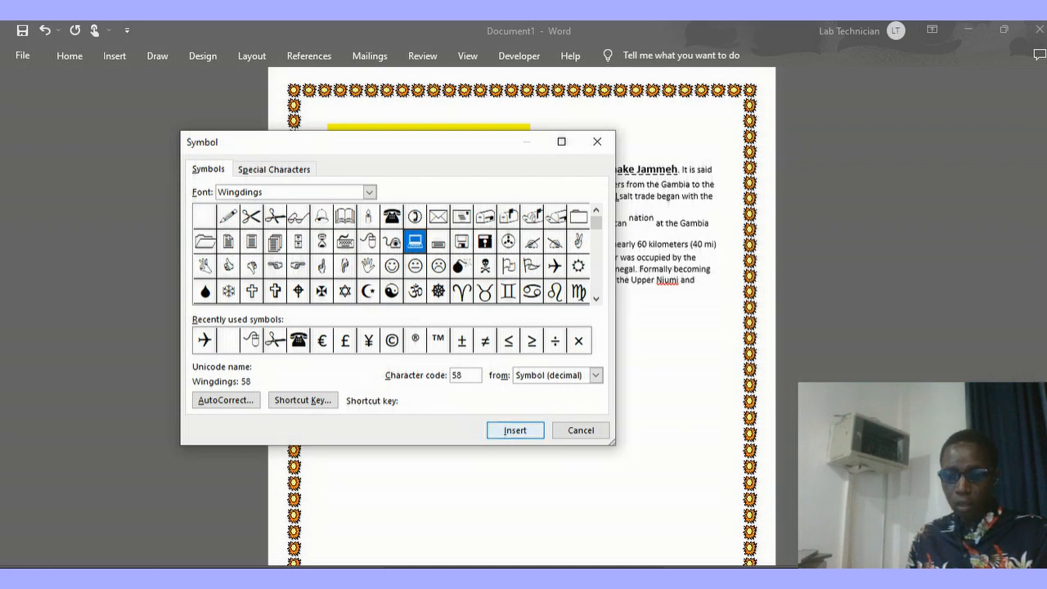
left_click(516, 430)
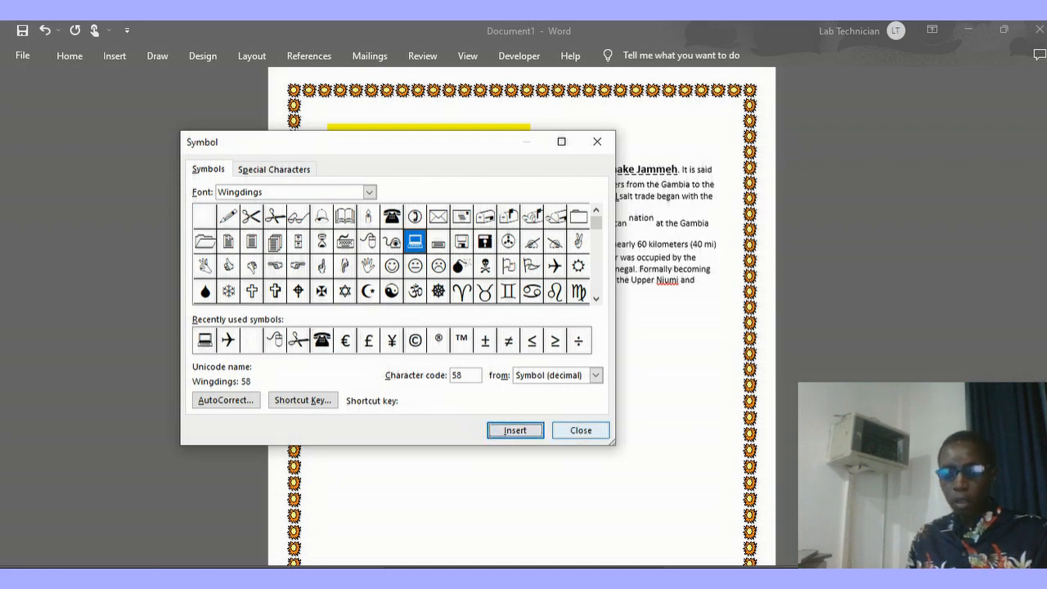
left_click(580, 430)
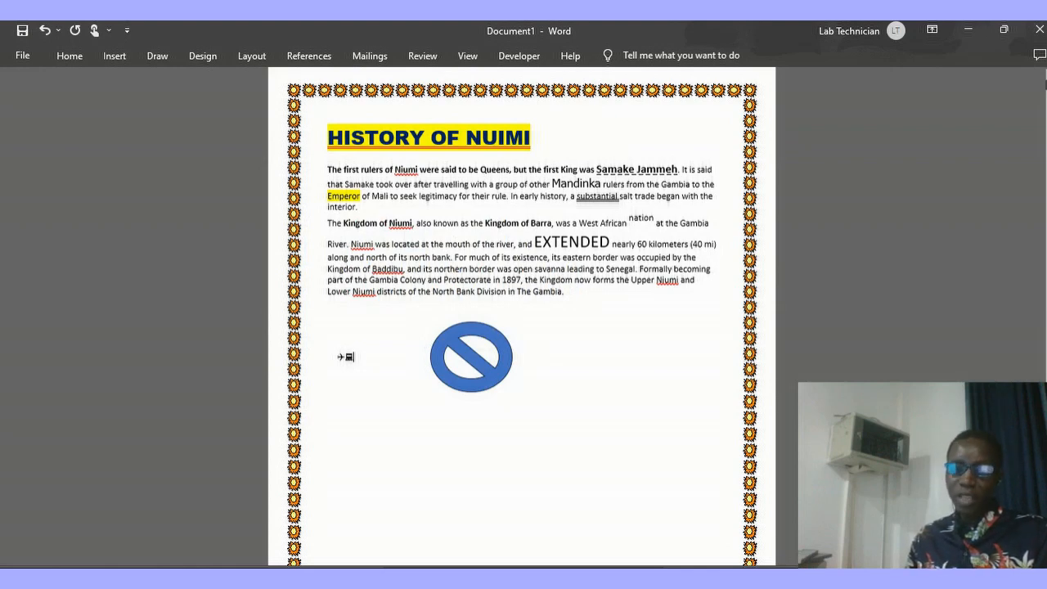
Step: Enlarge the airplane and computer symbols to font size 72 and move the "Not Allowed" shape clear of them, just after the computer
key("shift+Left")
key("shift+Left")
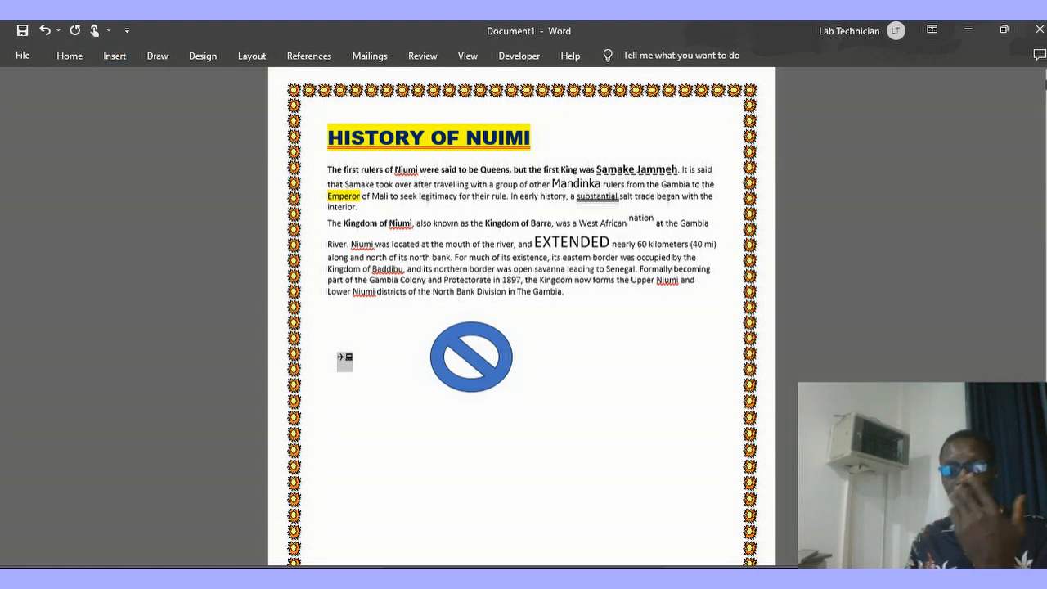
left_click(69, 55)
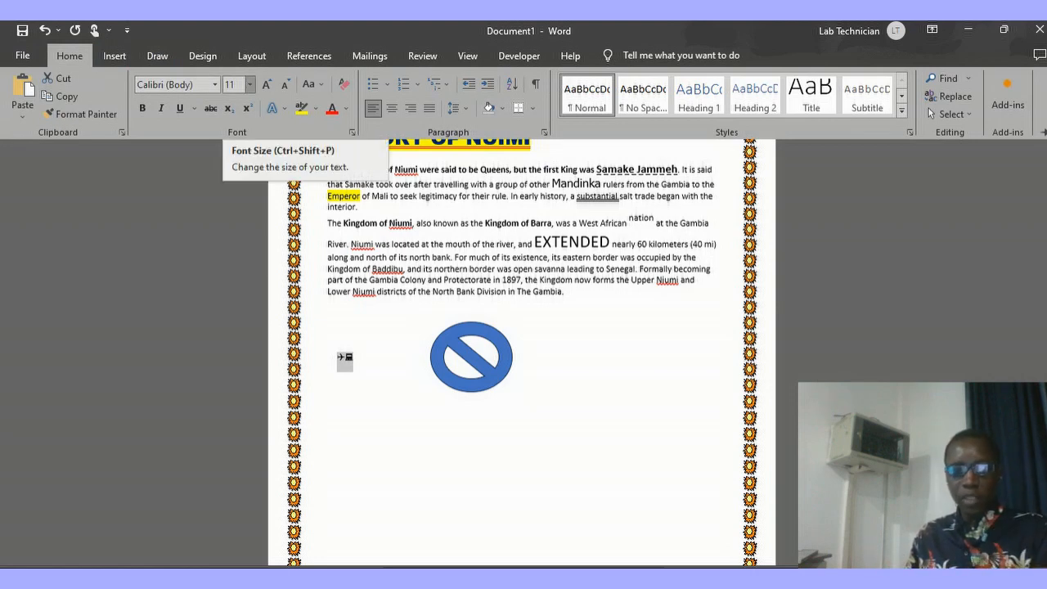
left_click(249, 84)
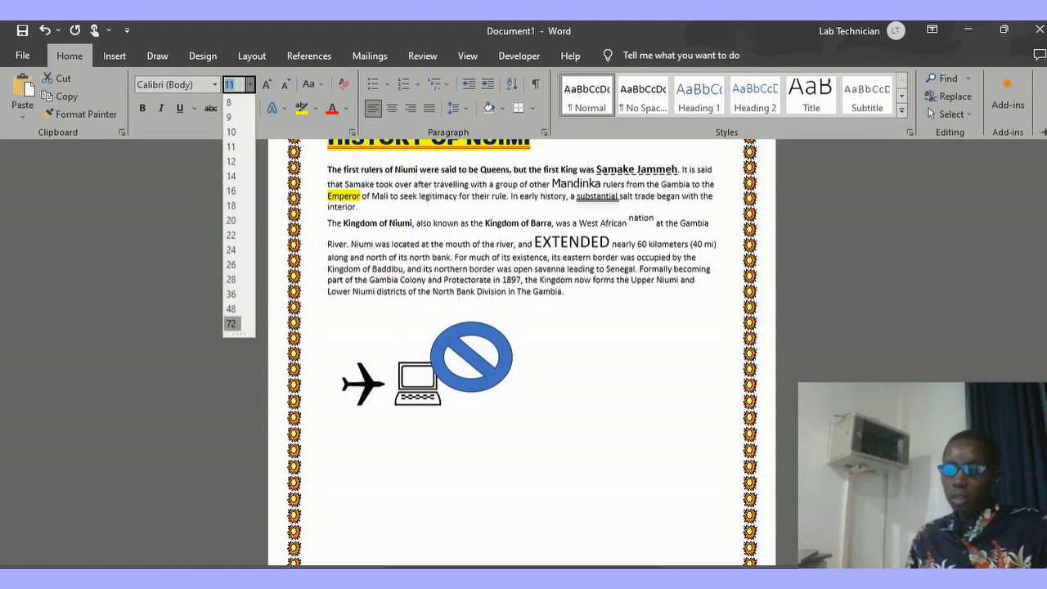
left_click(231, 323)
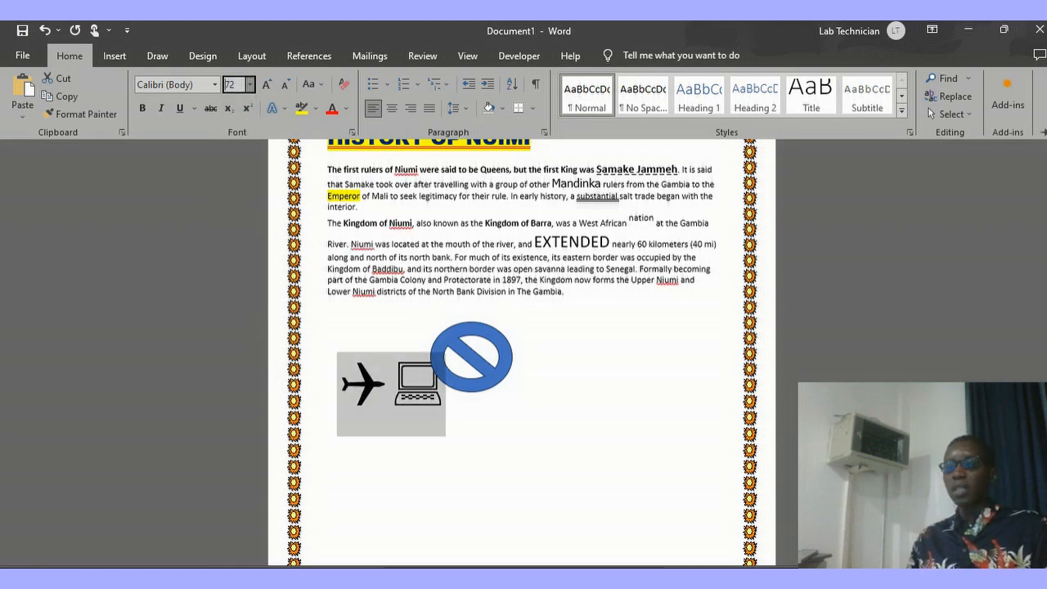
key("ctrl+F1")
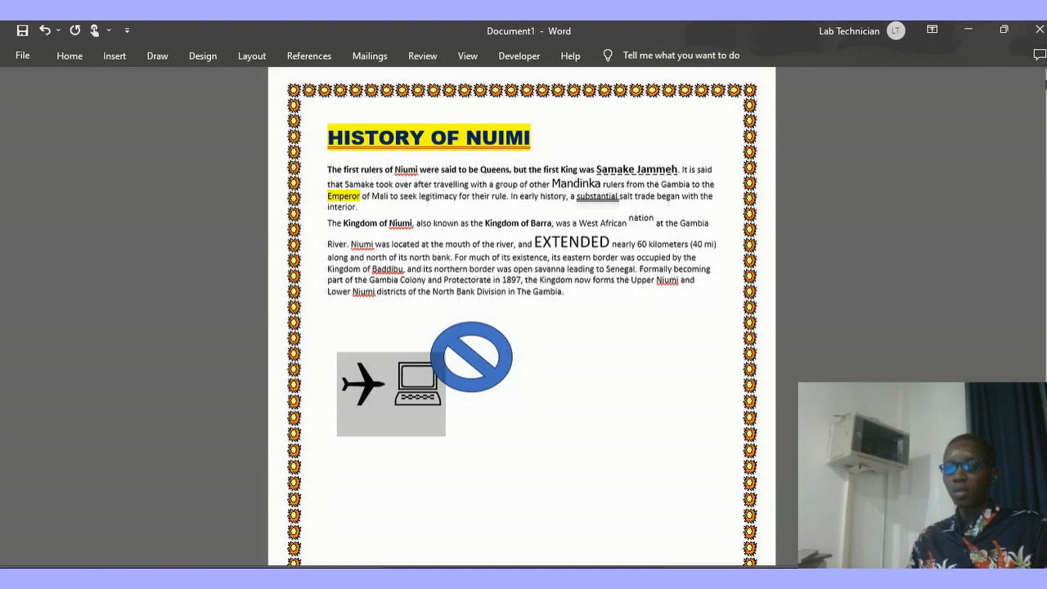
left_click_drag(471, 357, 492, 384)
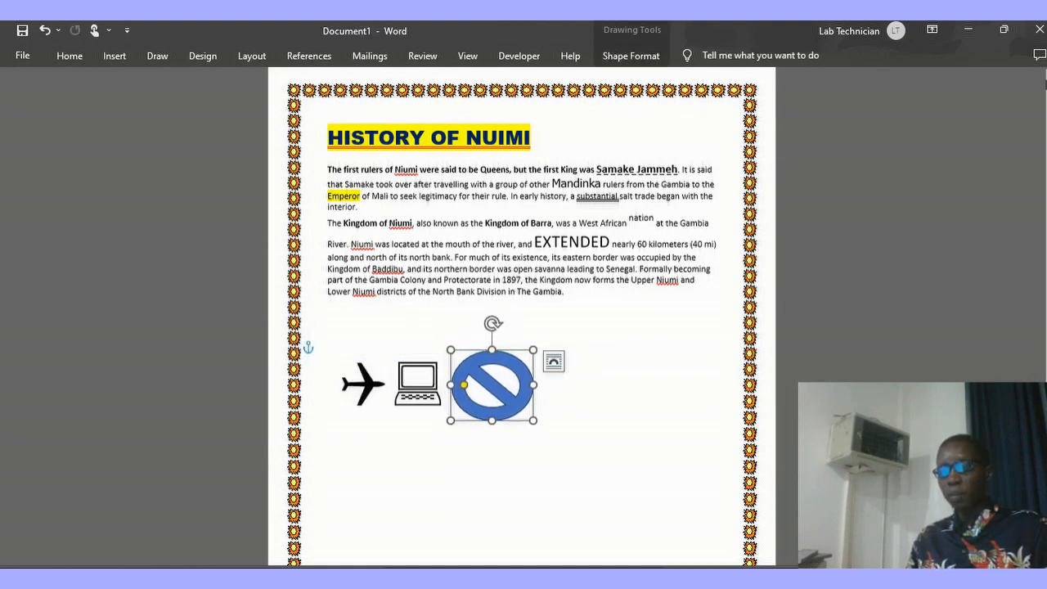
Step: Recheck the exercise sheet's saving instruction, then choose the desktop folder listed directly after Agency as the save location for Document1
left_click(390, 384)
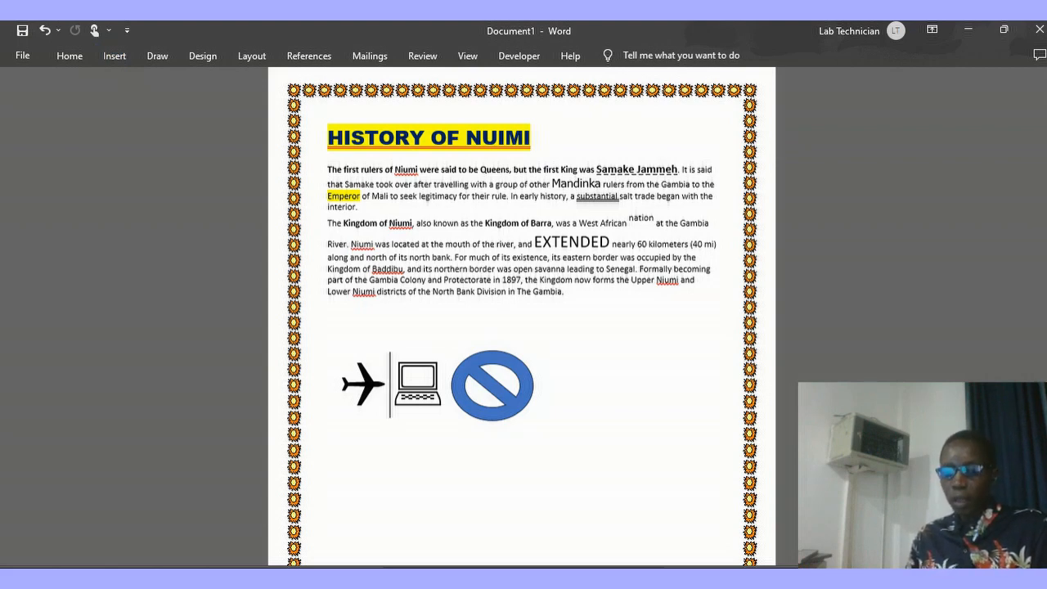
mouse_move(463, 584)
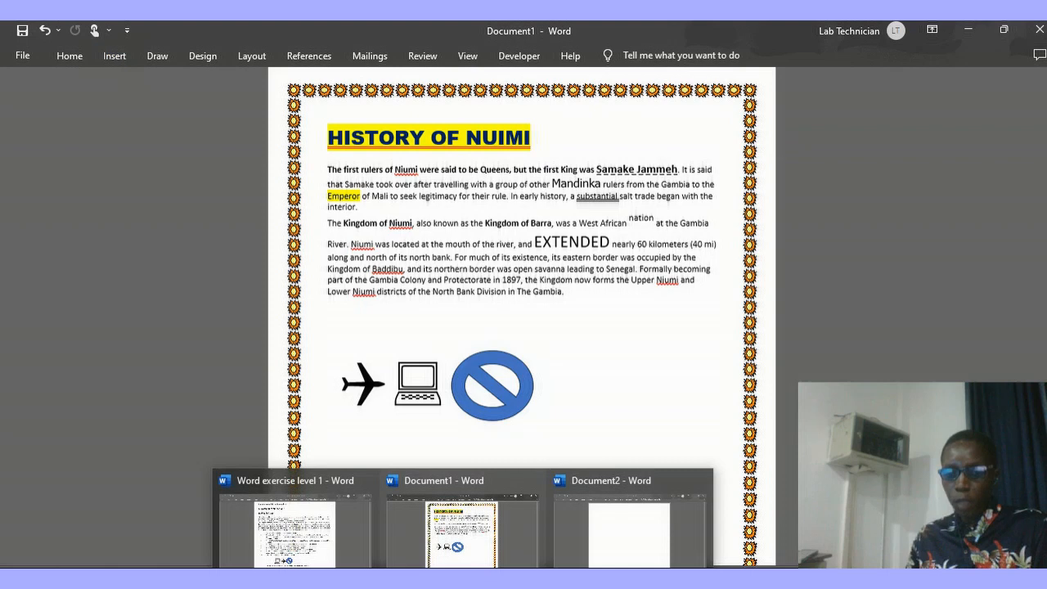
left_click(295, 531)
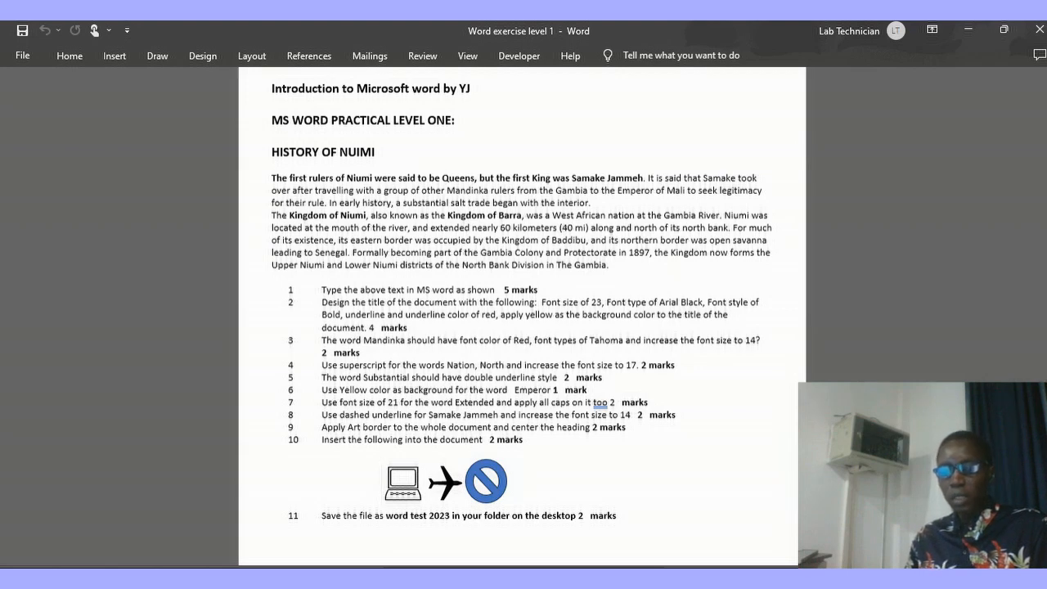
left_click(463, 523)
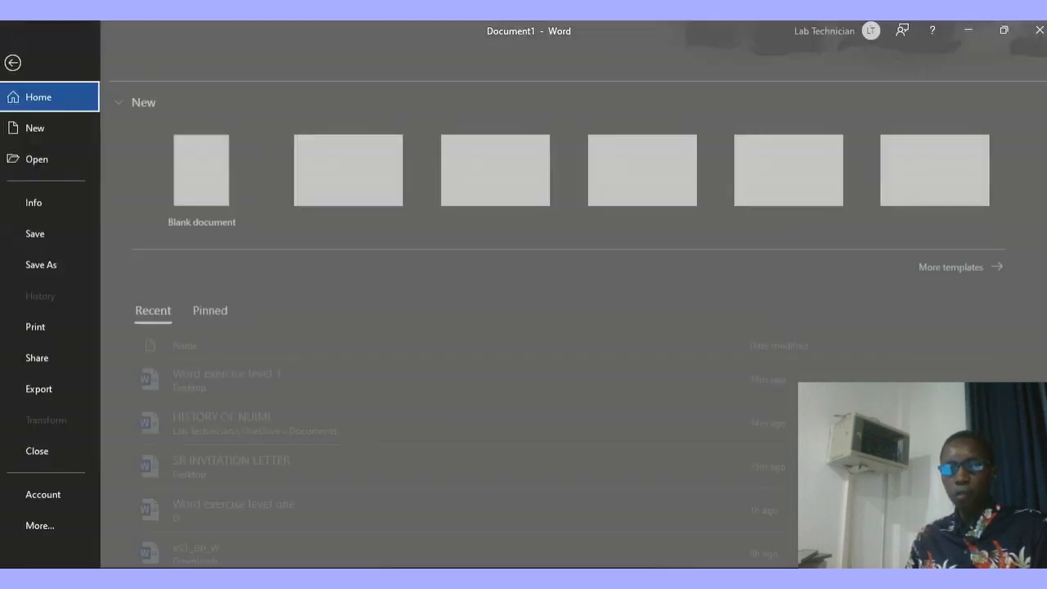
left_click(22, 55)
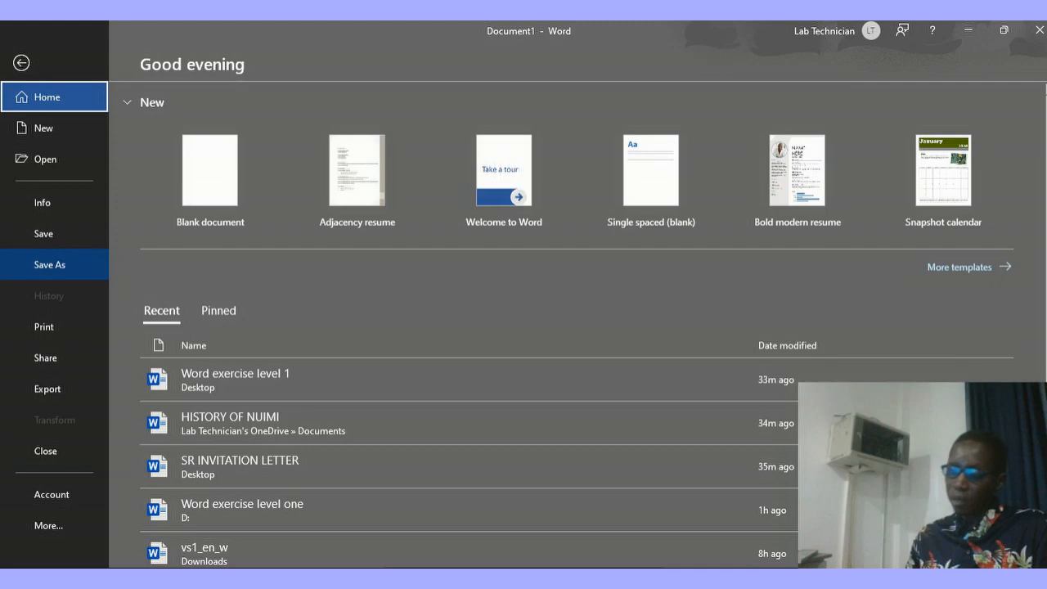
left_click(54, 234)
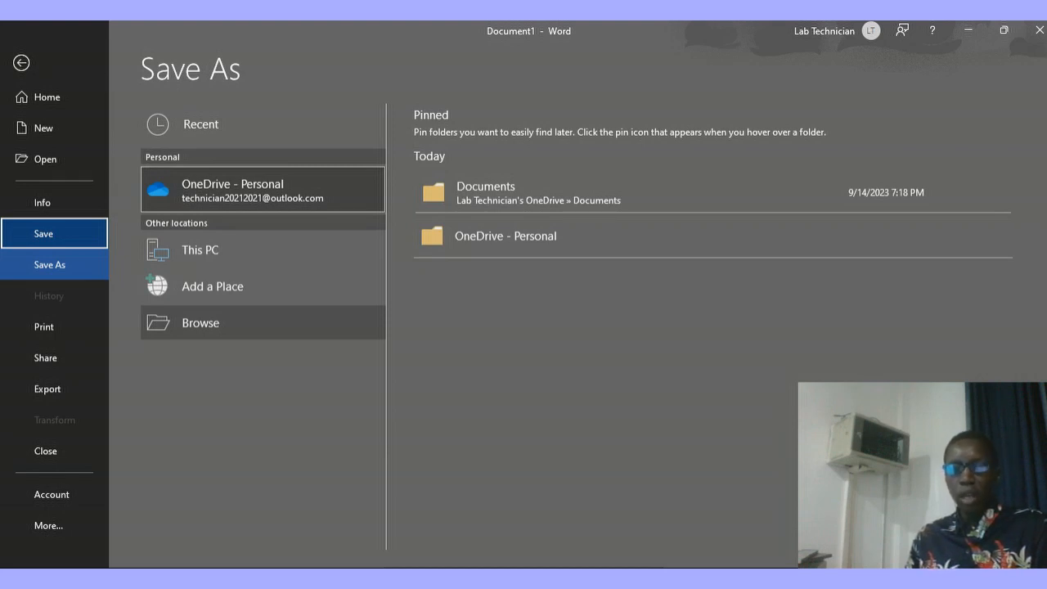
left_click(200, 322)
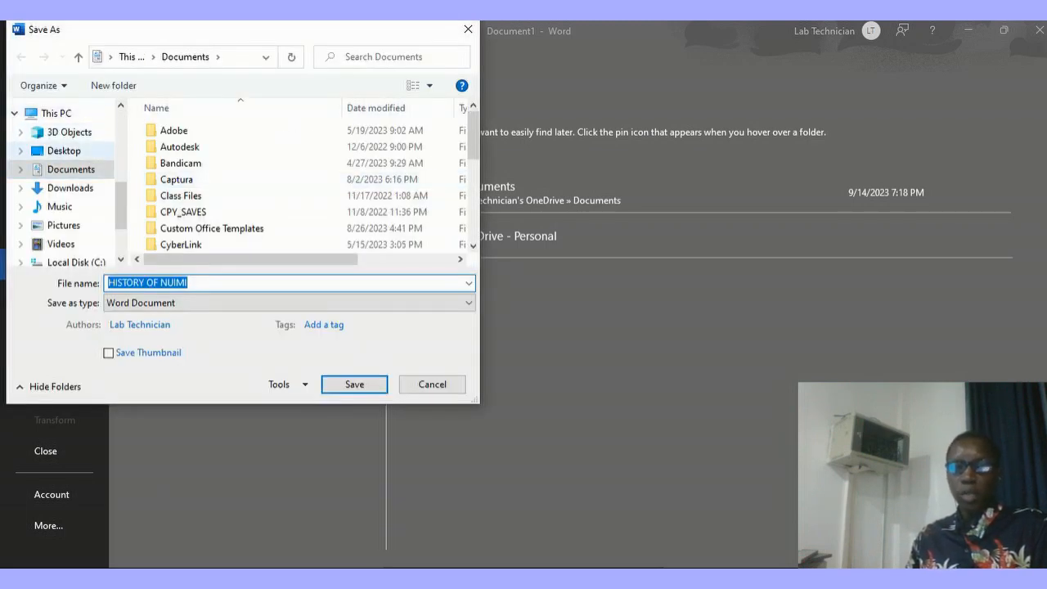
left_click(64, 151)
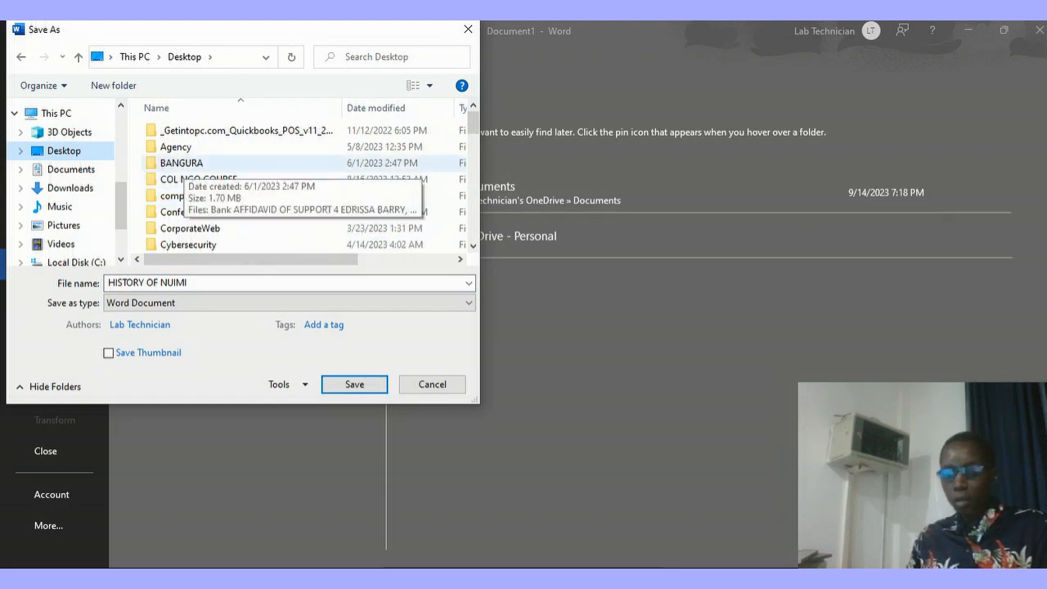
left_click(184, 164)
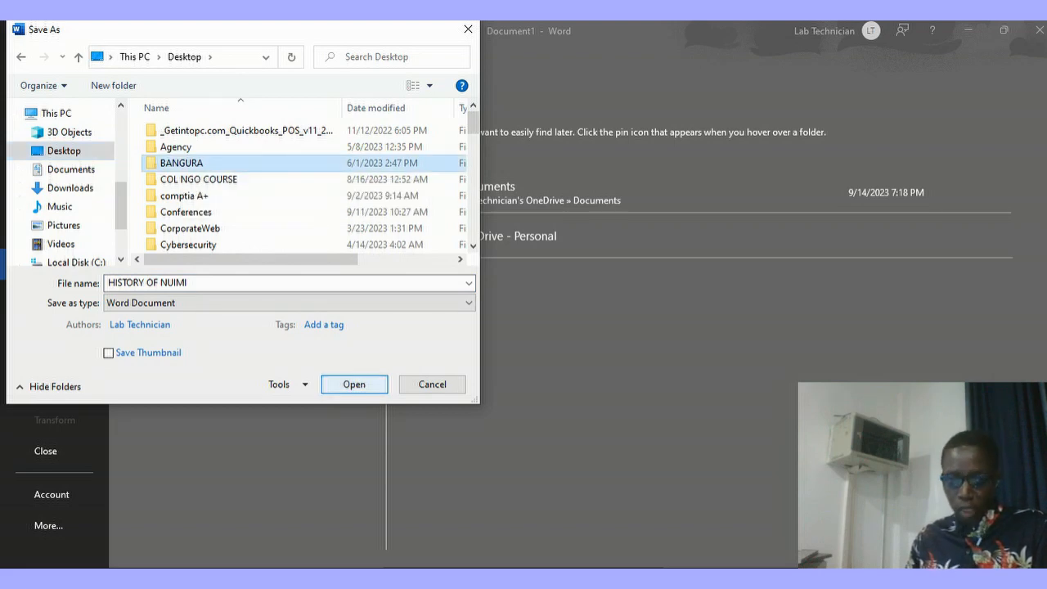
key("Return")
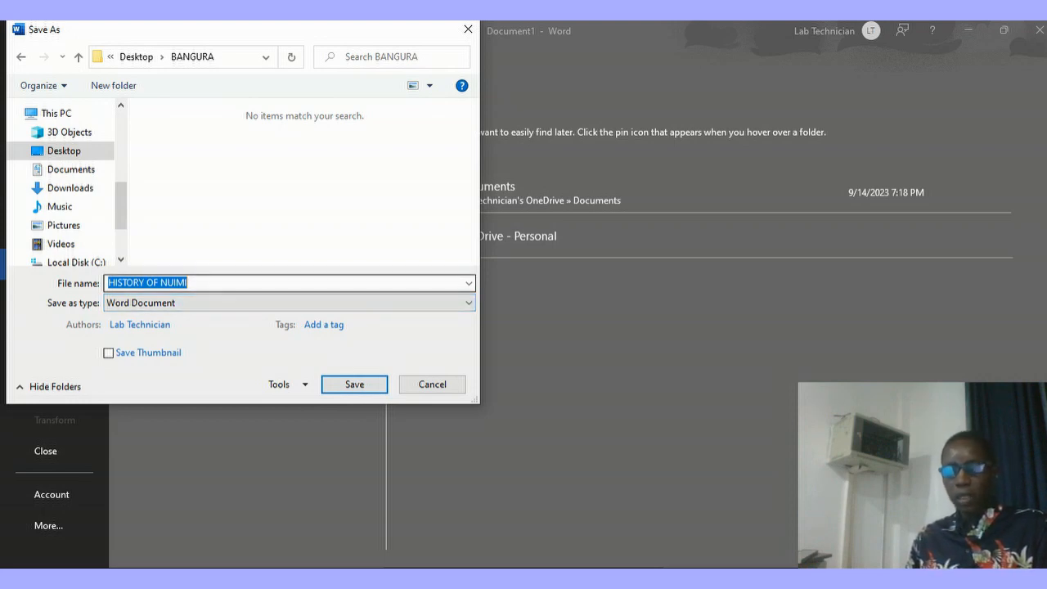
Step: Replace the suggested file name with MY OFFICE PROJECT1
left_click(193, 283)
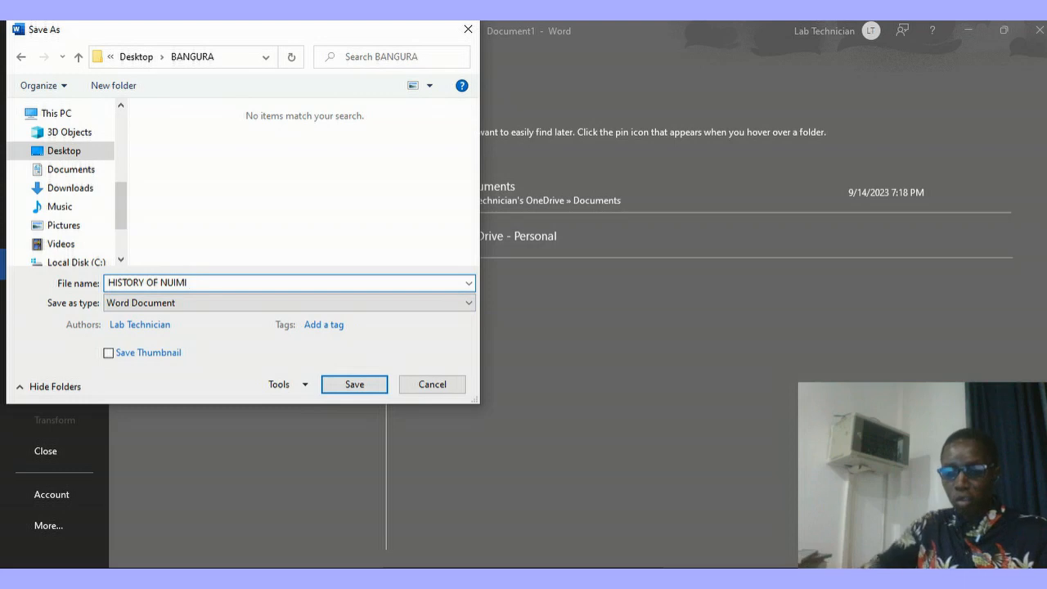
key("BackSpace")
key("BackSpace")
key("BackSpace")
key("BackSpace")
key("BackSpace")
key("BackSpace")
key("BackSpace")
key("BackSpace")
key("BackSpace")
key("BackSpace")
key("BackSpace")
key("BackSpace")
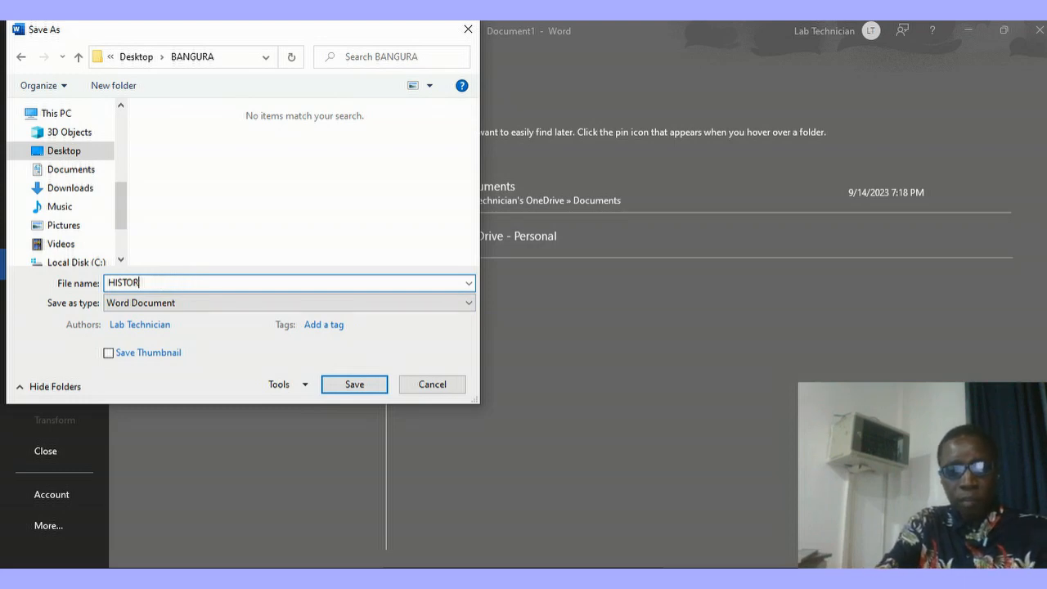
key("BackSpace")
key("BackSpace")
key("BackSpace")
key("BackSpace")
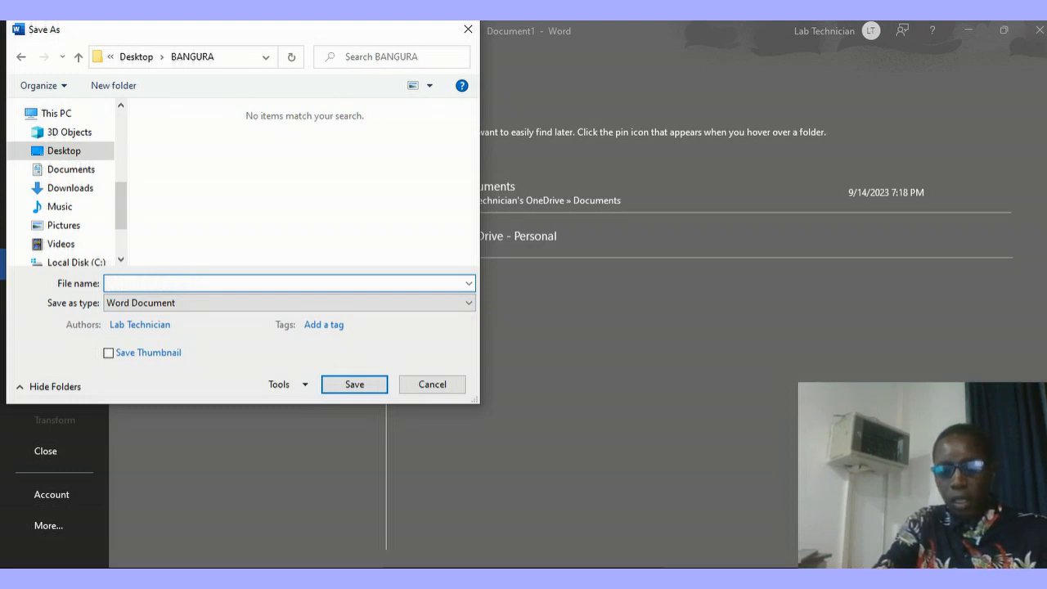
type("MY OFF")
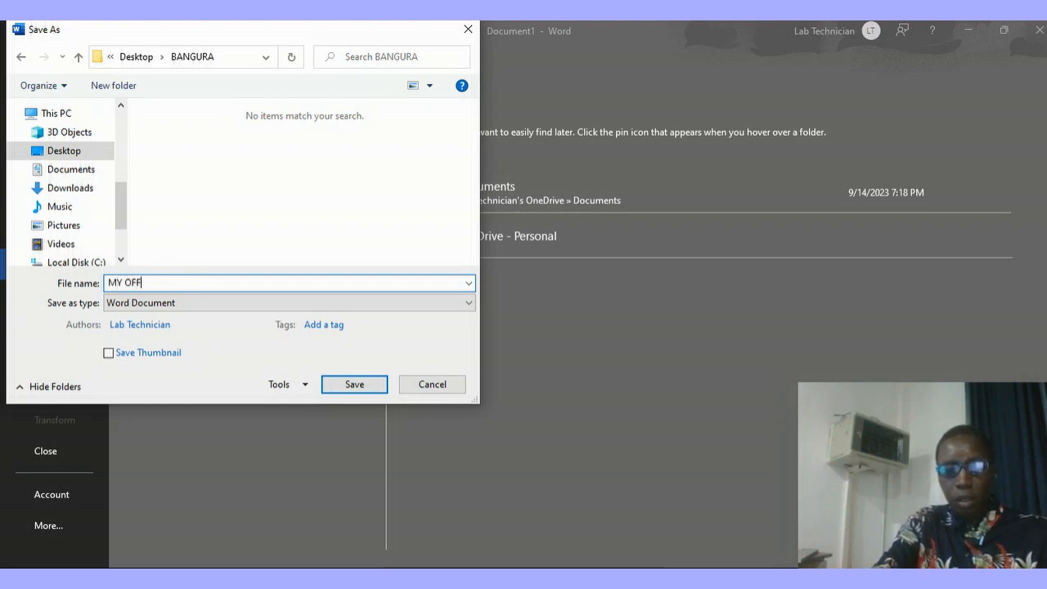
type("ICE PR")
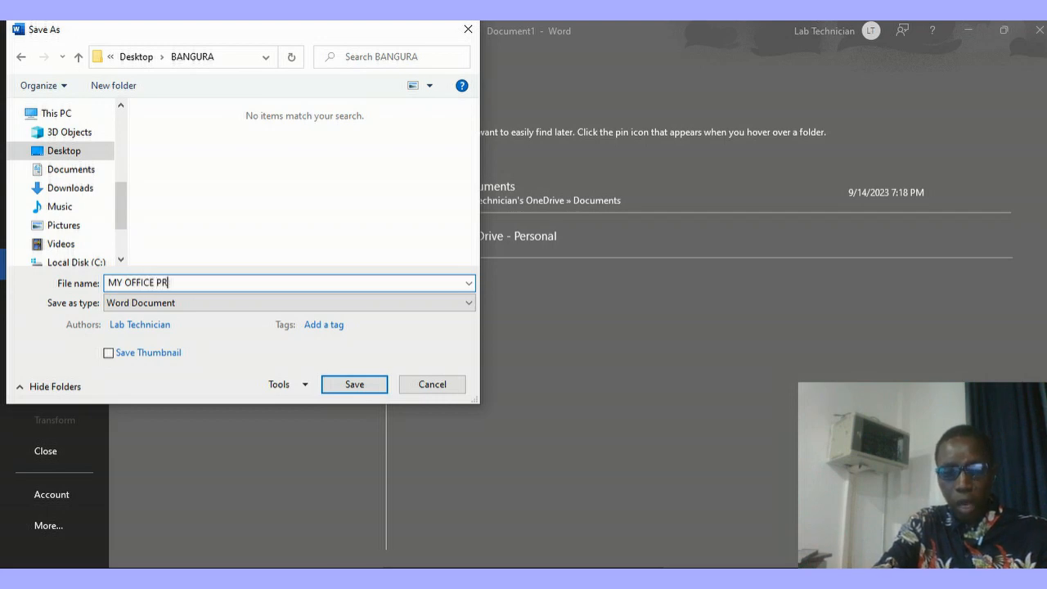
type("OJECT")
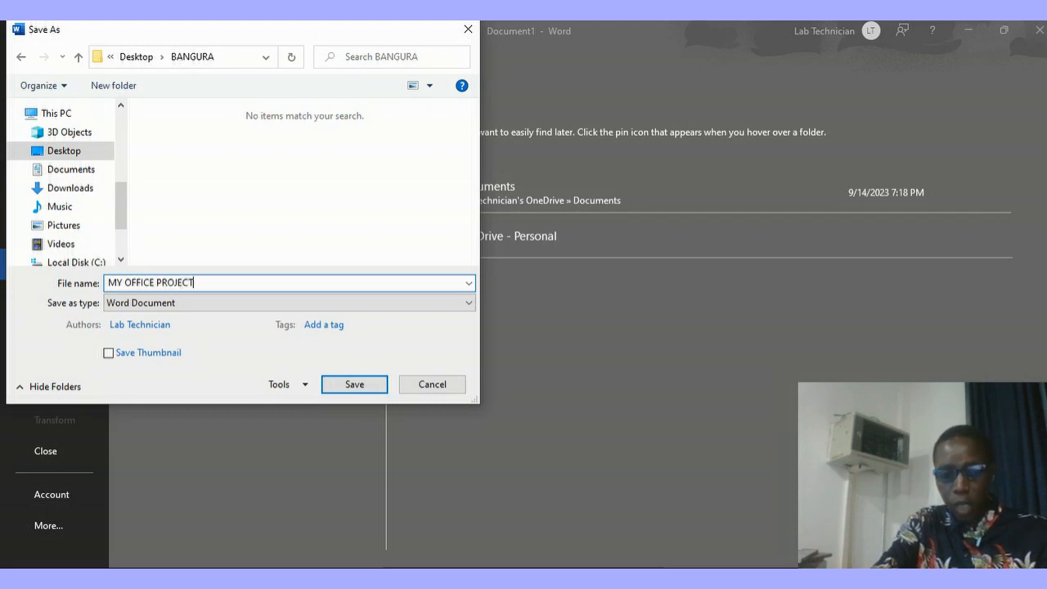
type("1")
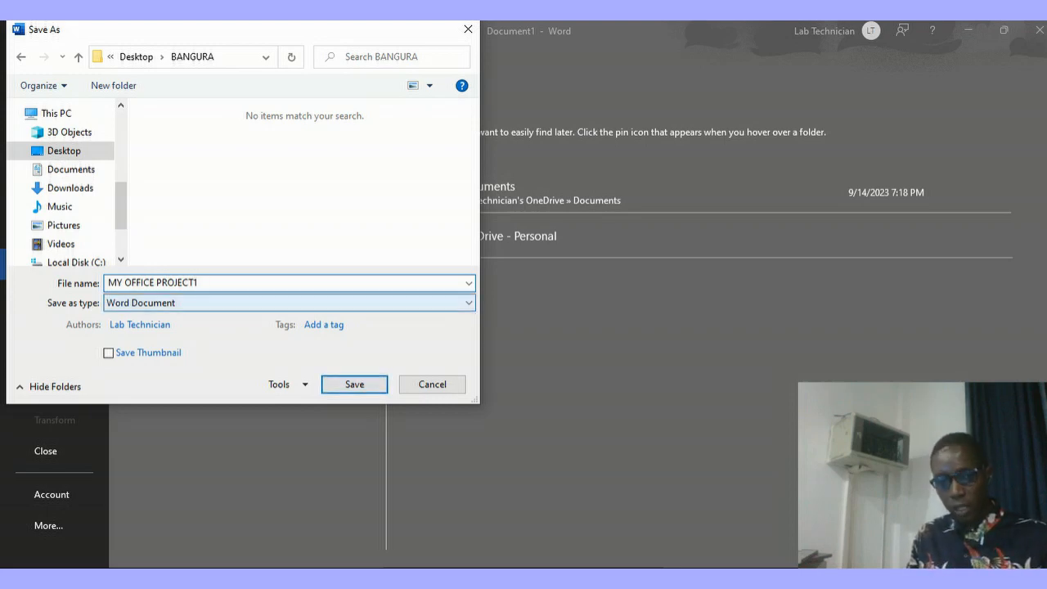
Step: Keep Word Document as the file type and save the file in the chosen folder
left_click(289, 302)
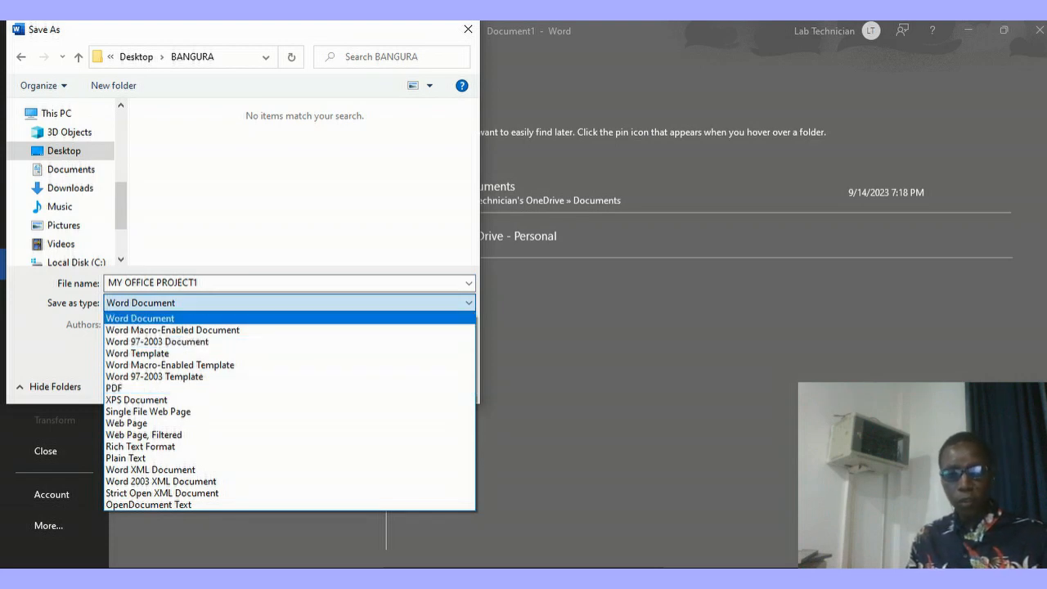
left_click(289, 318)
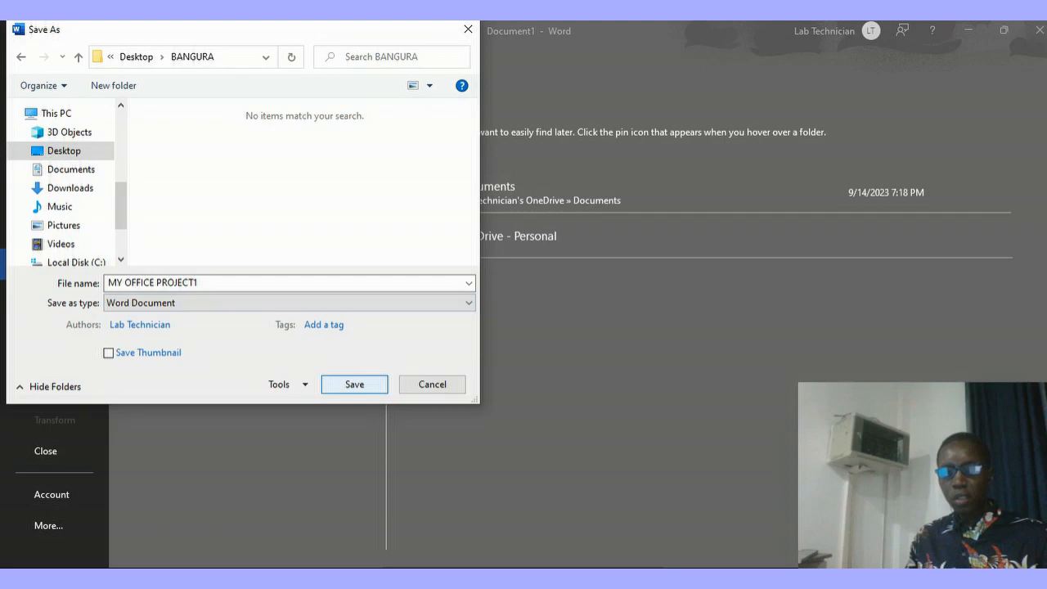
left_click(354, 384)
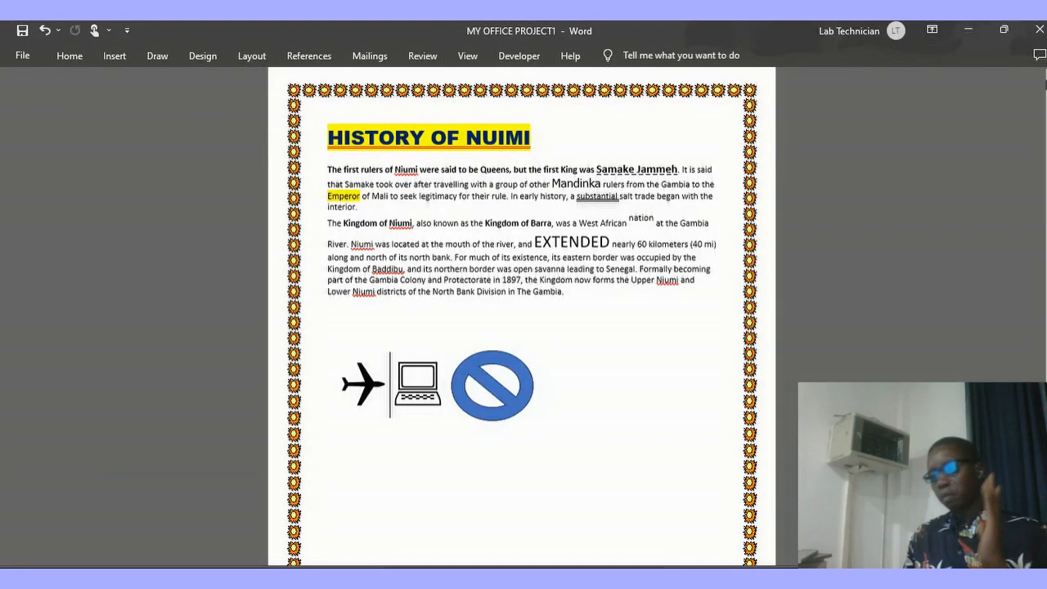